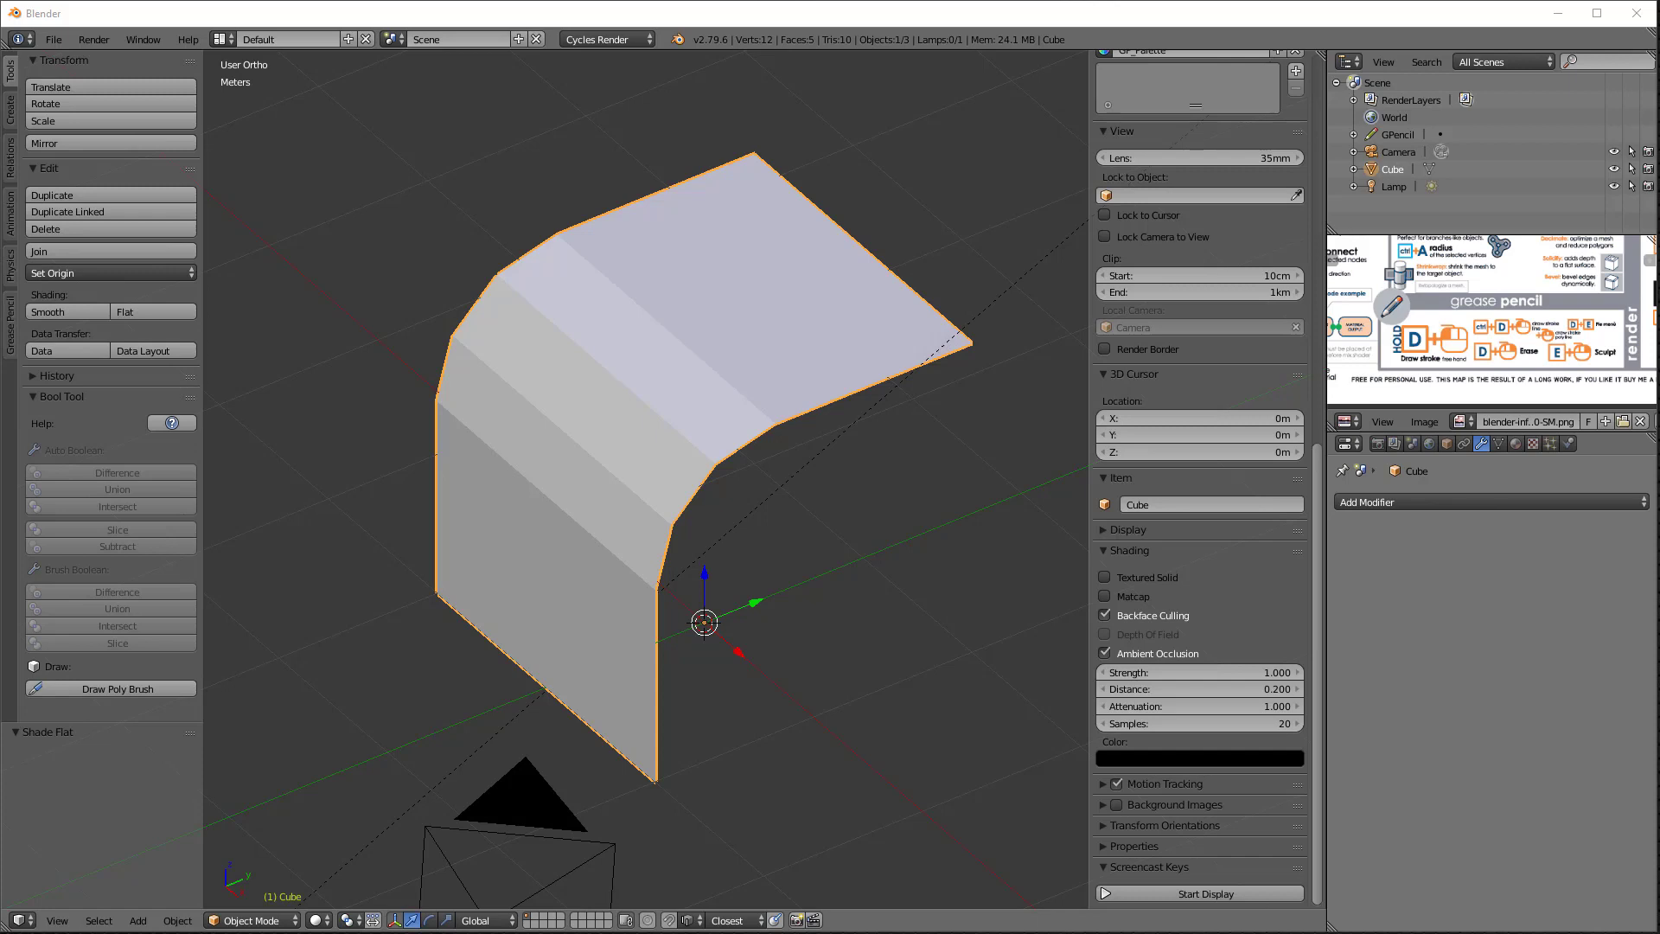
Step: Put the bent surface in edit mode, show its face normals, and view it in Right Ortho
mouse_move(947, 728)
middle_down()
mouse_move(927, 709)
mouse_move(930, 734)
mouse_move(906, 738)
mouse_move(954, 719)
mouse_move(937, 731)
middle_up()
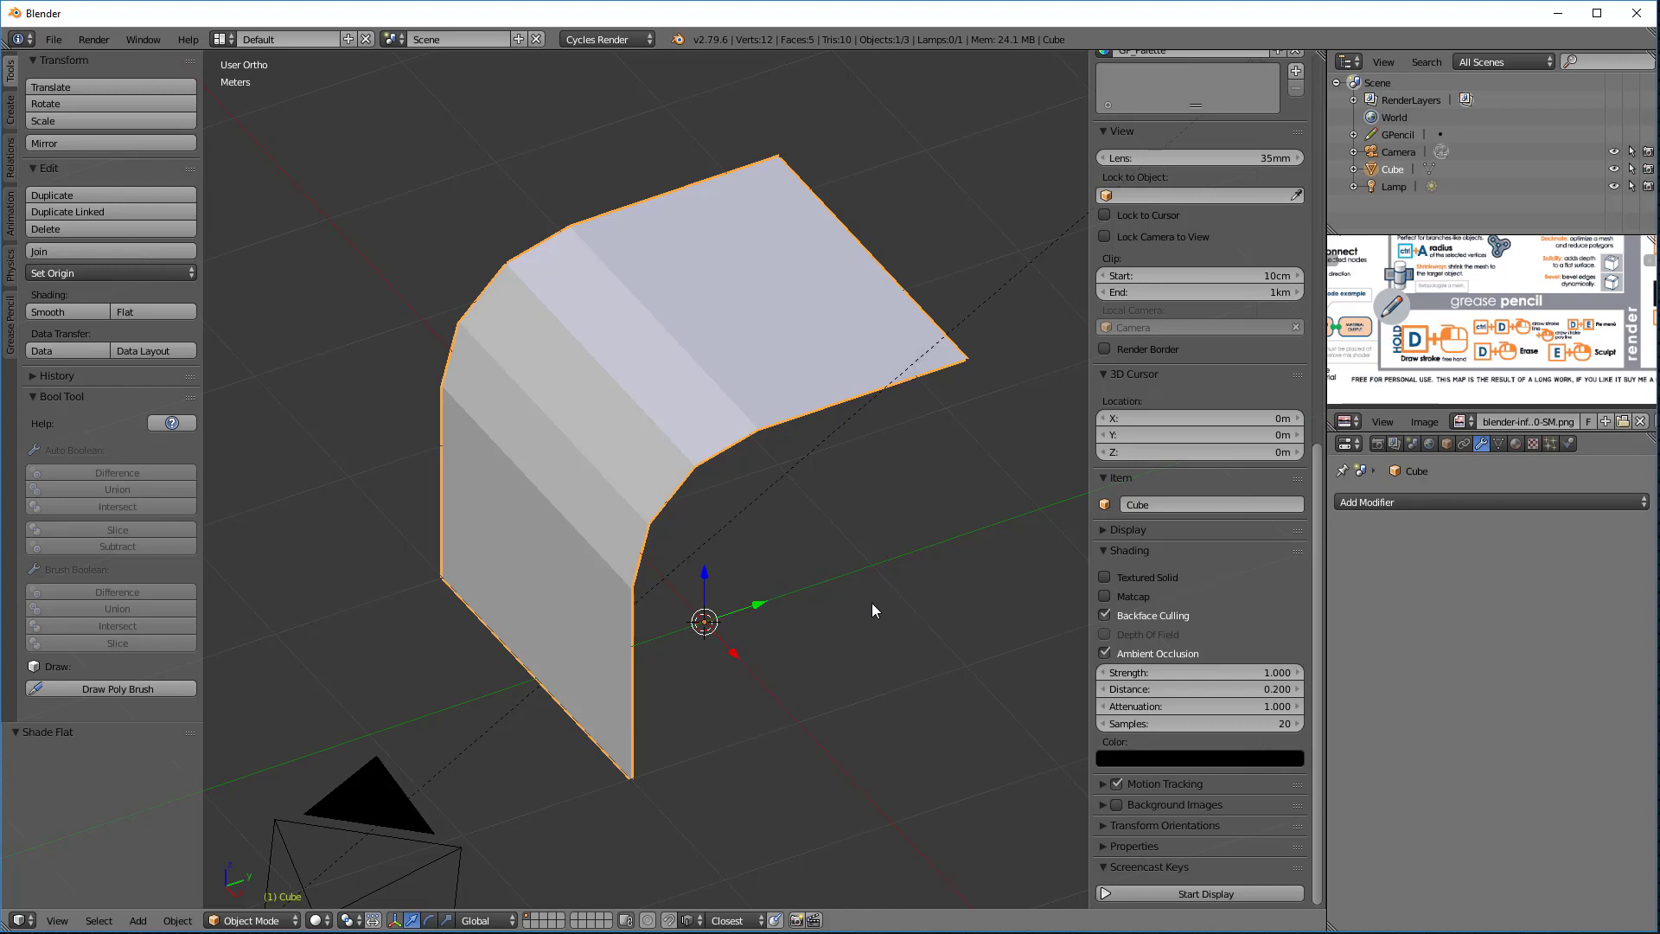
key(Tab)
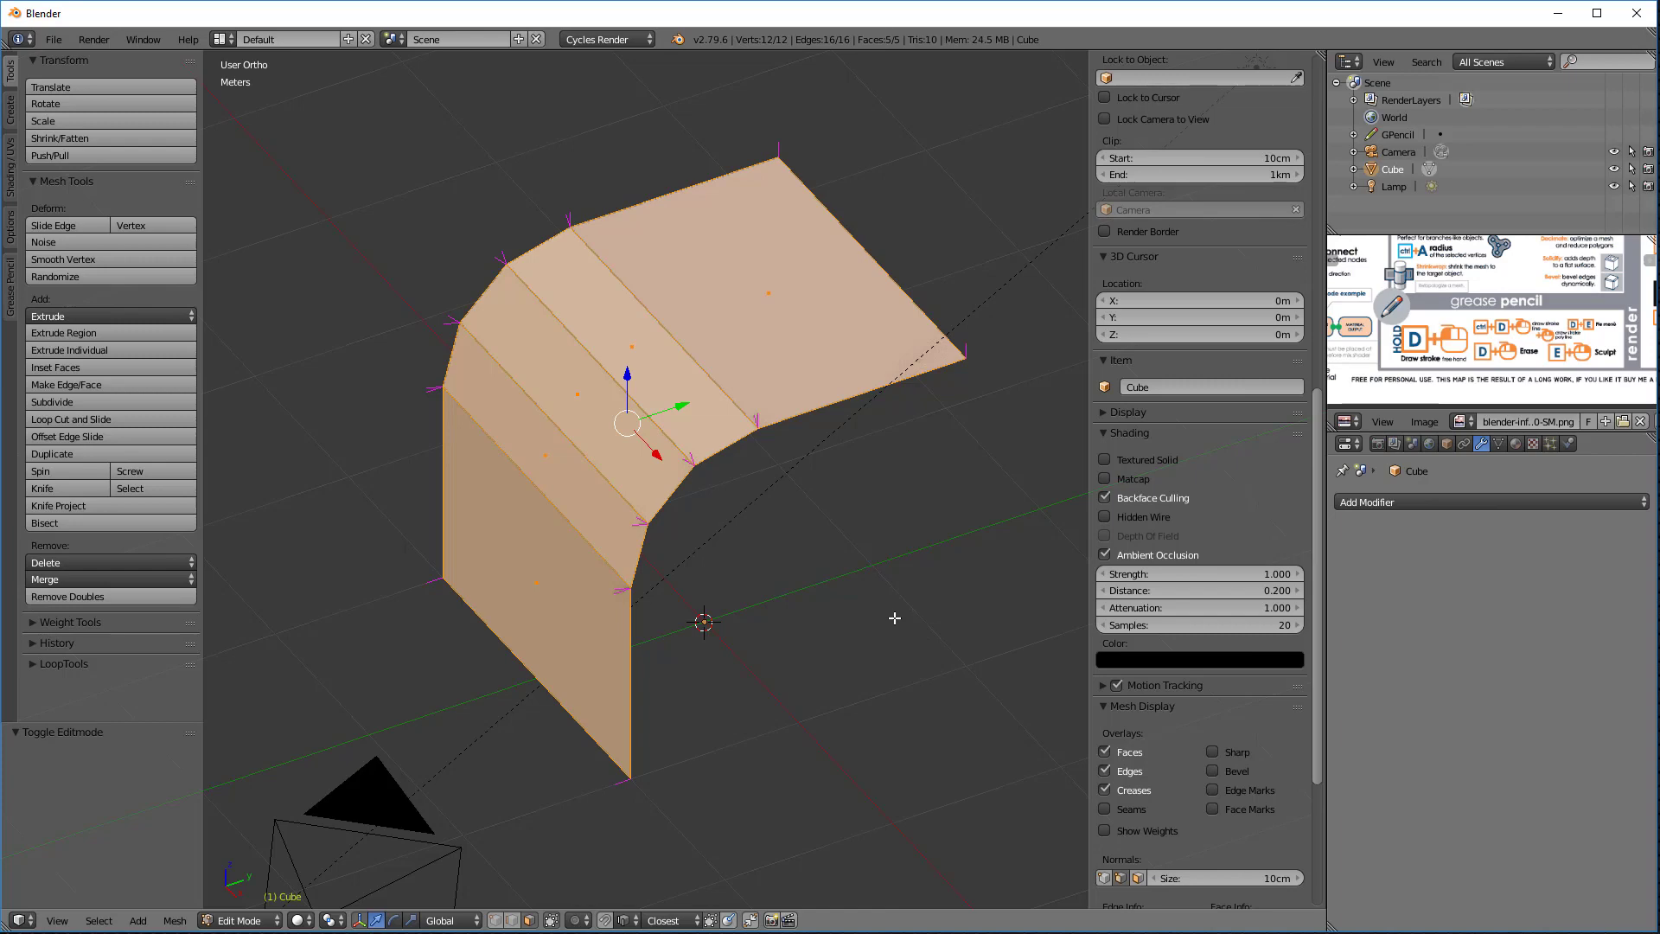
scroll(1141, 735, down, 4)
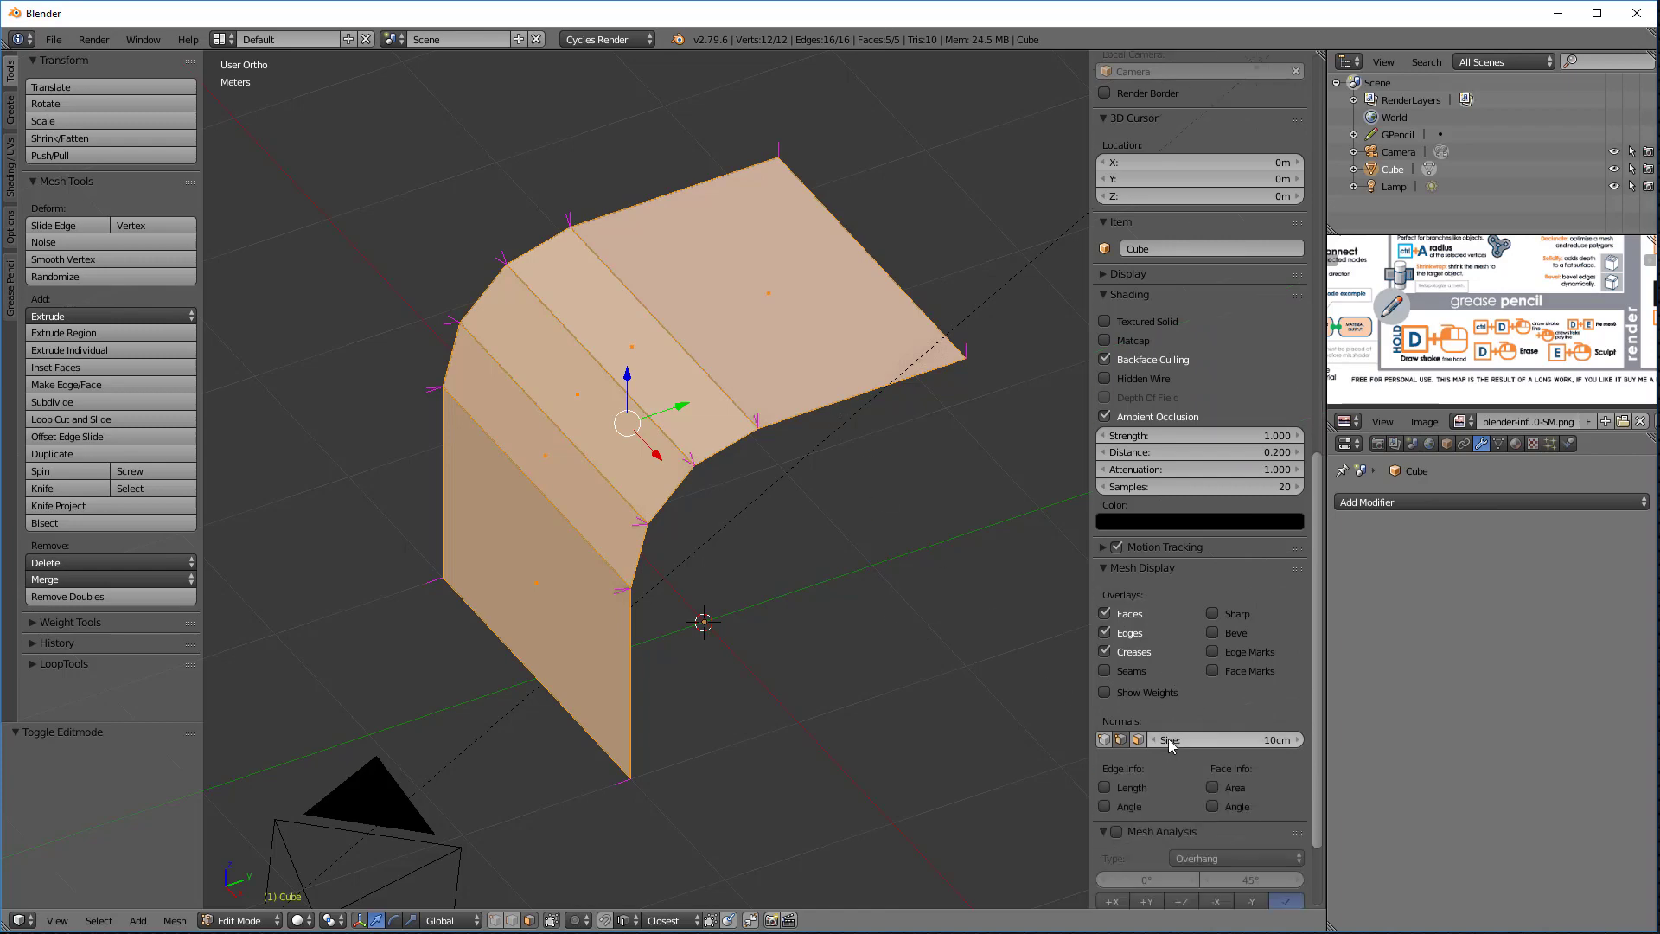
click(1117, 740)
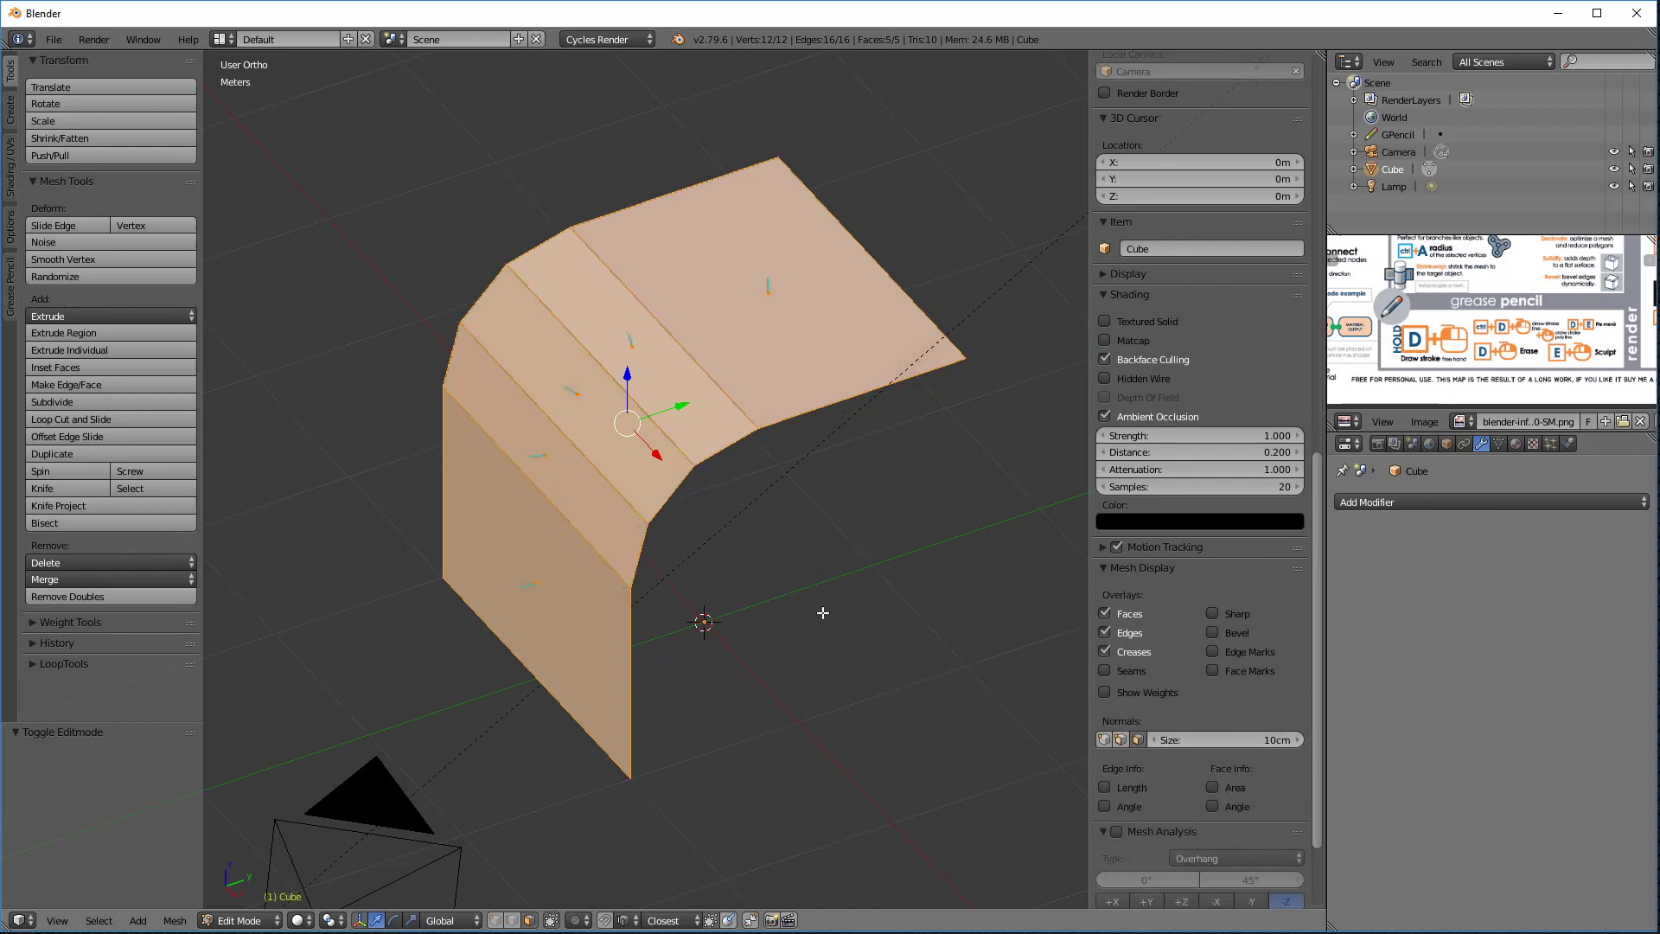
middle_drag(830, 619, 759, 567)
key(KP_3)
Step: Show split normals and sketch grease-pencil strokes along the profile's flat top
click(1135, 739)
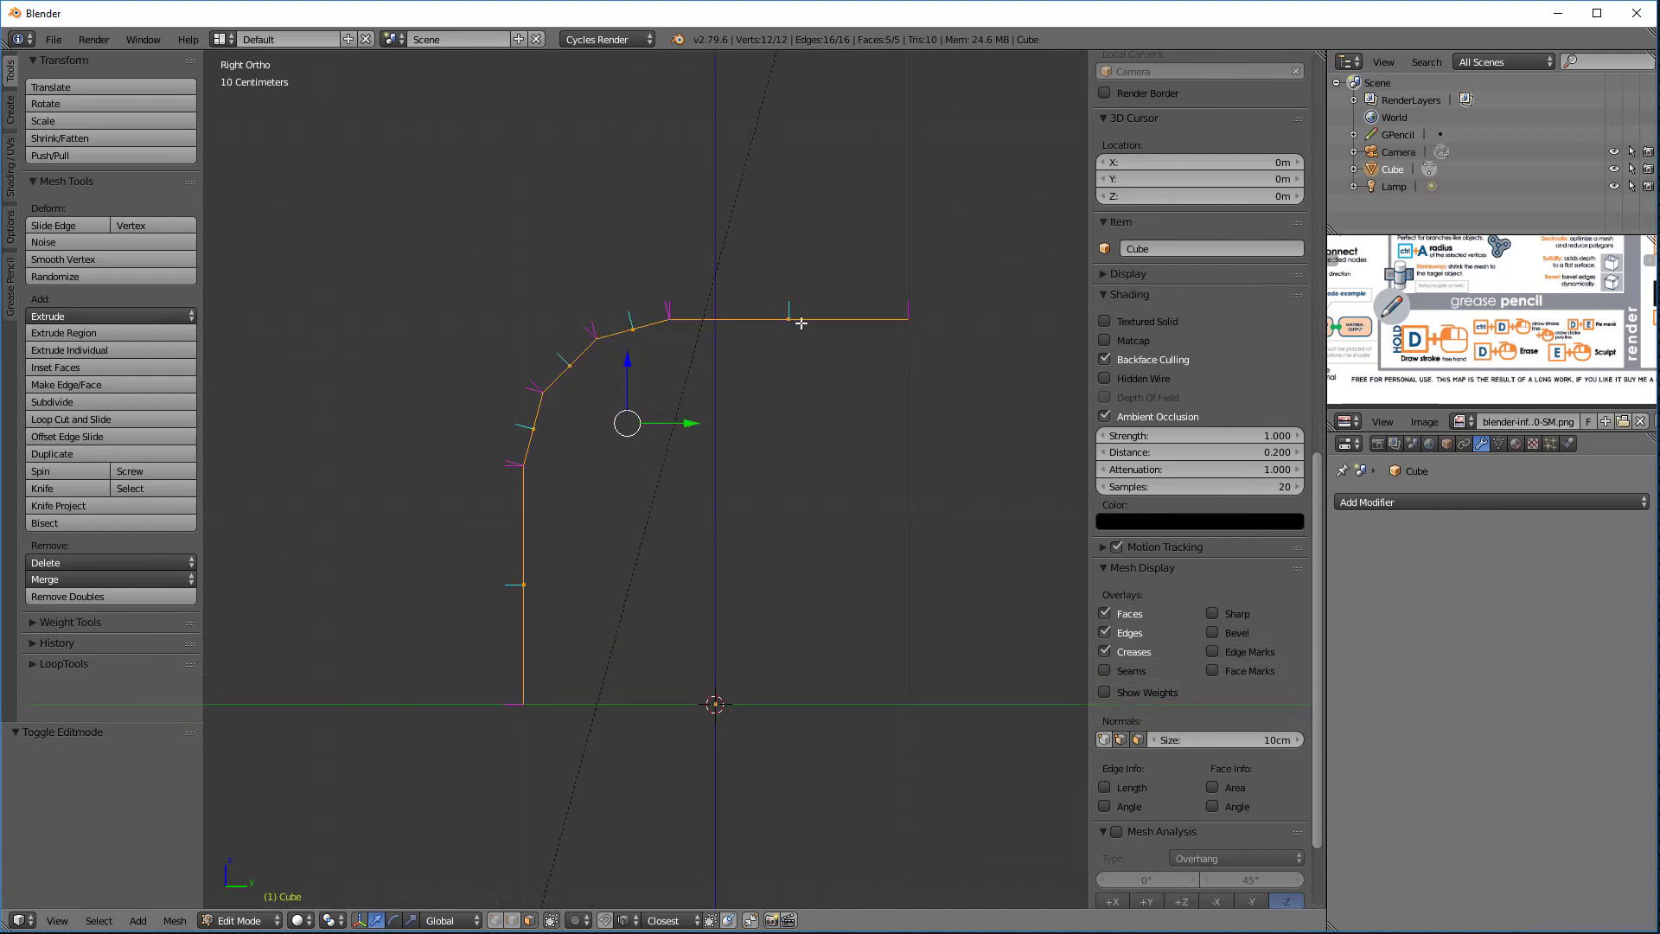
mouse_move(892, 272)
mouse_down()
mouse_move(894, 312)
mouse_move(880, 313)
mouse_move(886, 272)
mouse_move(863, 311)
mouse_move(840, 273)
mouse_move(823, 312)
mouse_up()
mouse_move(809, 275)
mouse_down()
mouse_move(798, 309)
mouse_move(776, 270)
mouse_move(755, 315)
mouse_move(748, 270)
mouse_move(731, 313)
mouse_up()
mouse_move(717, 270)
mouse_down()
mouse_move(705, 310)
mouse_move(706, 266)
mouse_move(694, 315)
mouse_move(691, 265)
mouse_move(675, 313)
mouse_move(678, 257)
mouse_move(672, 301)
mouse_move(646, 259)
mouse_move(643, 296)
mouse_move(631, 260)
mouse_up()
Step: Sketch slanted grease-pencil strokes over the upper bend and along the diagonal bend edge
drag(641, 316, 605, 257)
mouse_move(592, 266)
mouse_down()
mouse_move(583, 340)
mouse_move(543, 281)
mouse_up()
drag(572, 339, 546, 308)
drag(566, 372, 536, 324)
drag(554, 378, 528, 351)
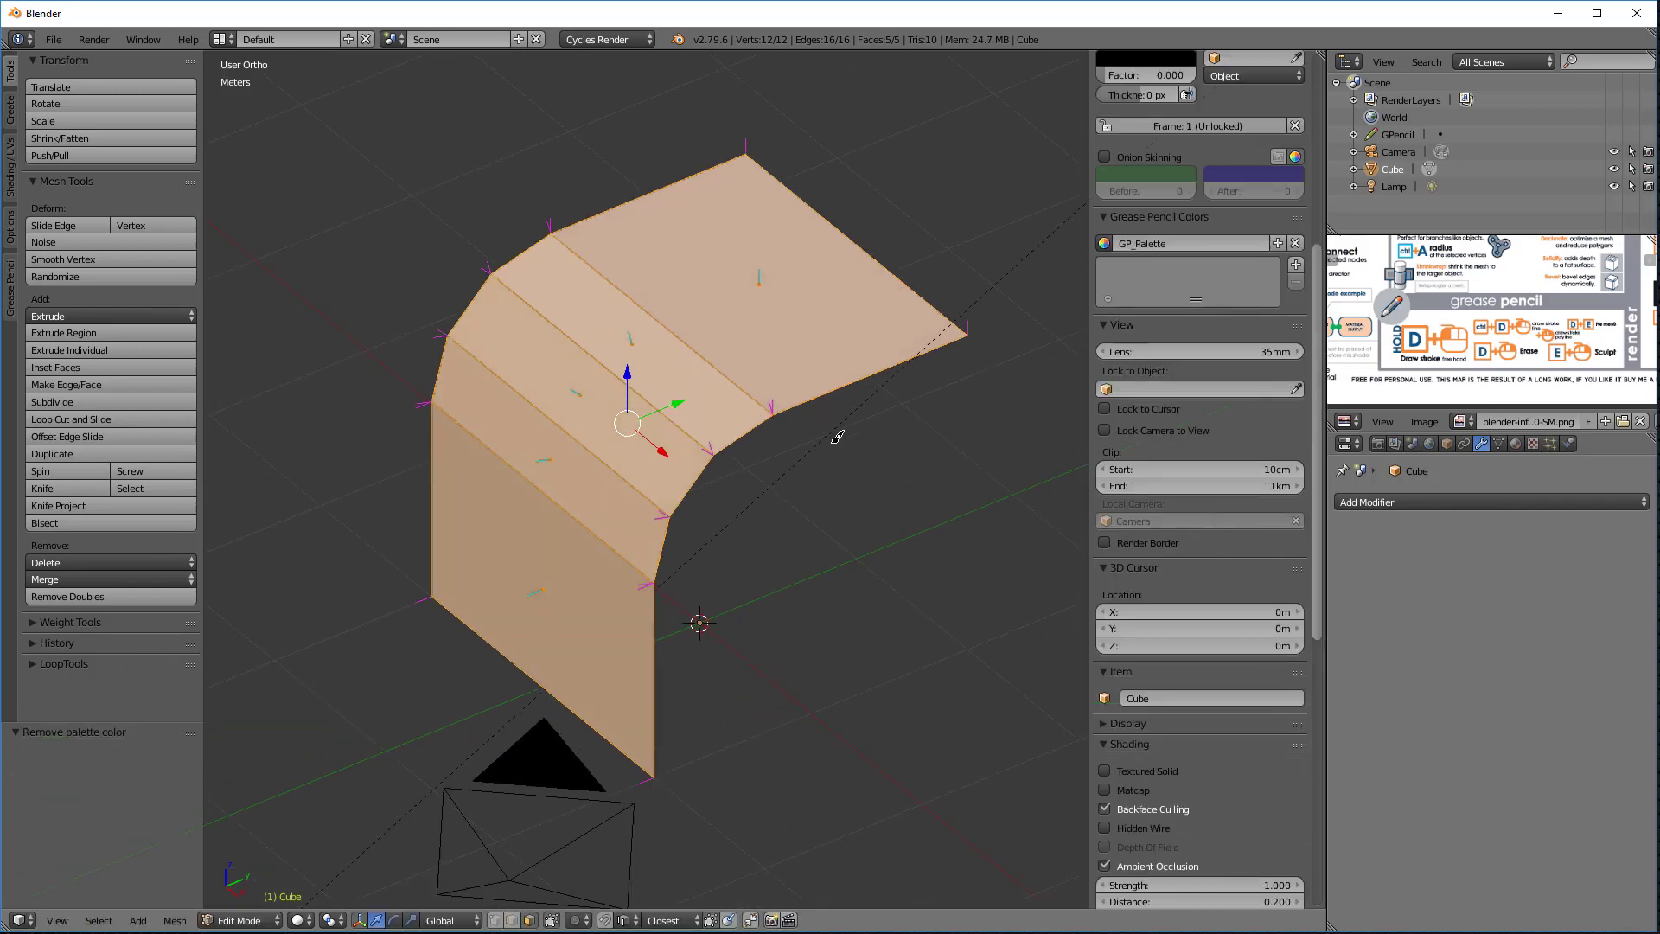
middle_drag(838, 437, 834, 434)
Step: Return to object mode, then re-enter edit mode in the right orthographic view
key(Tab)
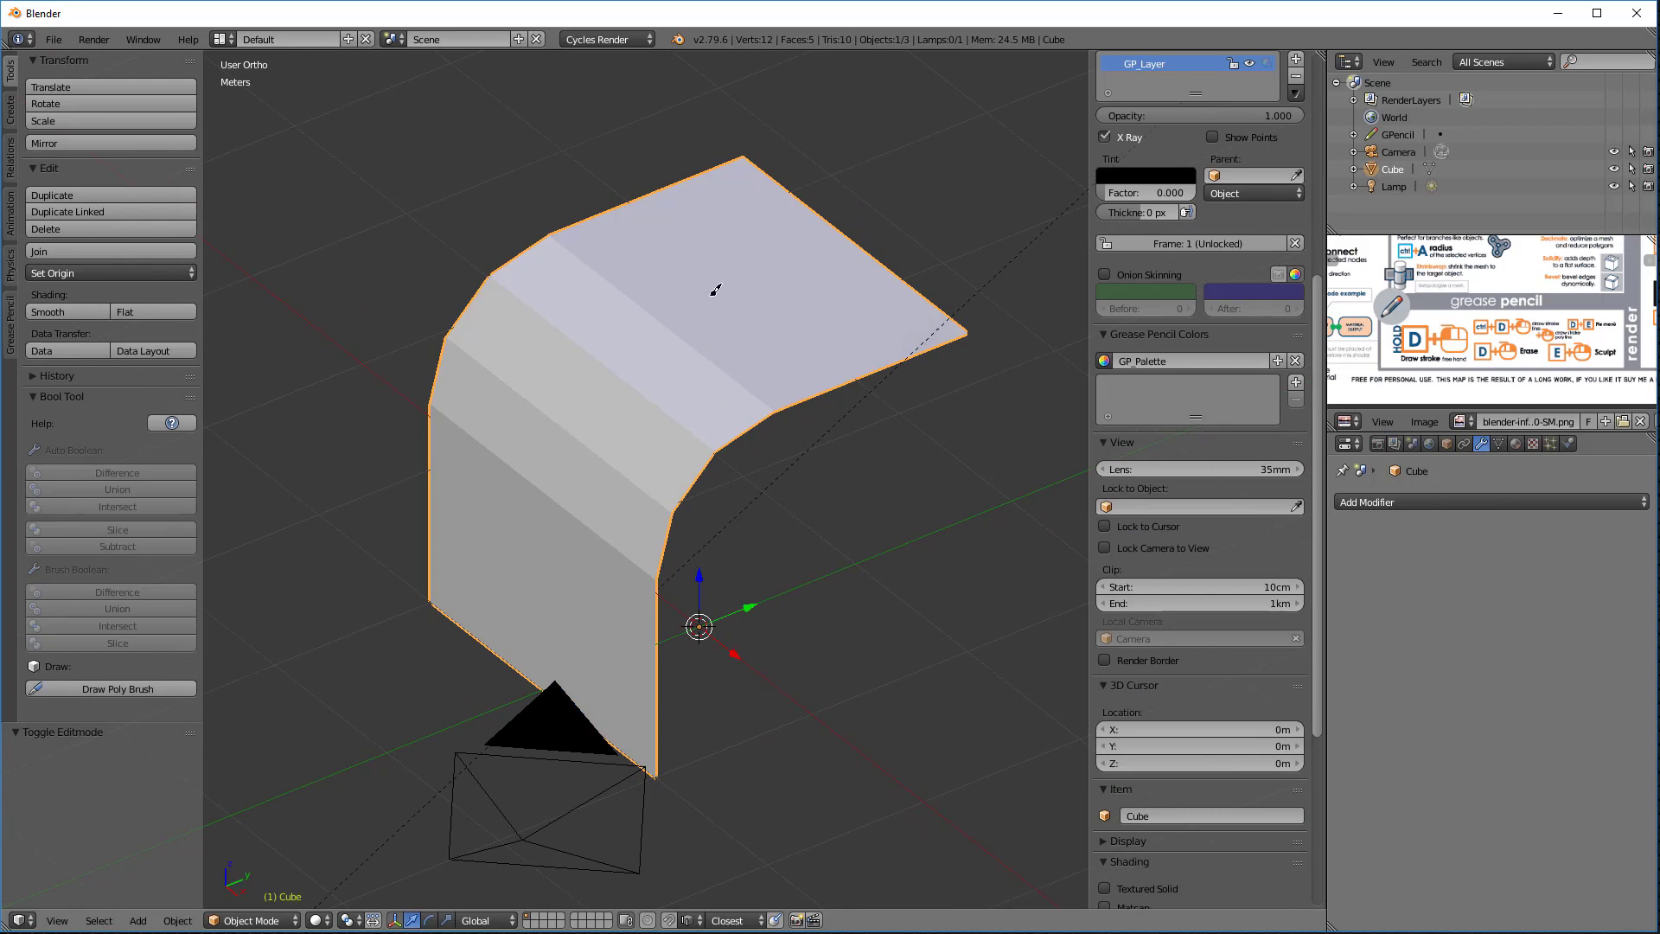
middle_drag(978, 475, 878, 523)
key(KP_3)
key(Tab)
scroll(601, 238, up, 1)
scroll(1208, 603, down, 10)
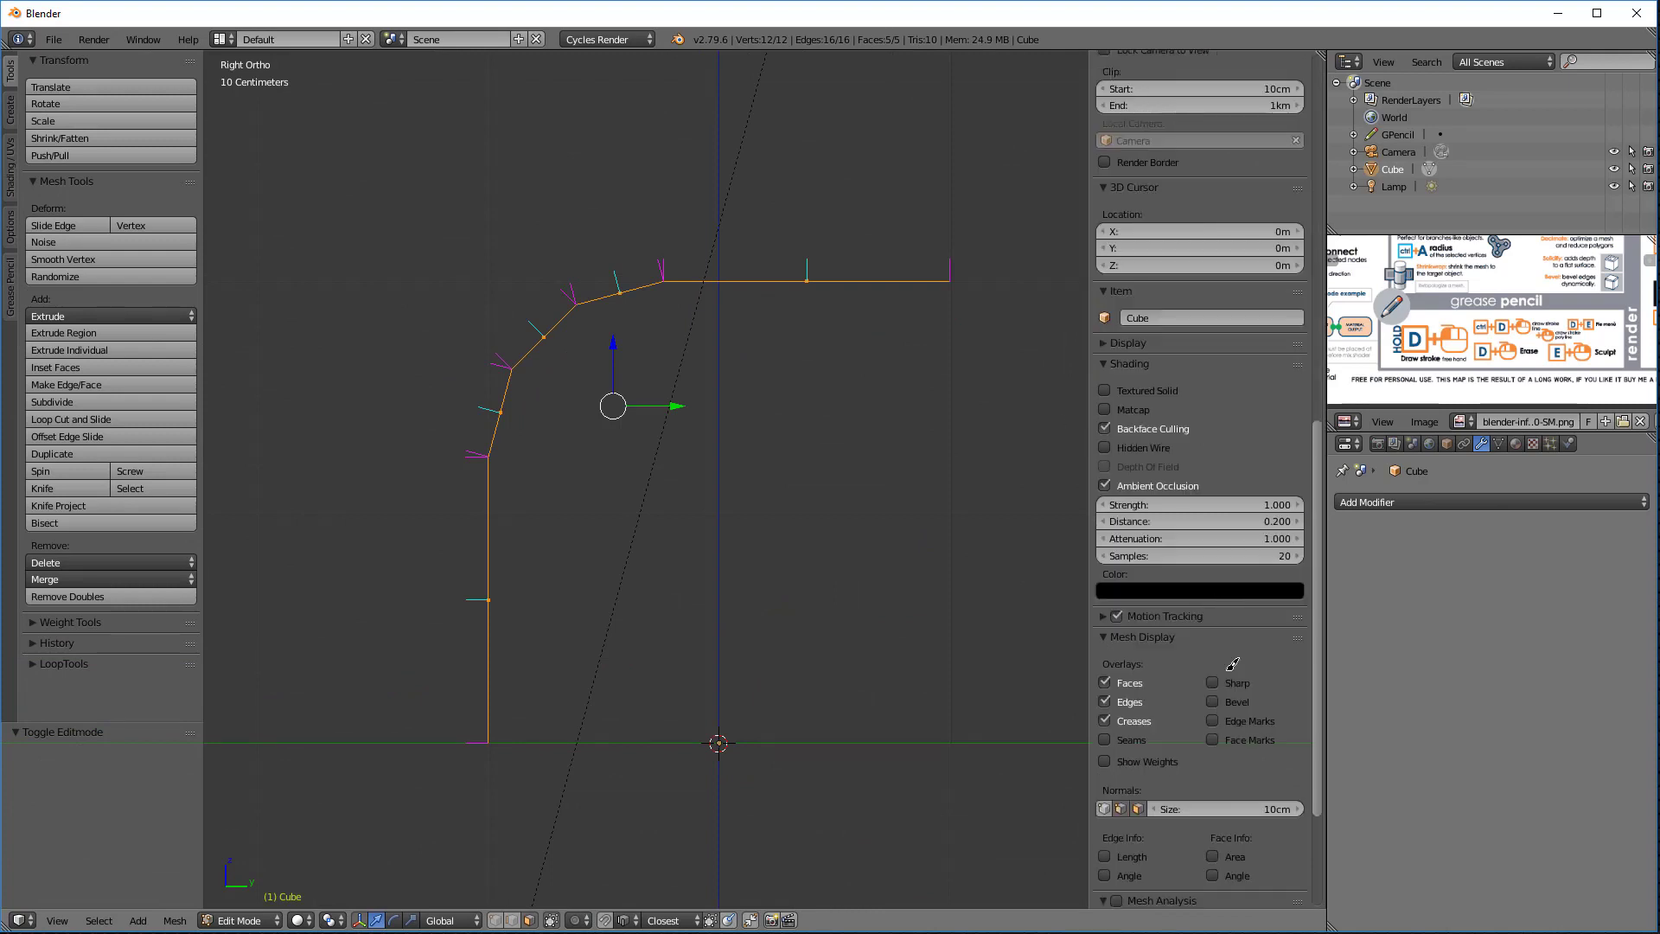
scroll(1214, 693, down, 2)
scroll(1143, 733, up, 4)
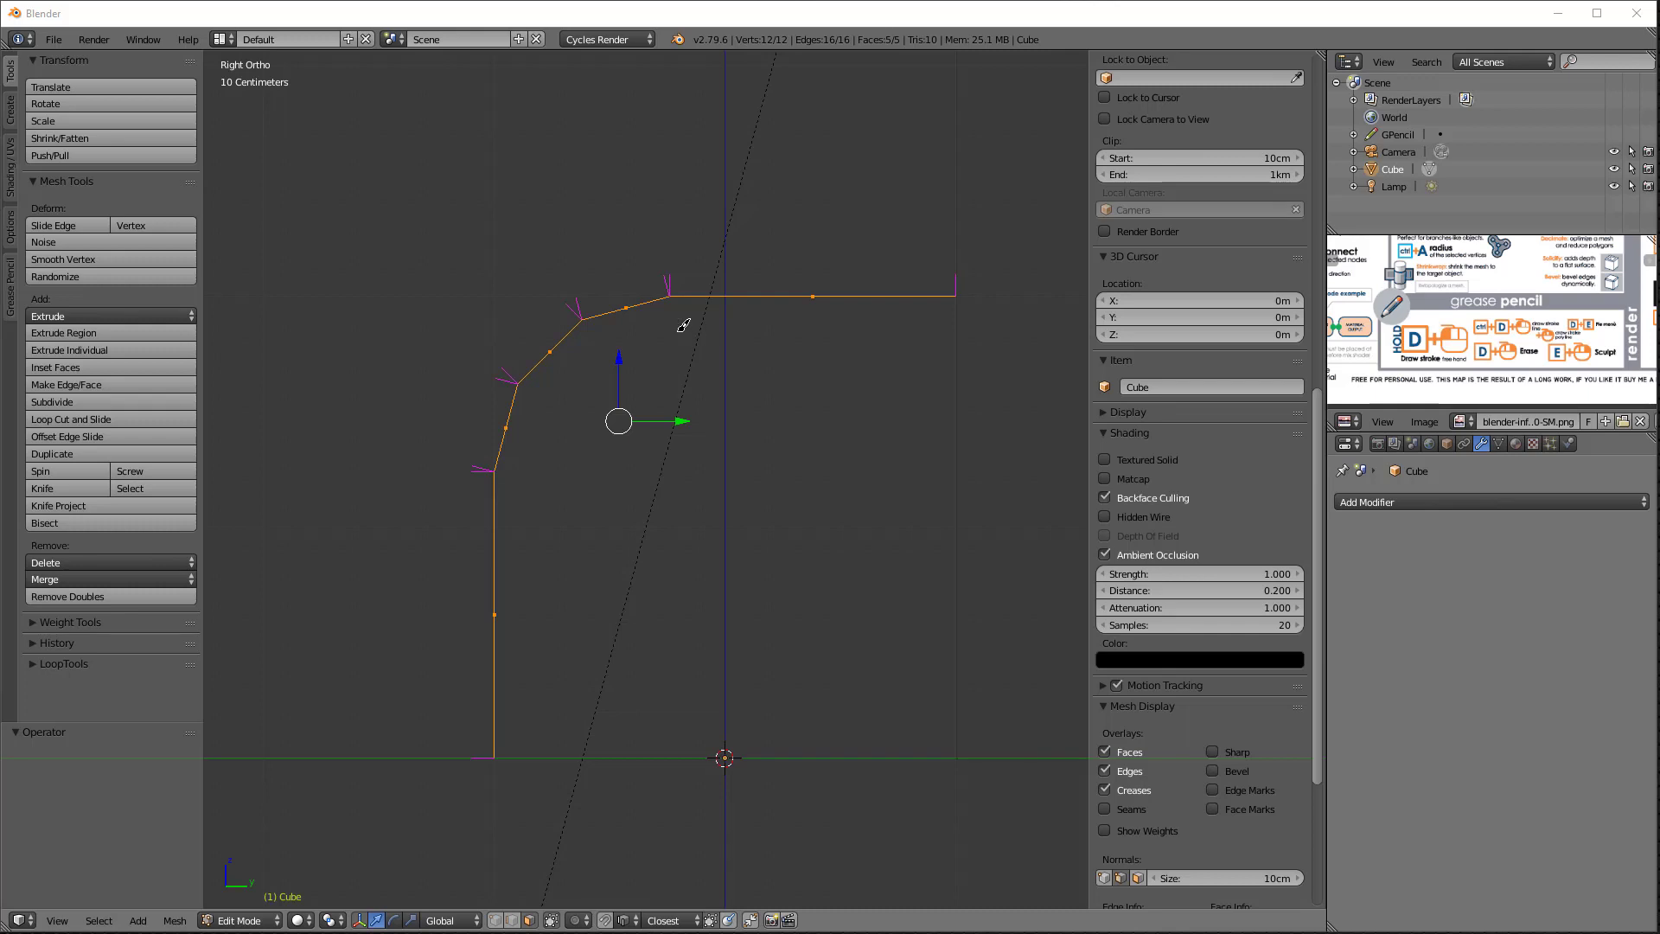
Step: Apply Smooth shading to the bent surface and re-enter edit mode
key(Tab)
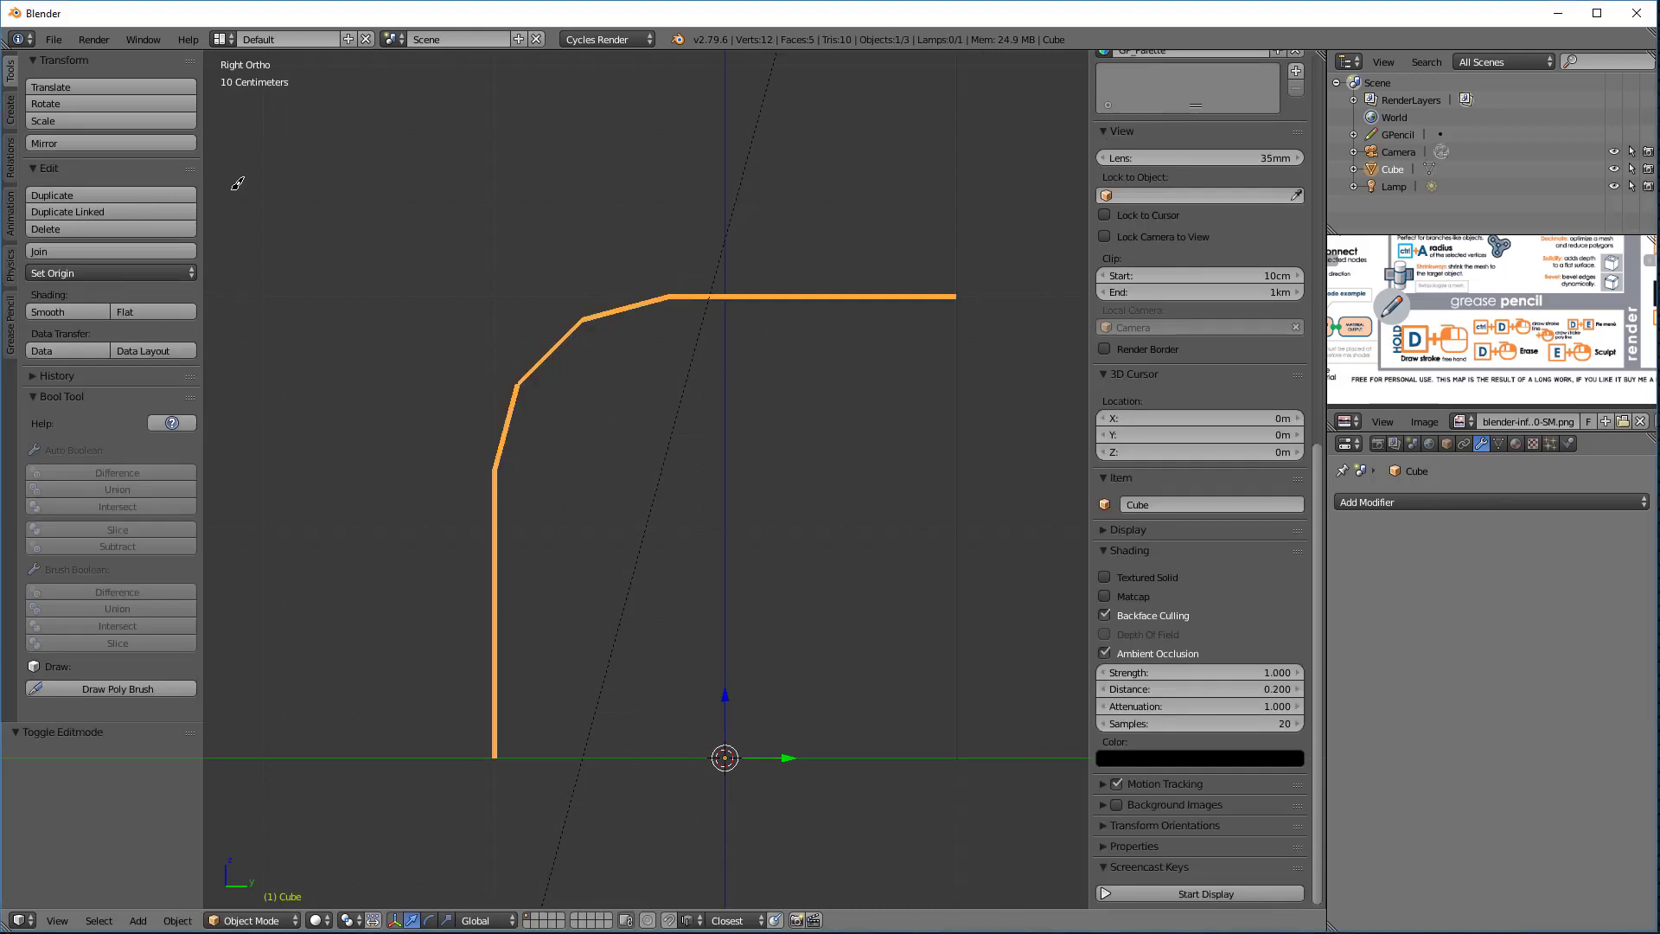
click(74, 310)
key(Tab)
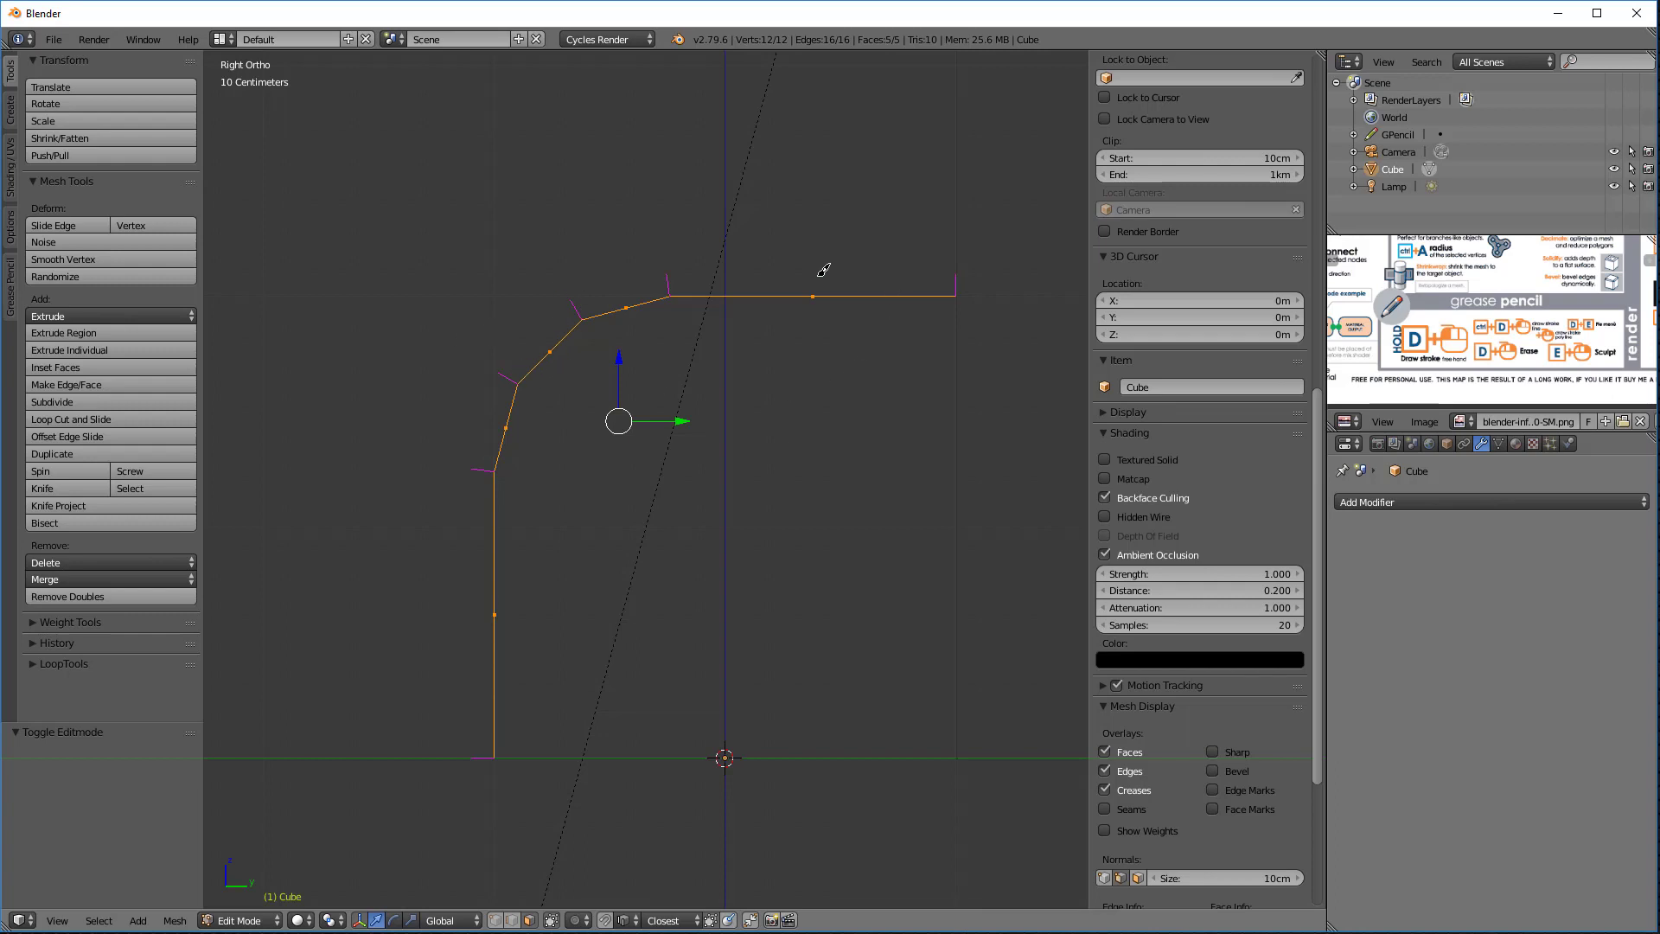
Step: Draw grease-pencil annotation strokes beside the top-left bend vertex
mouse_move(668, 291)
mouse_down()
mouse_move(645, 238)
mouse_move(640, 263)
mouse_move(688, 290)
mouse_move(696, 232)
mouse_up()
mouse_move(592, 311)
mouse_down()
mouse_move(572, 277)
mouse_move(555, 292)
mouse_move(596, 252)
mouse_up()
drag(637, 296, 627, 251)
middle_drag(536, 251, 585, 297)
key(Escape)
Step: Inspect the smooth-shaded surface in object mode, then return to right-view edit mode
key(Tab)
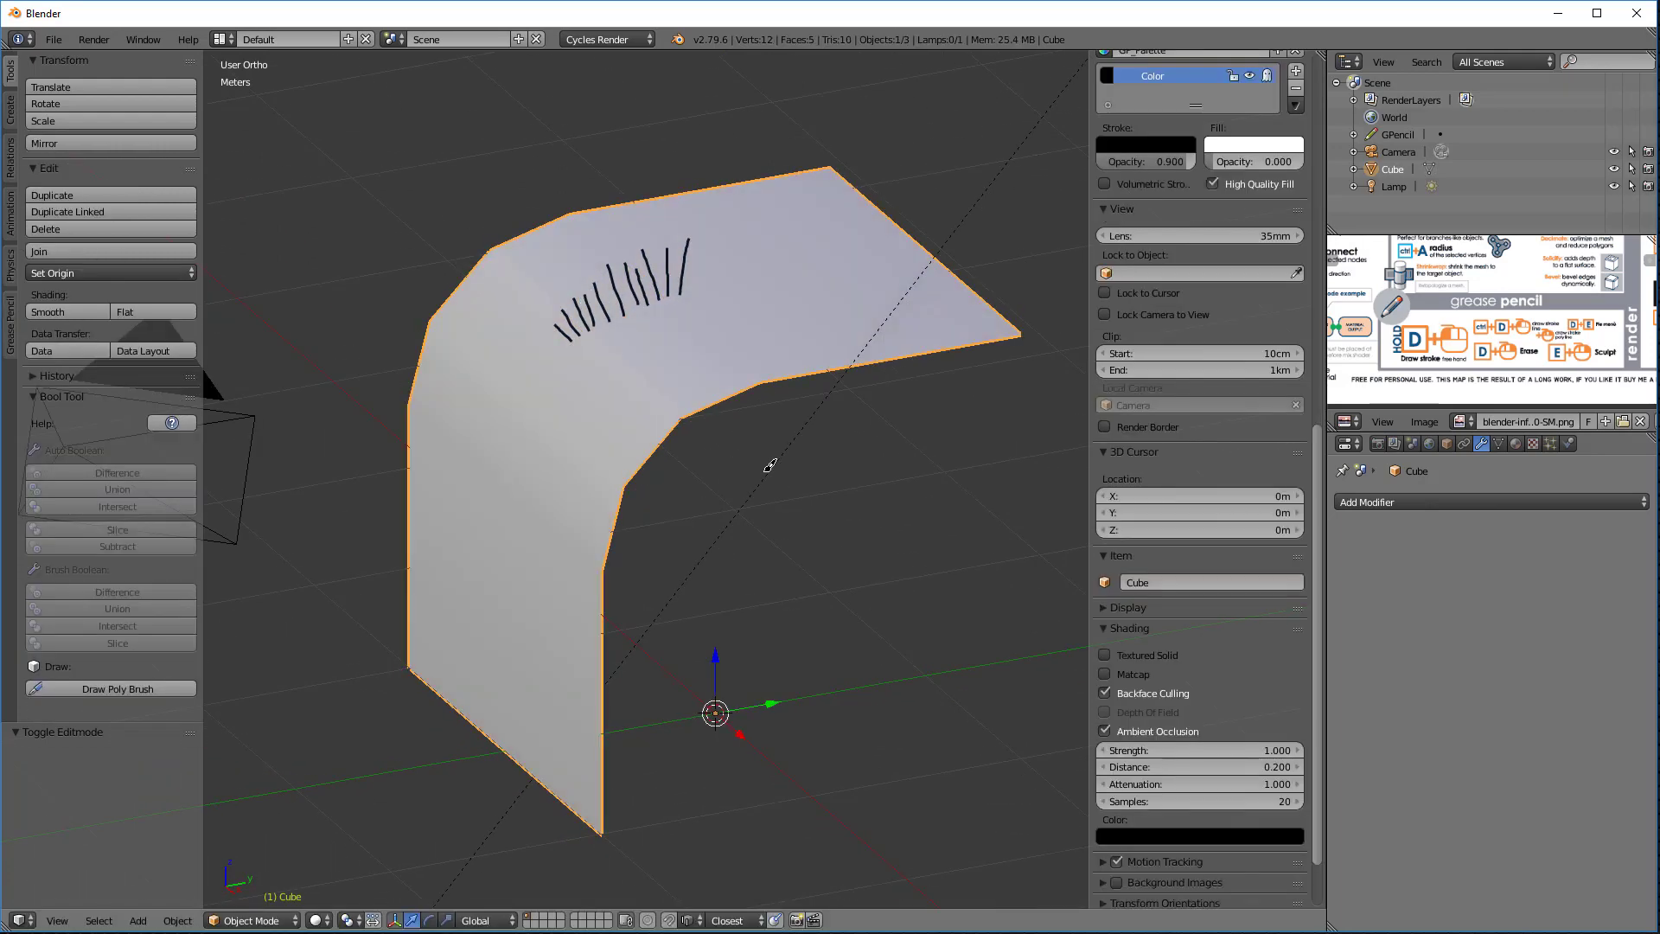
mouse_move(766, 465)
middle_down()
mouse_move(878, 430)
mouse_move(822, 493)
mouse_move(728, 489)
middle_up()
key(KP_3)
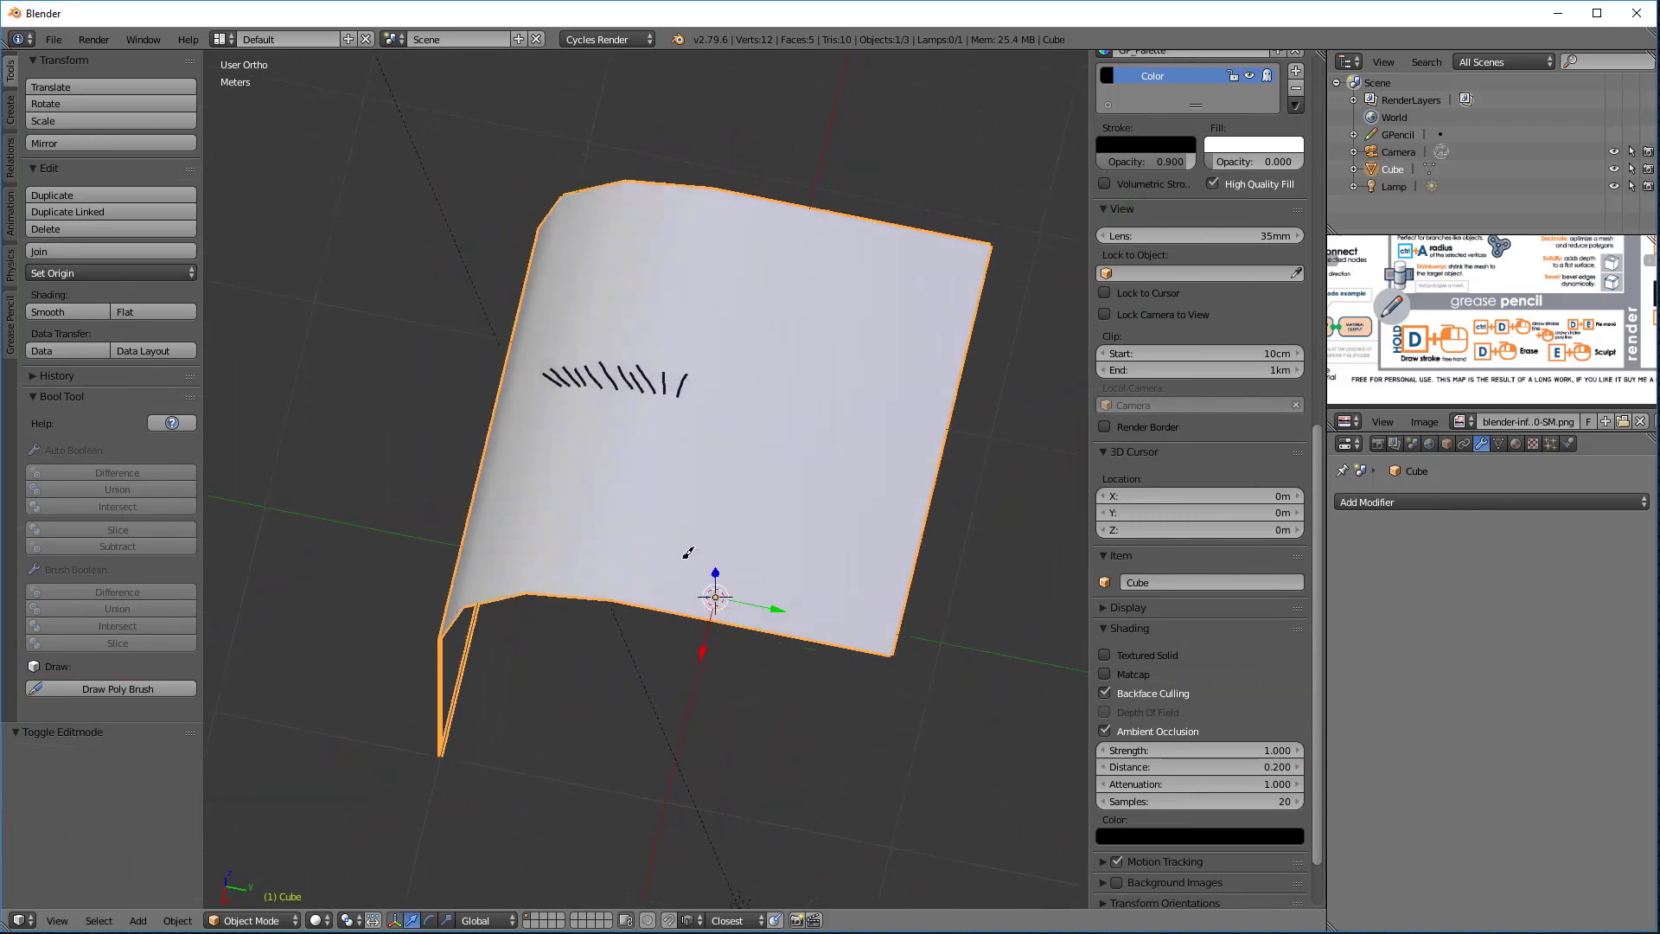
key(Tab)
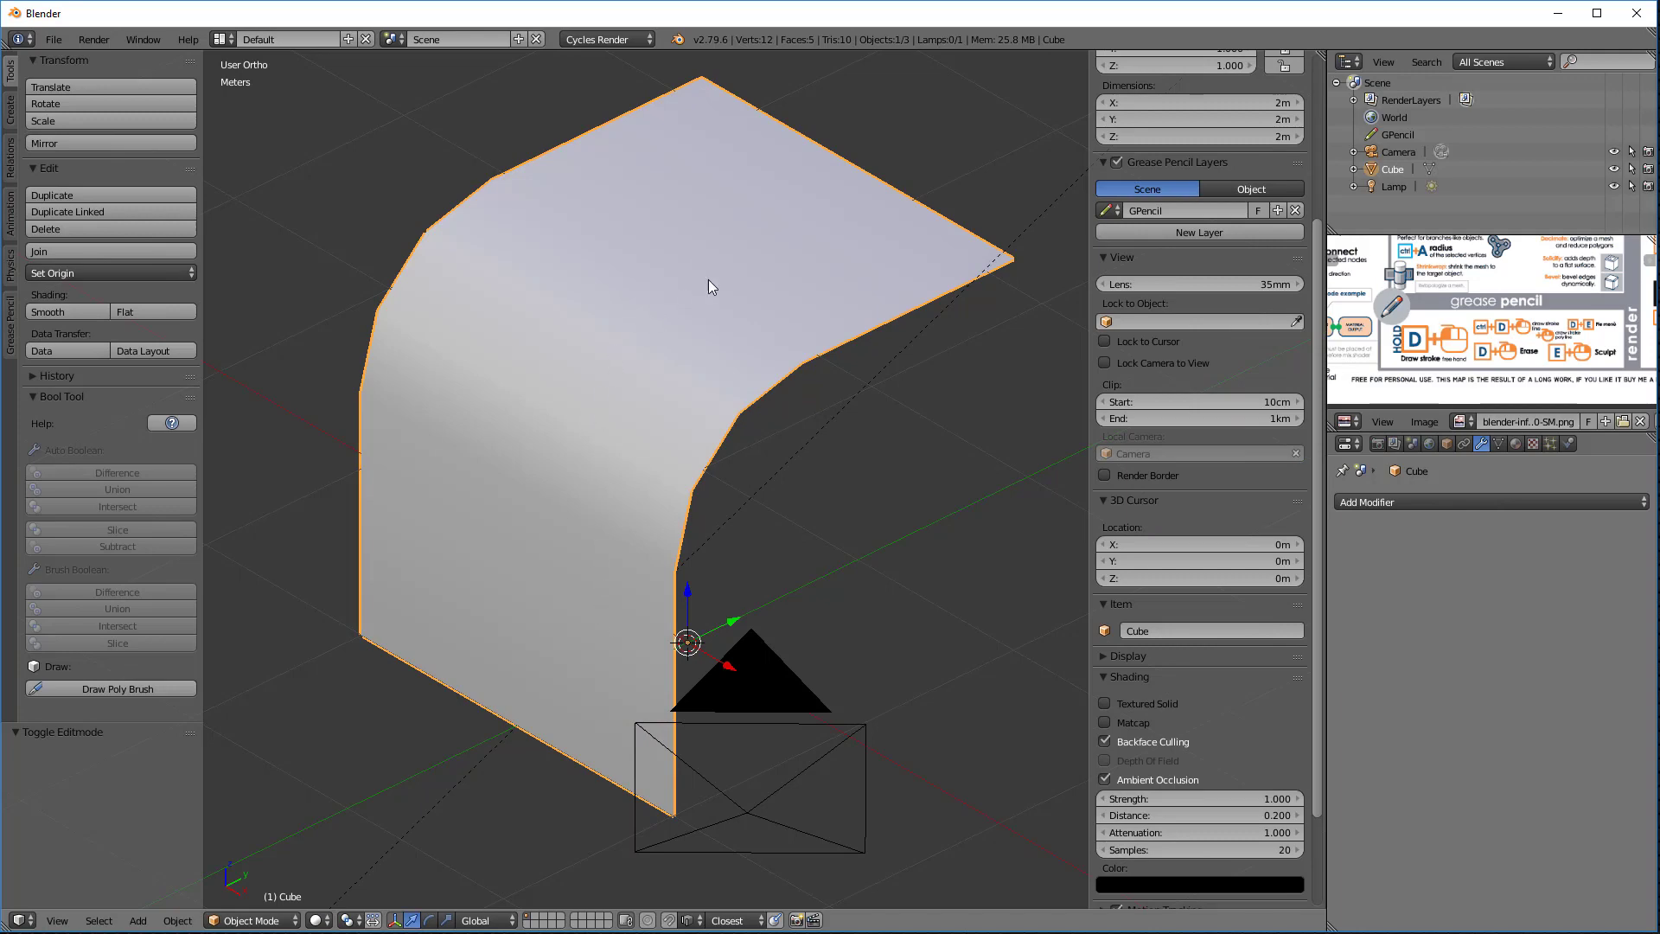
Step: Switch to wireframe and enable matcap shading, trying red before settling on the cyan matcap
key(z)
middle_drag(763, 320, 870, 467)
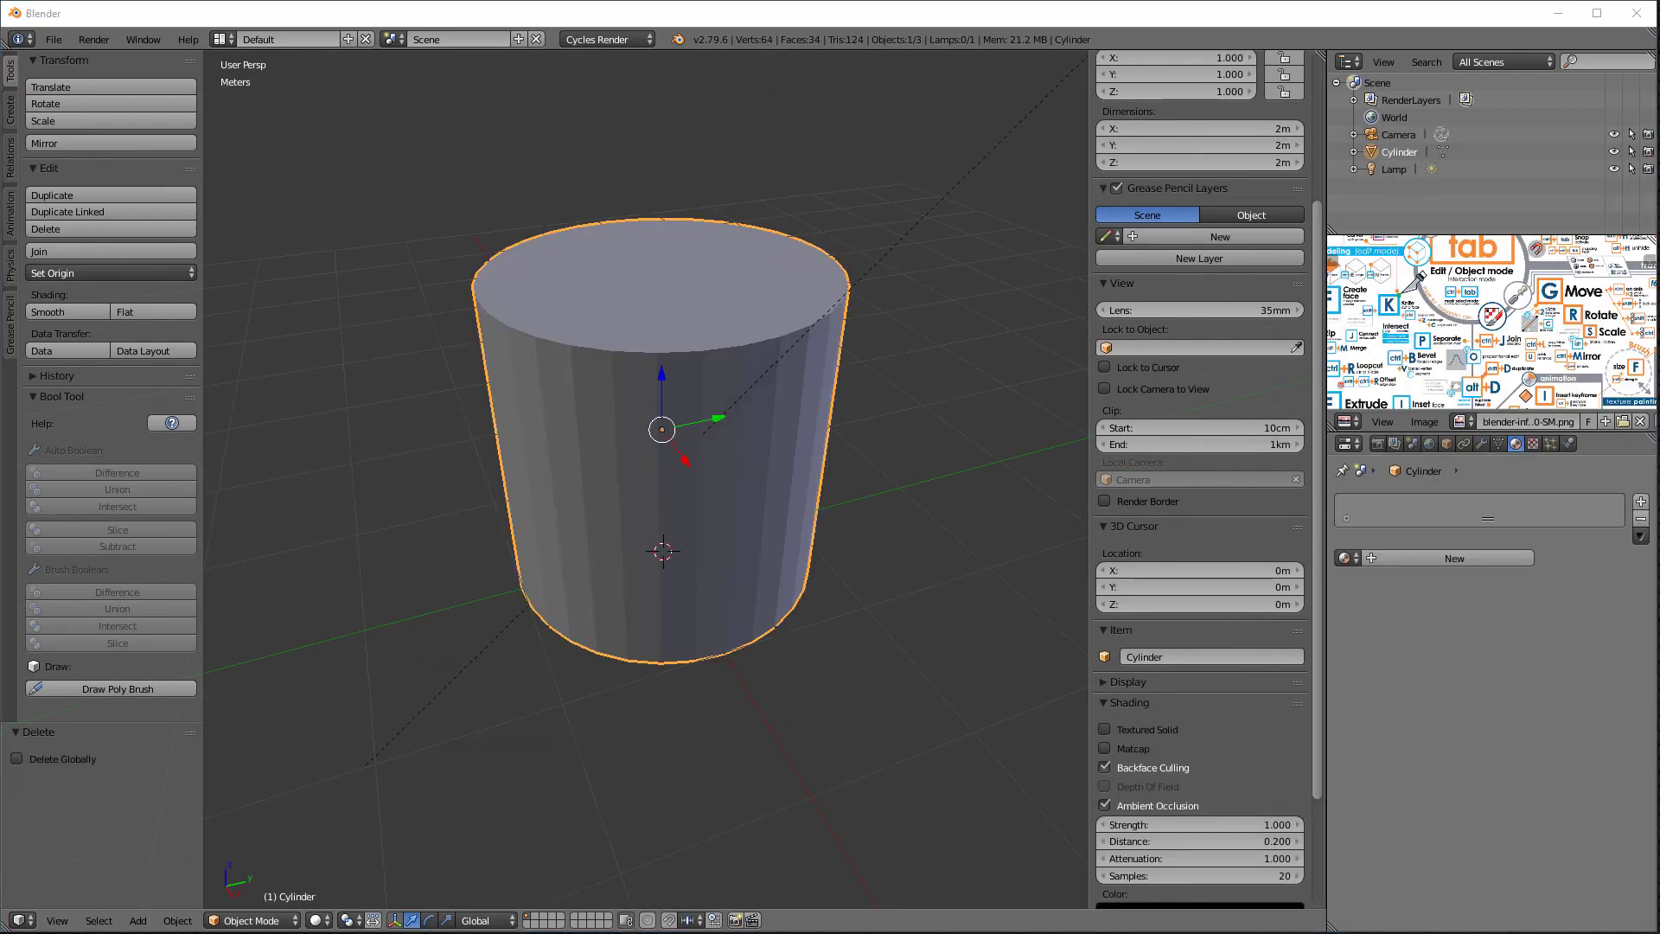
scroll(1185, 688, down, 3)
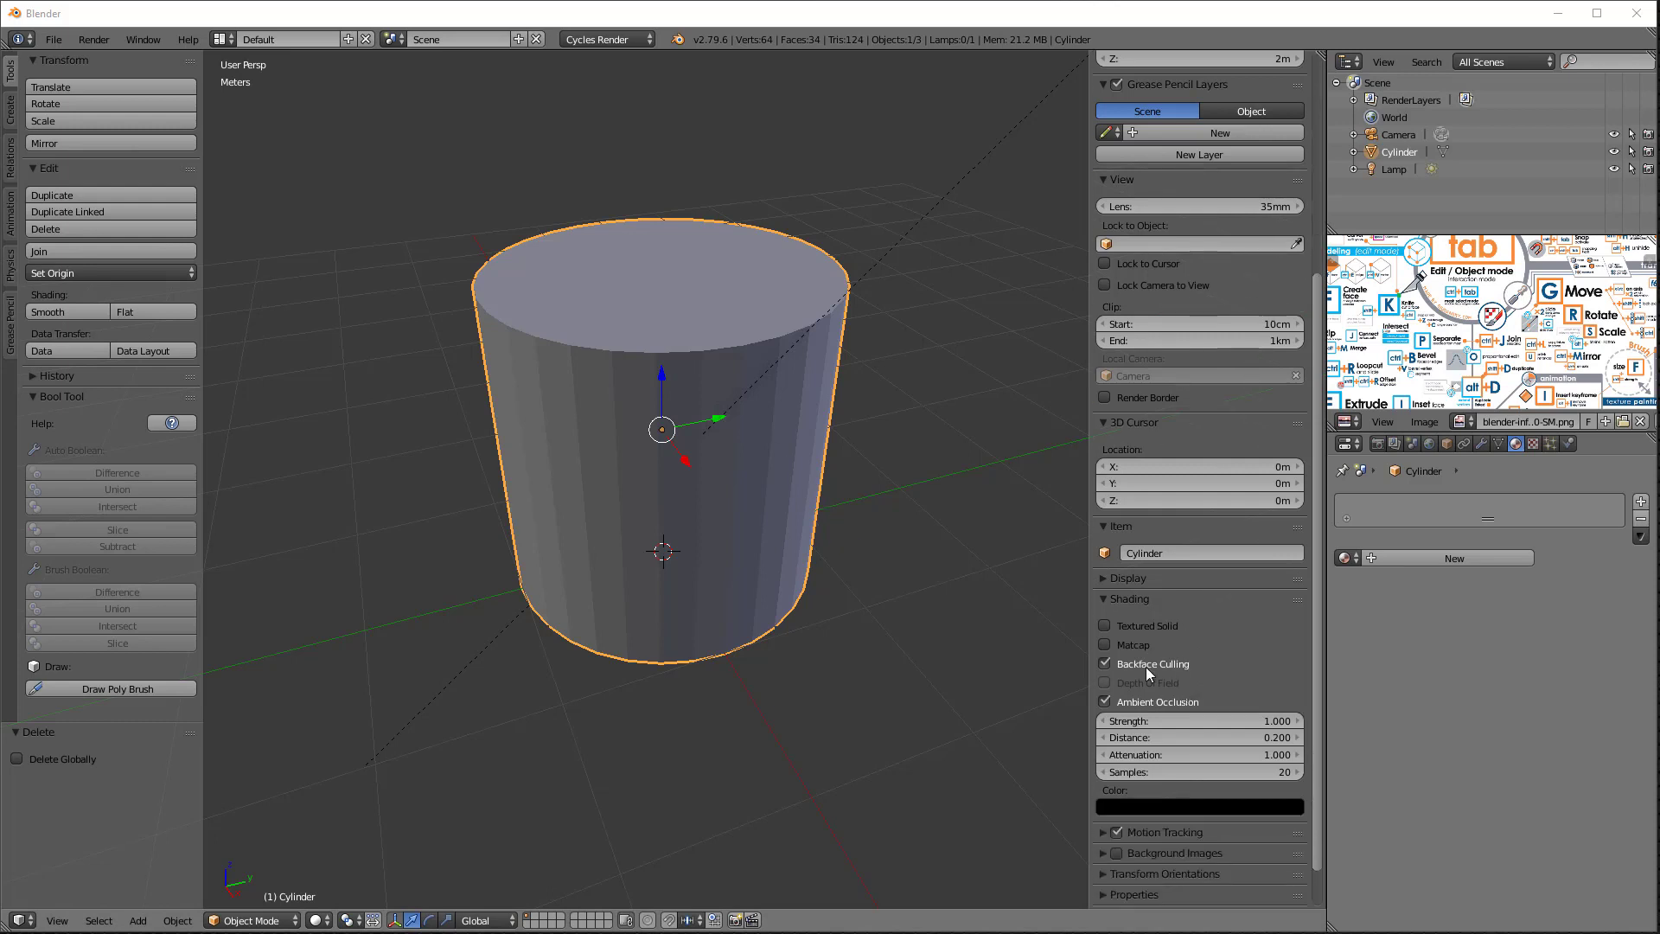
click(1103, 646)
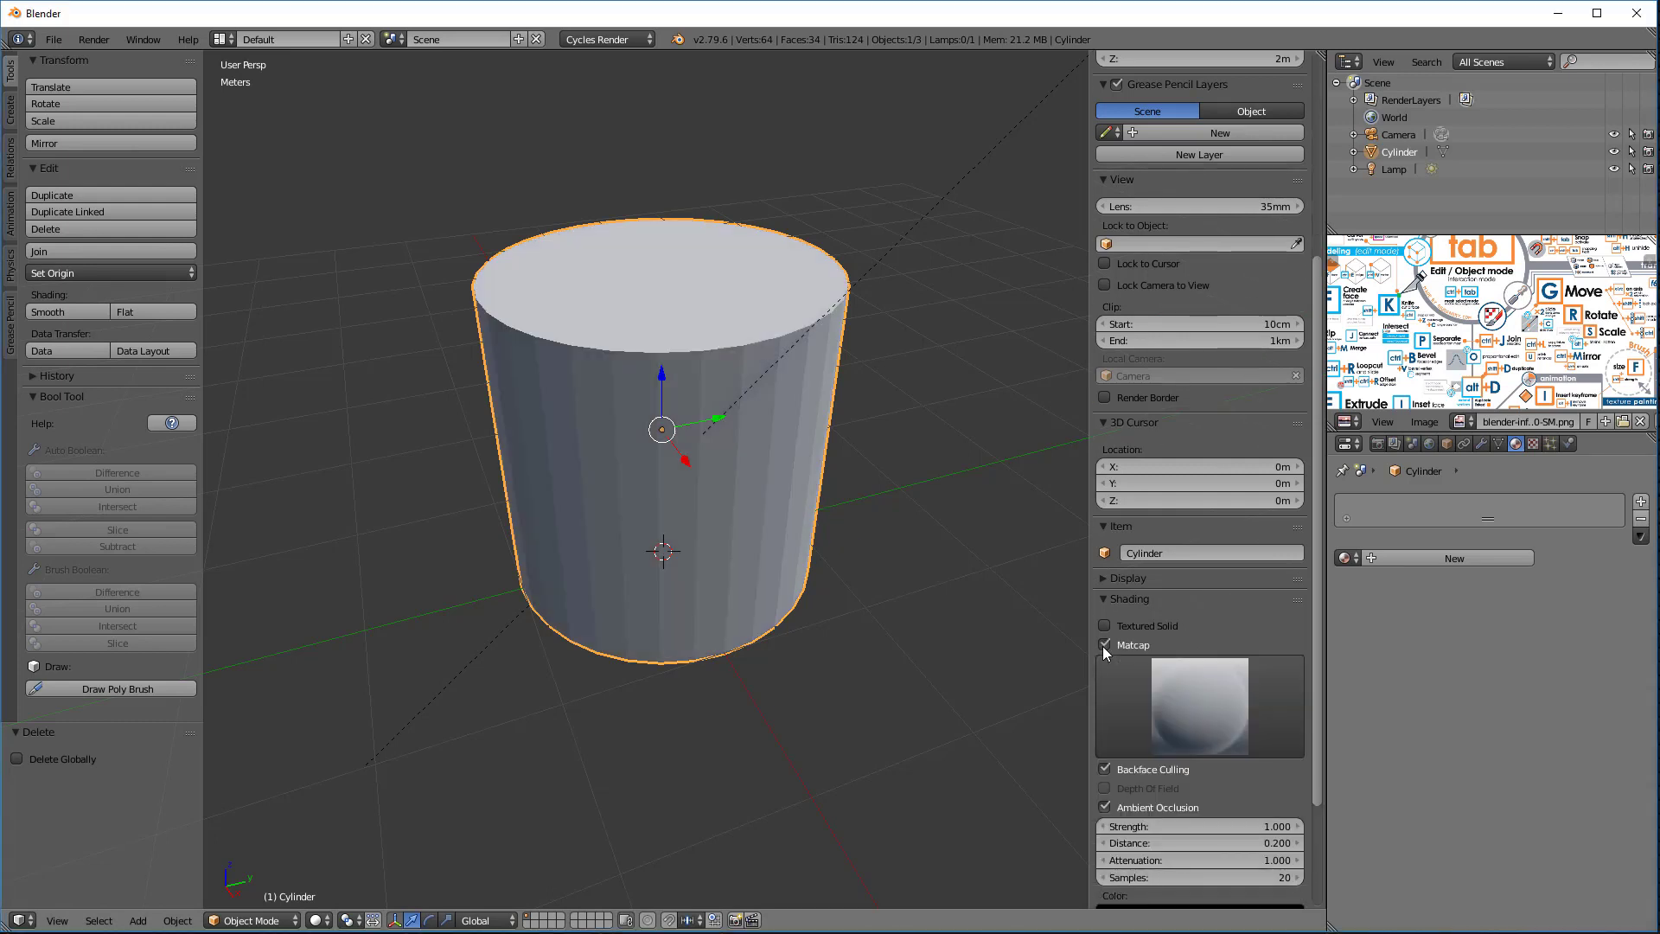
click(1189, 699)
click(905, 529)
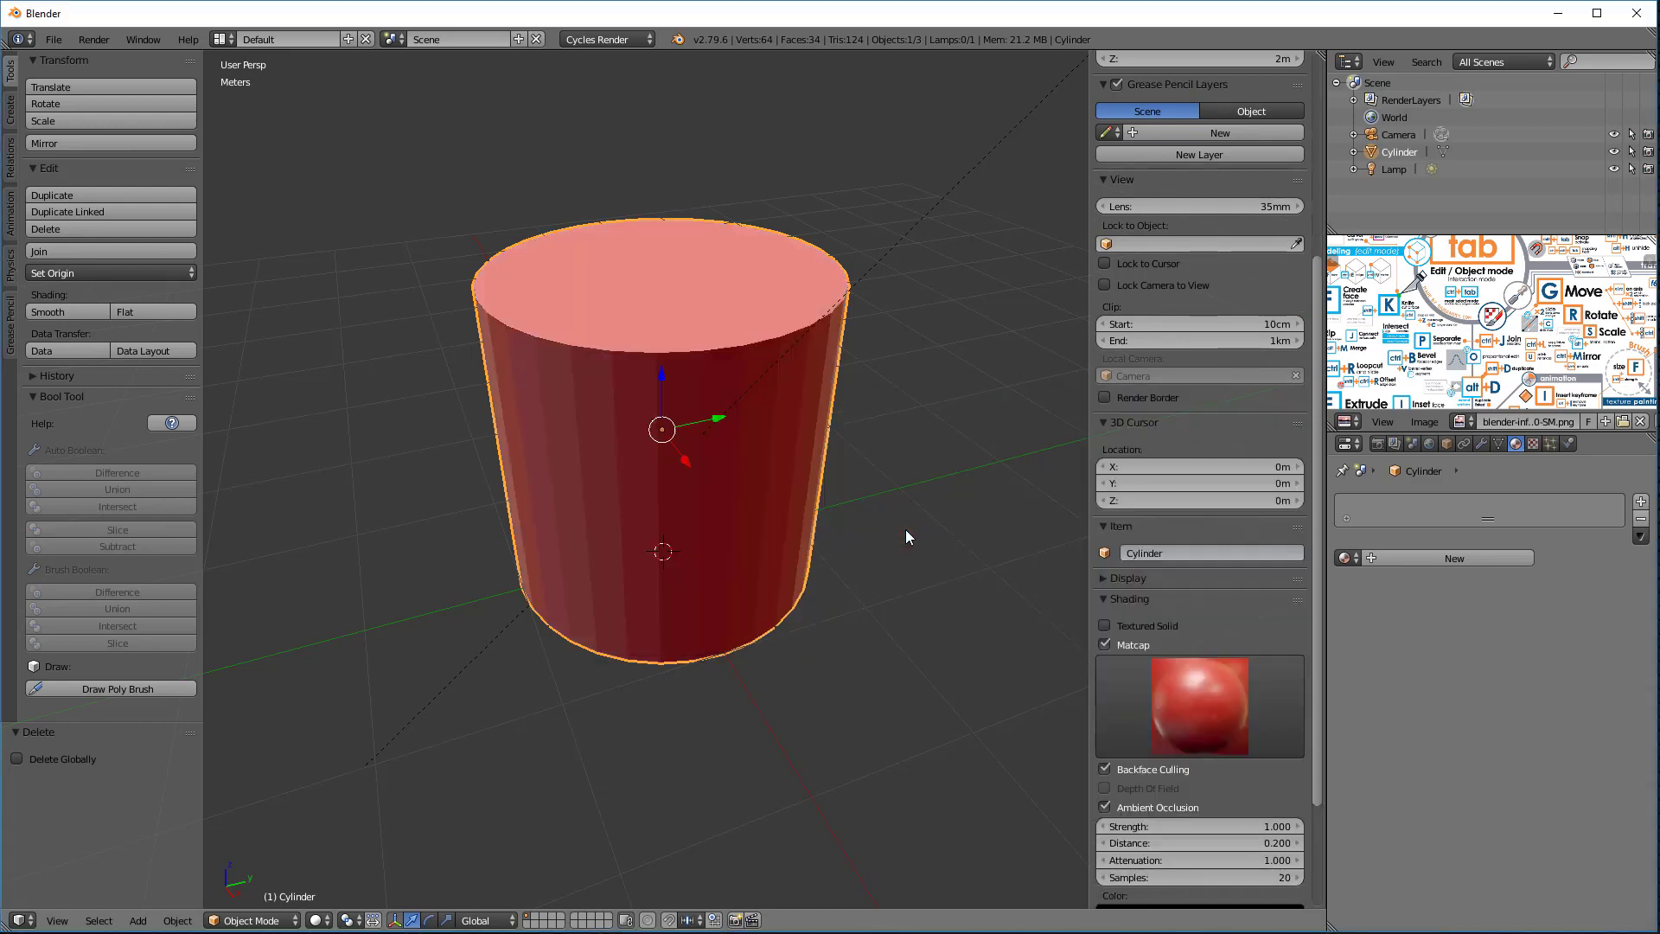
click(1163, 709)
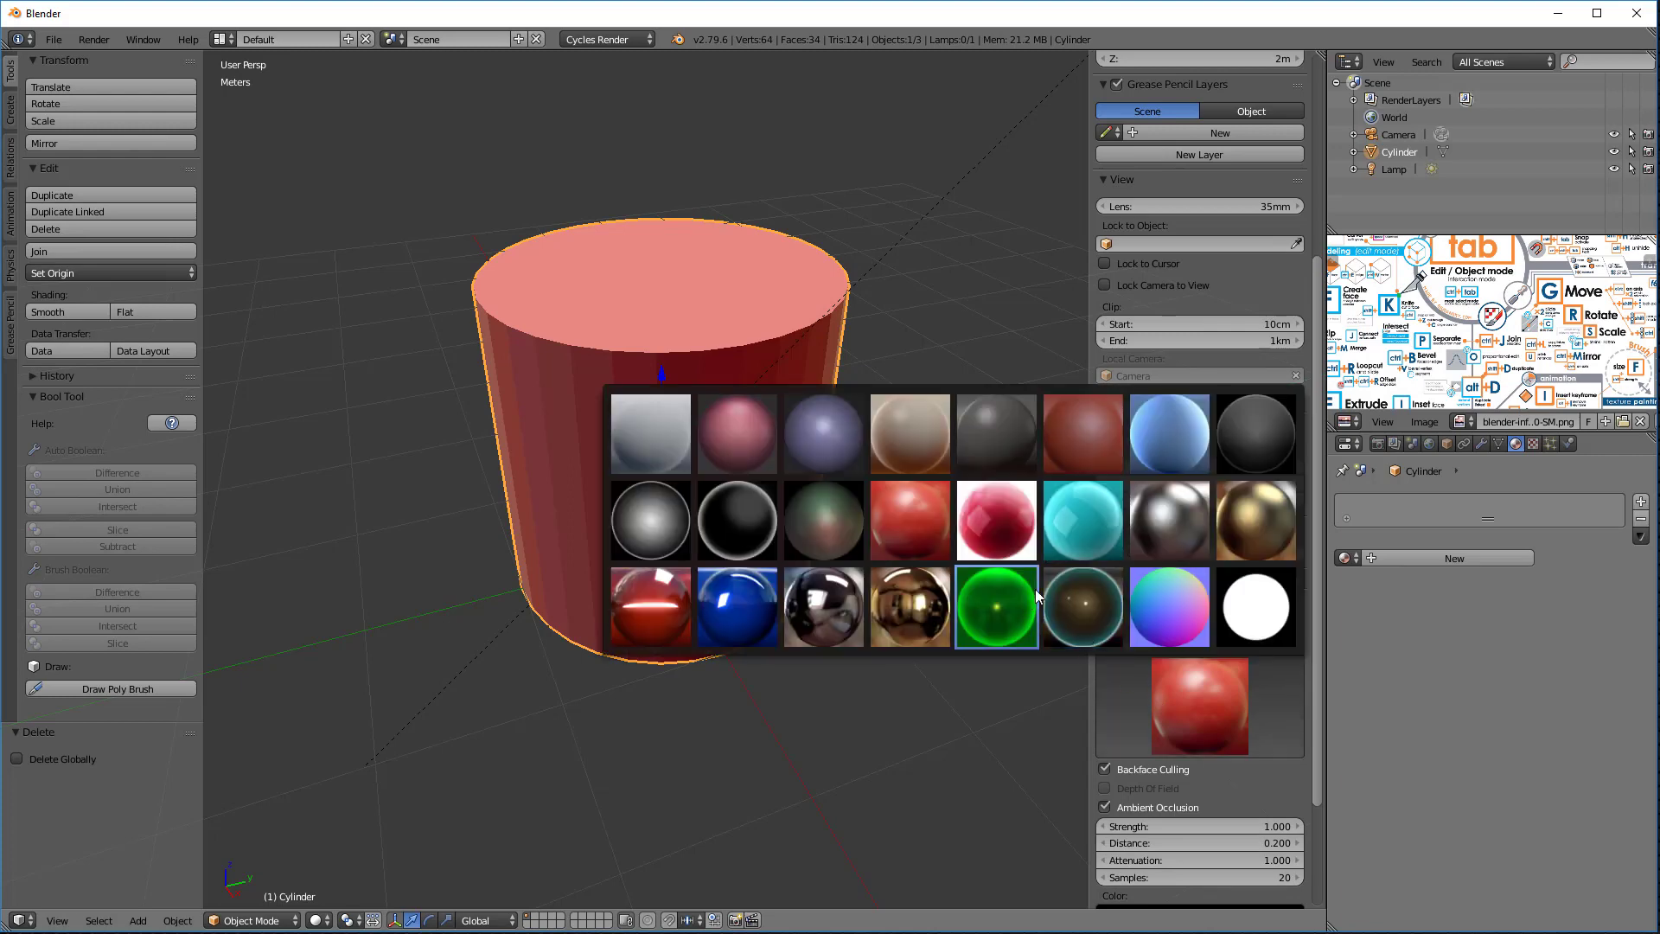
click(1075, 522)
Step: Make the cylinder smooth-shaded and orbit to a straight side view
mouse_move(790, 600)
middle_down()
mouse_move(919, 562)
mouse_move(874, 630)
mouse_move(640, 579)
mouse_move(815, 593)
mouse_move(778, 611)
middle_up()
middle_drag(728, 561, 789, 628)
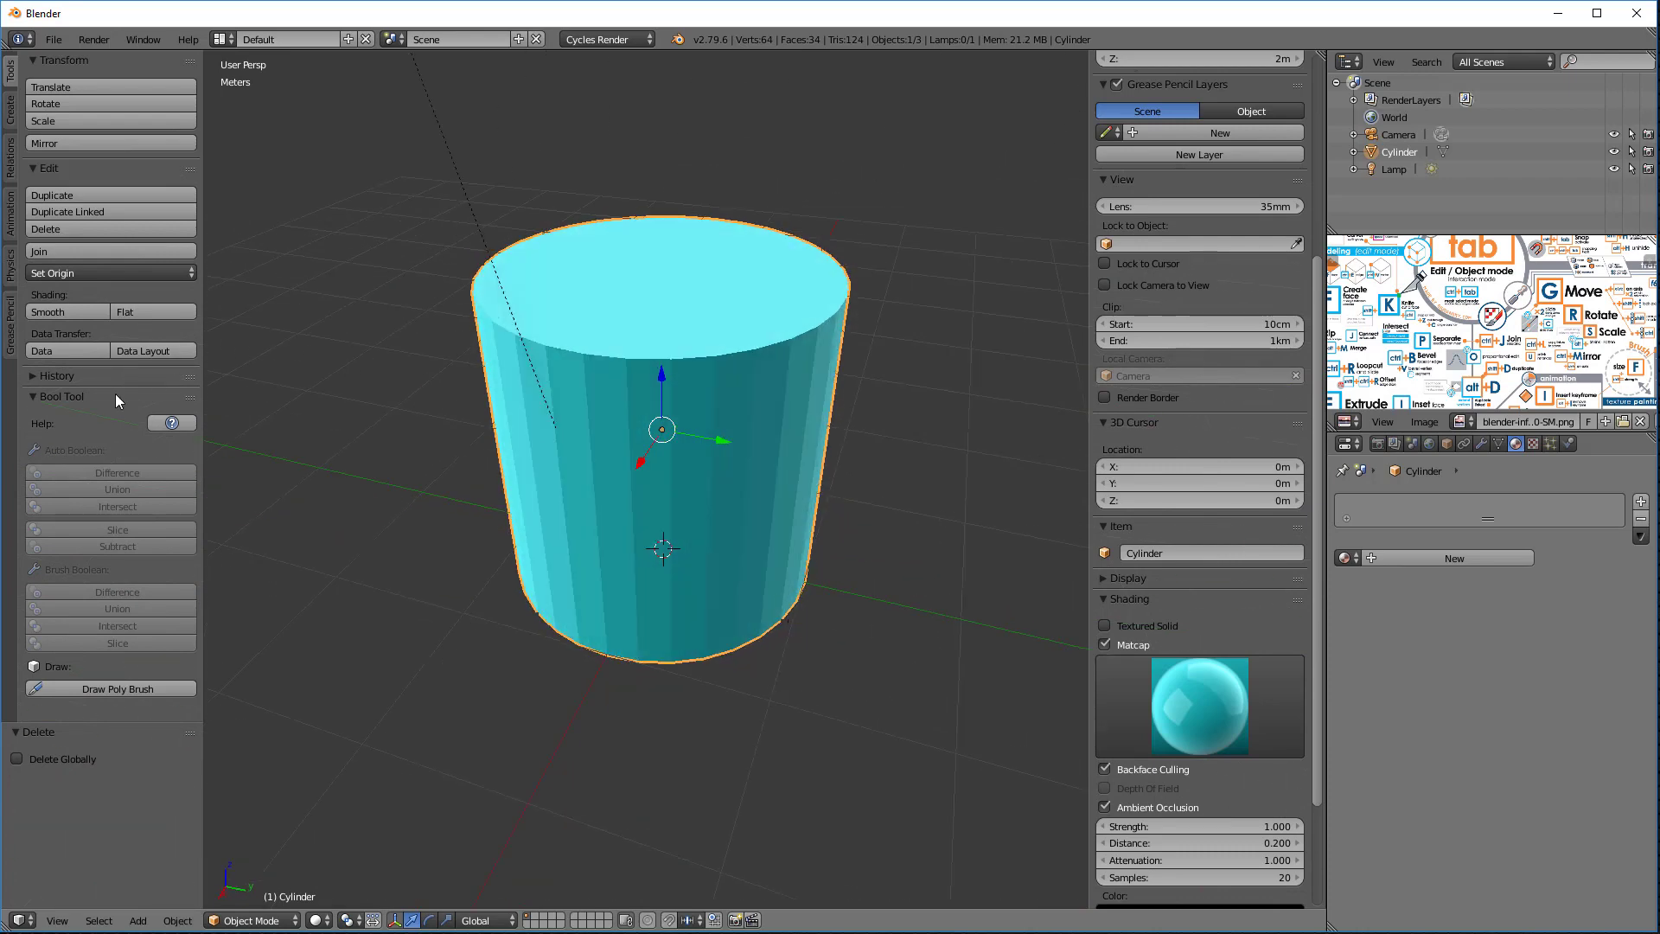
click(71, 315)
middle_drag(635, 534, 900, 531)
middle_drag(776, 514, 788, 454)
Step: Enter edit mode on the cylinder and inspect its normals from the side, front and top
key(KP_5)
key(Tab)
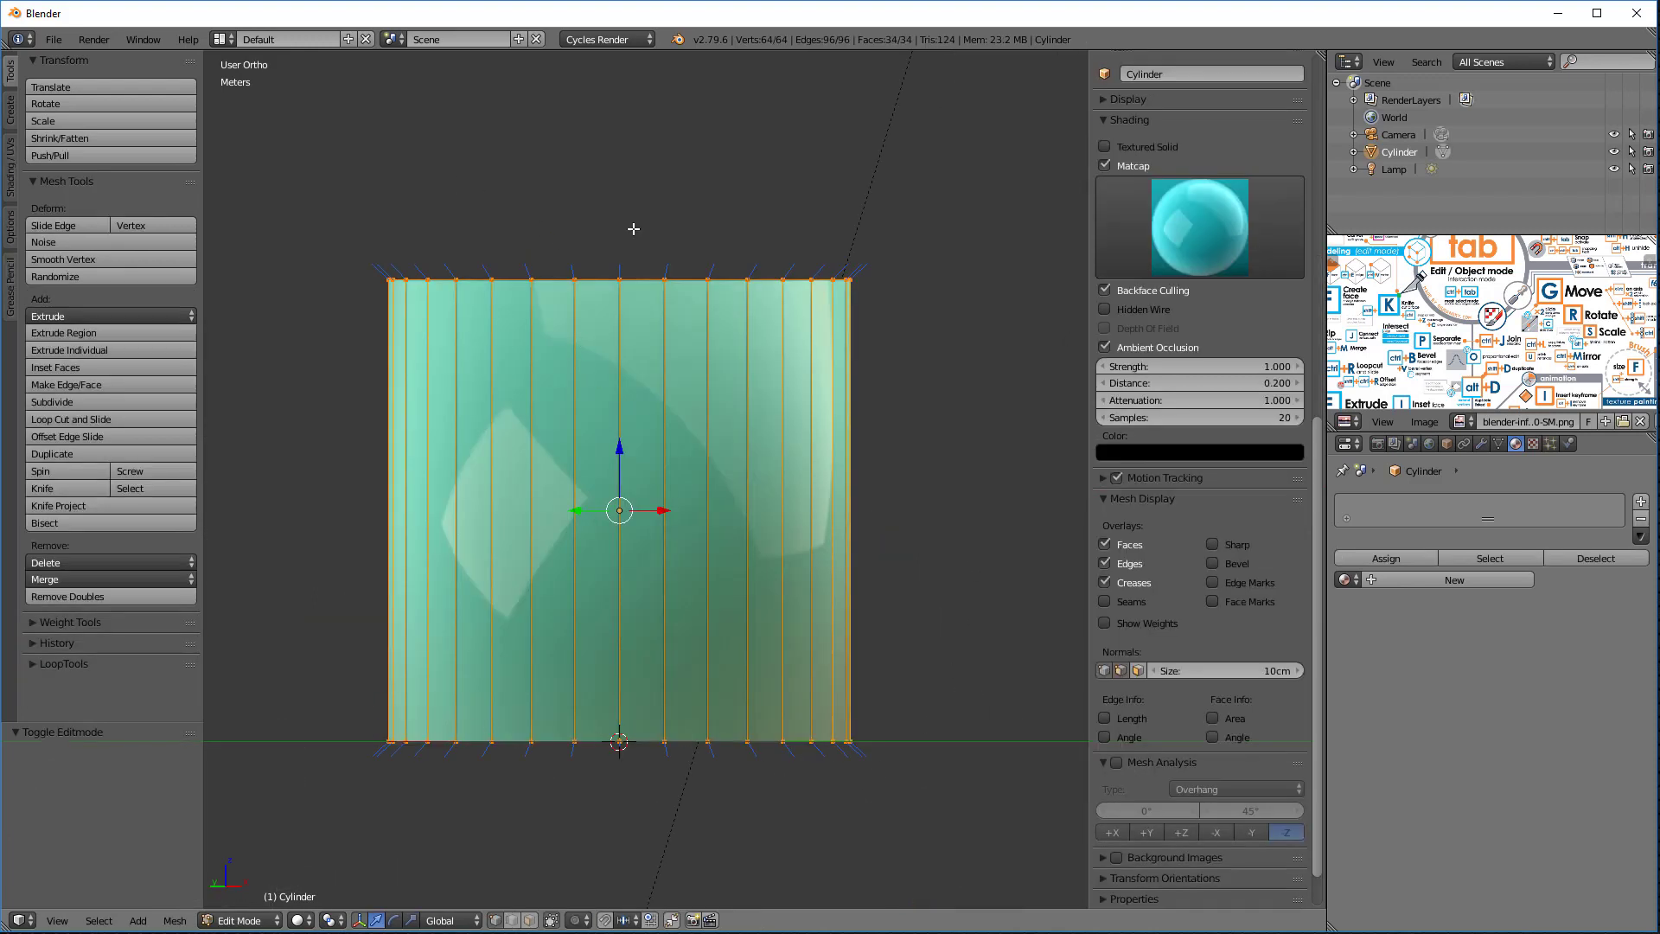
middle_drag(937, 318, 919, 375)
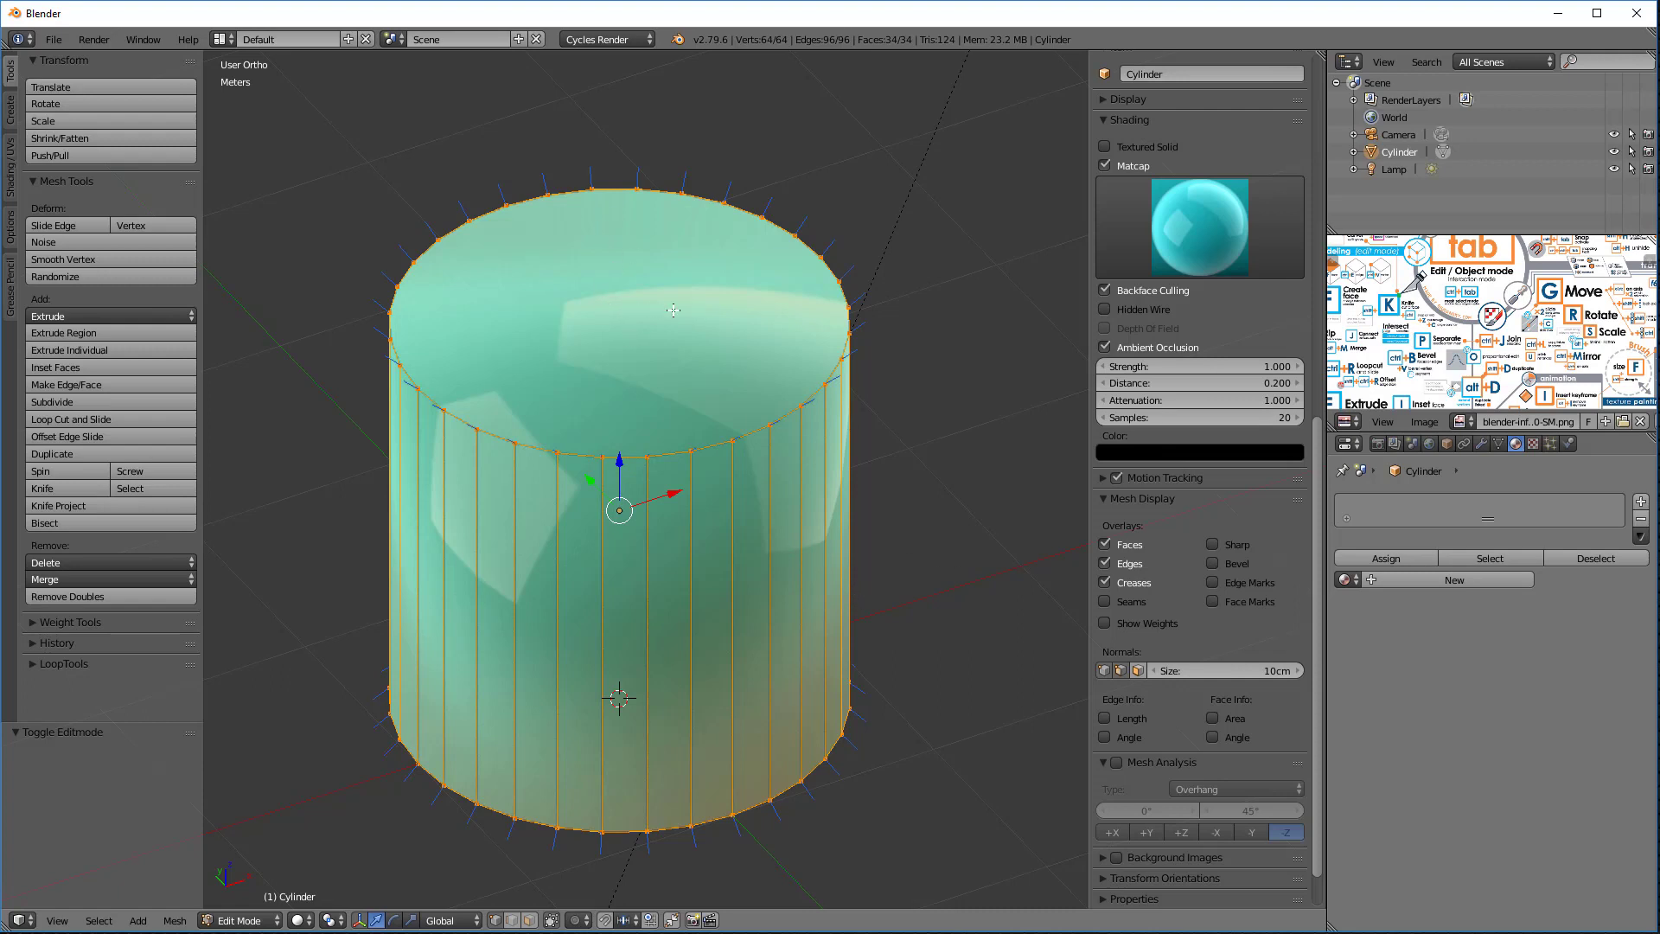
scroll(1182, 693, down, 2)
middle_drag(864, 657, 756, 588)
middle_drag(700, 503, 614, 258)
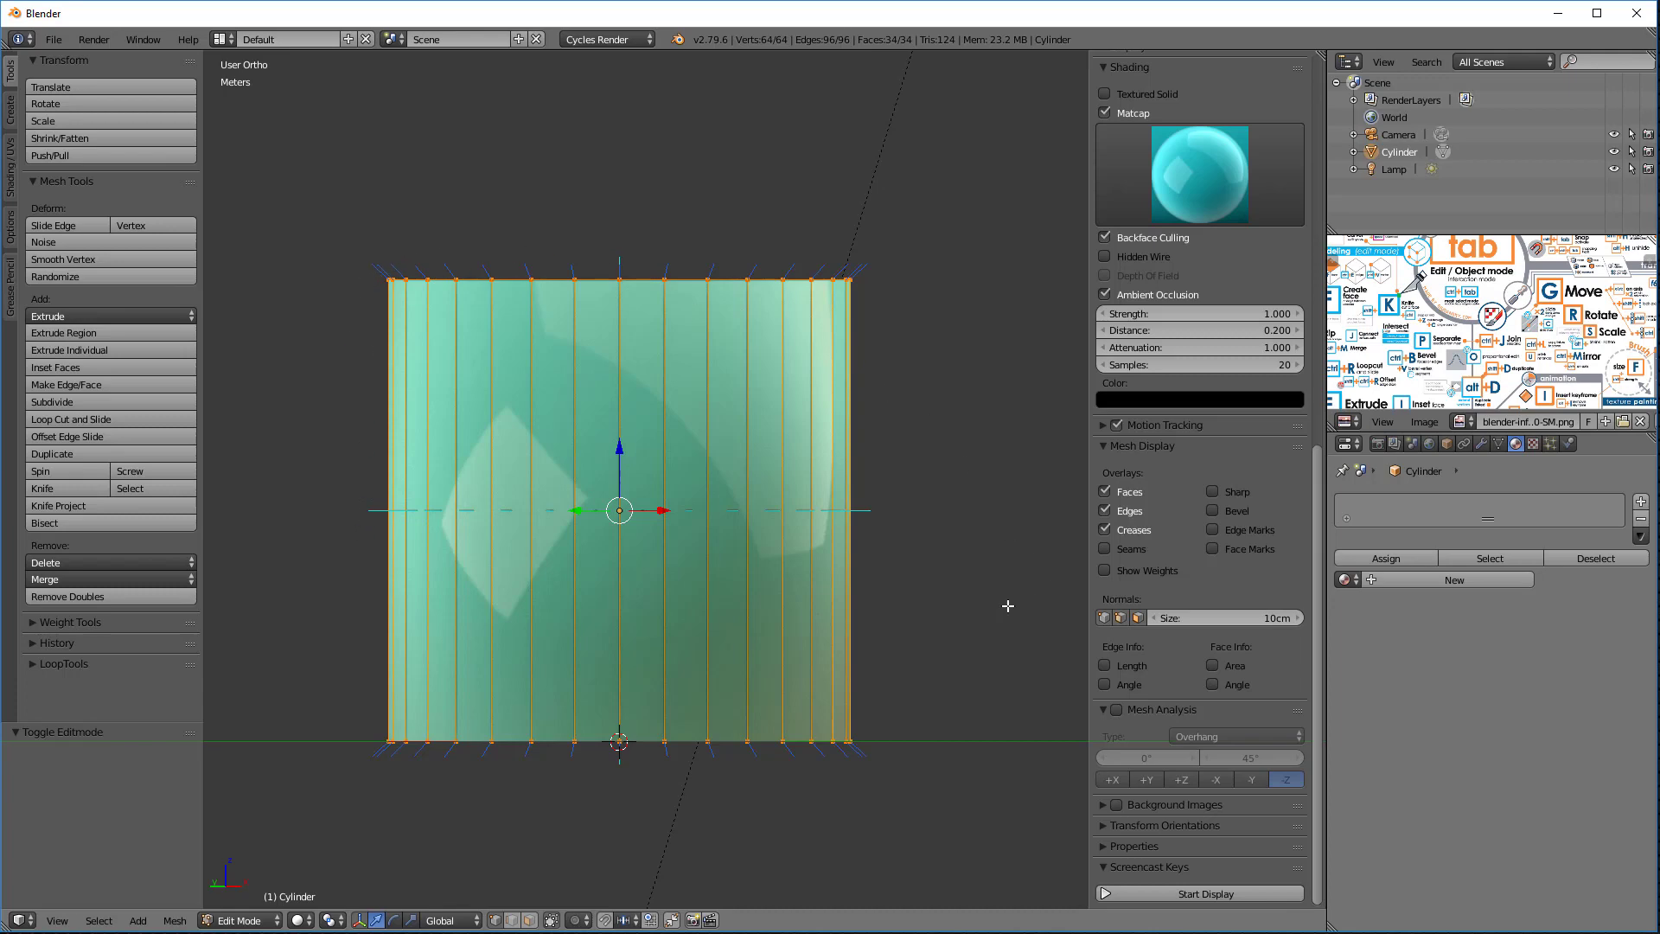
middle_drag(976, 464, 923, 507)
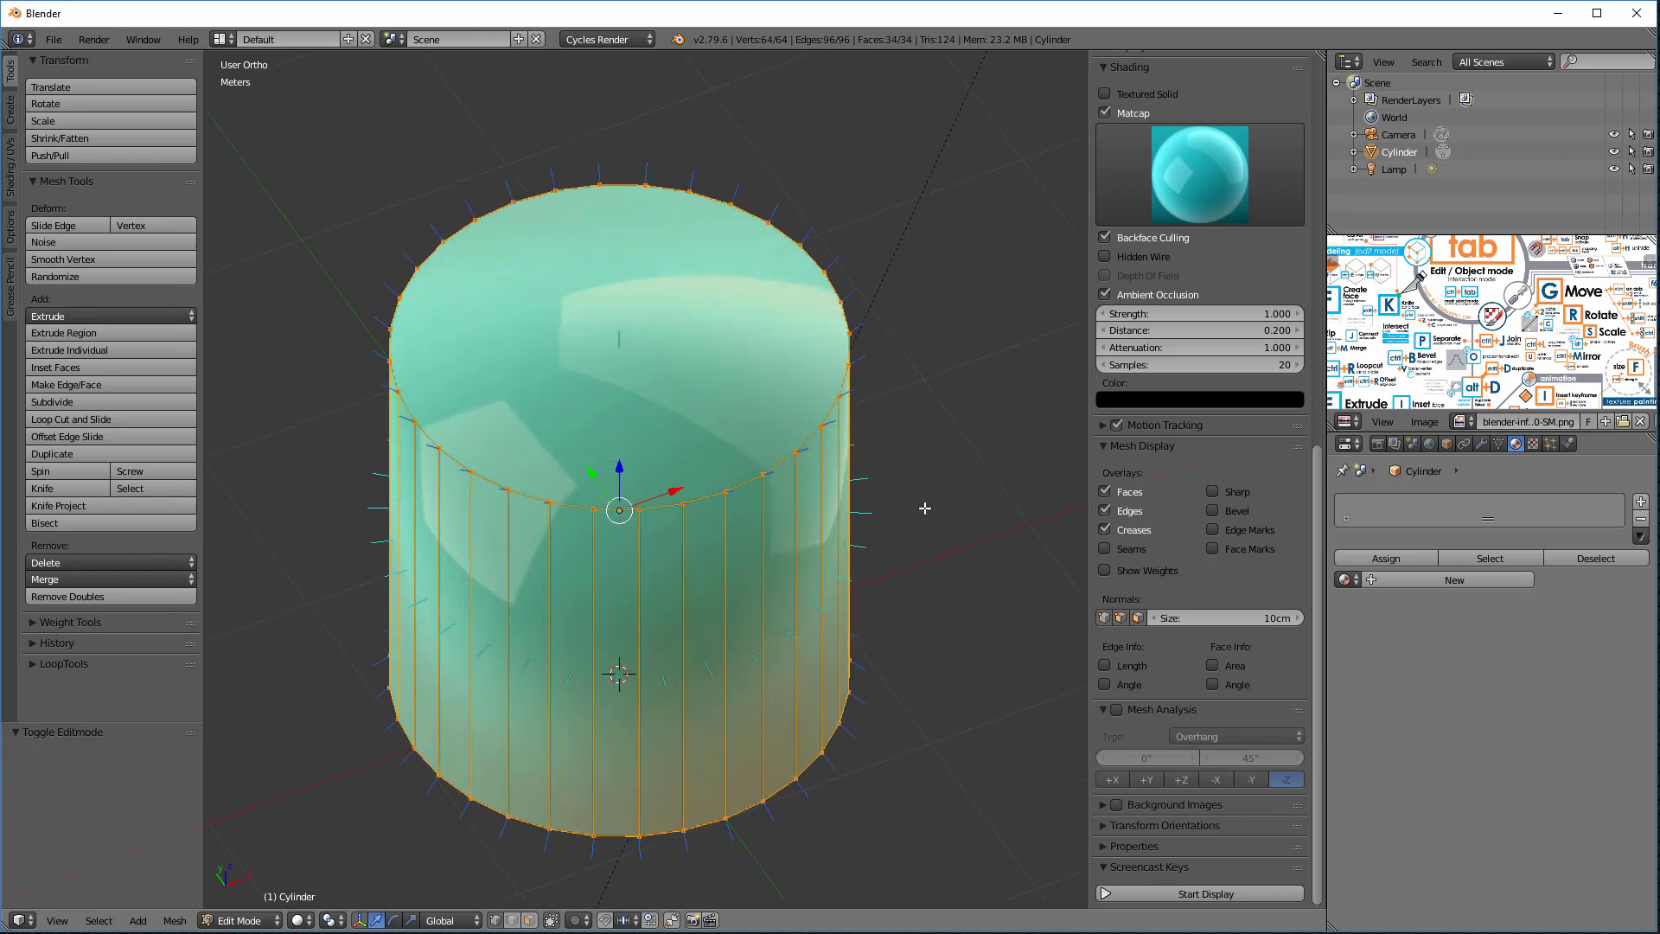
key(KP_1)
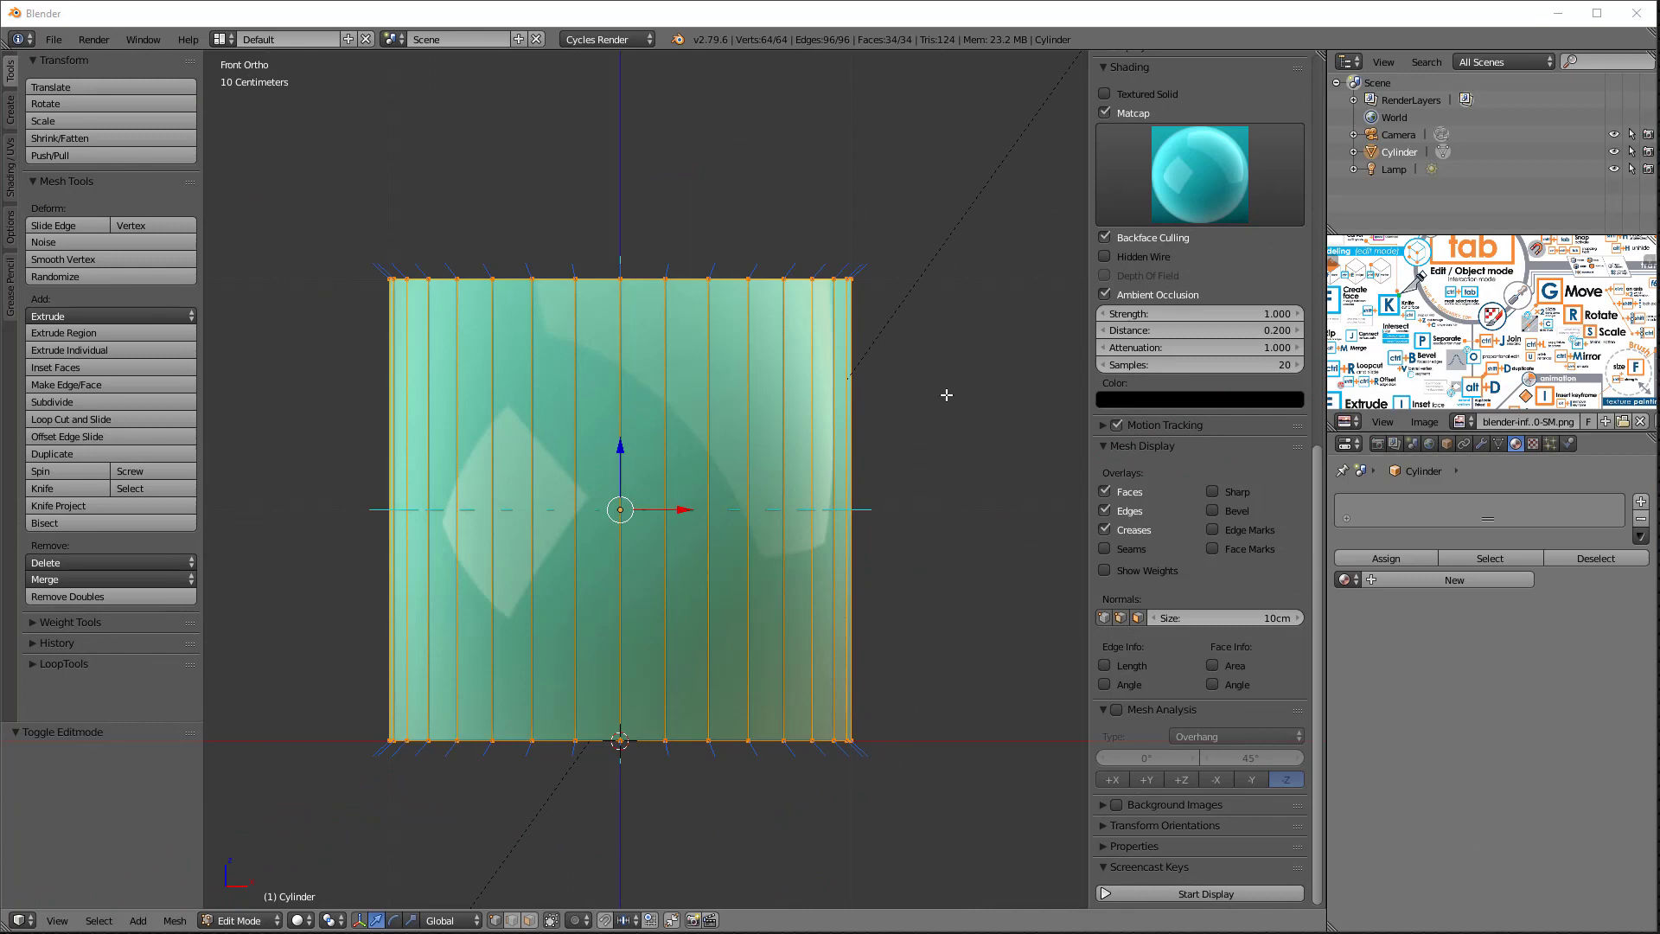
middle_drag(946, 394, 896, 468)
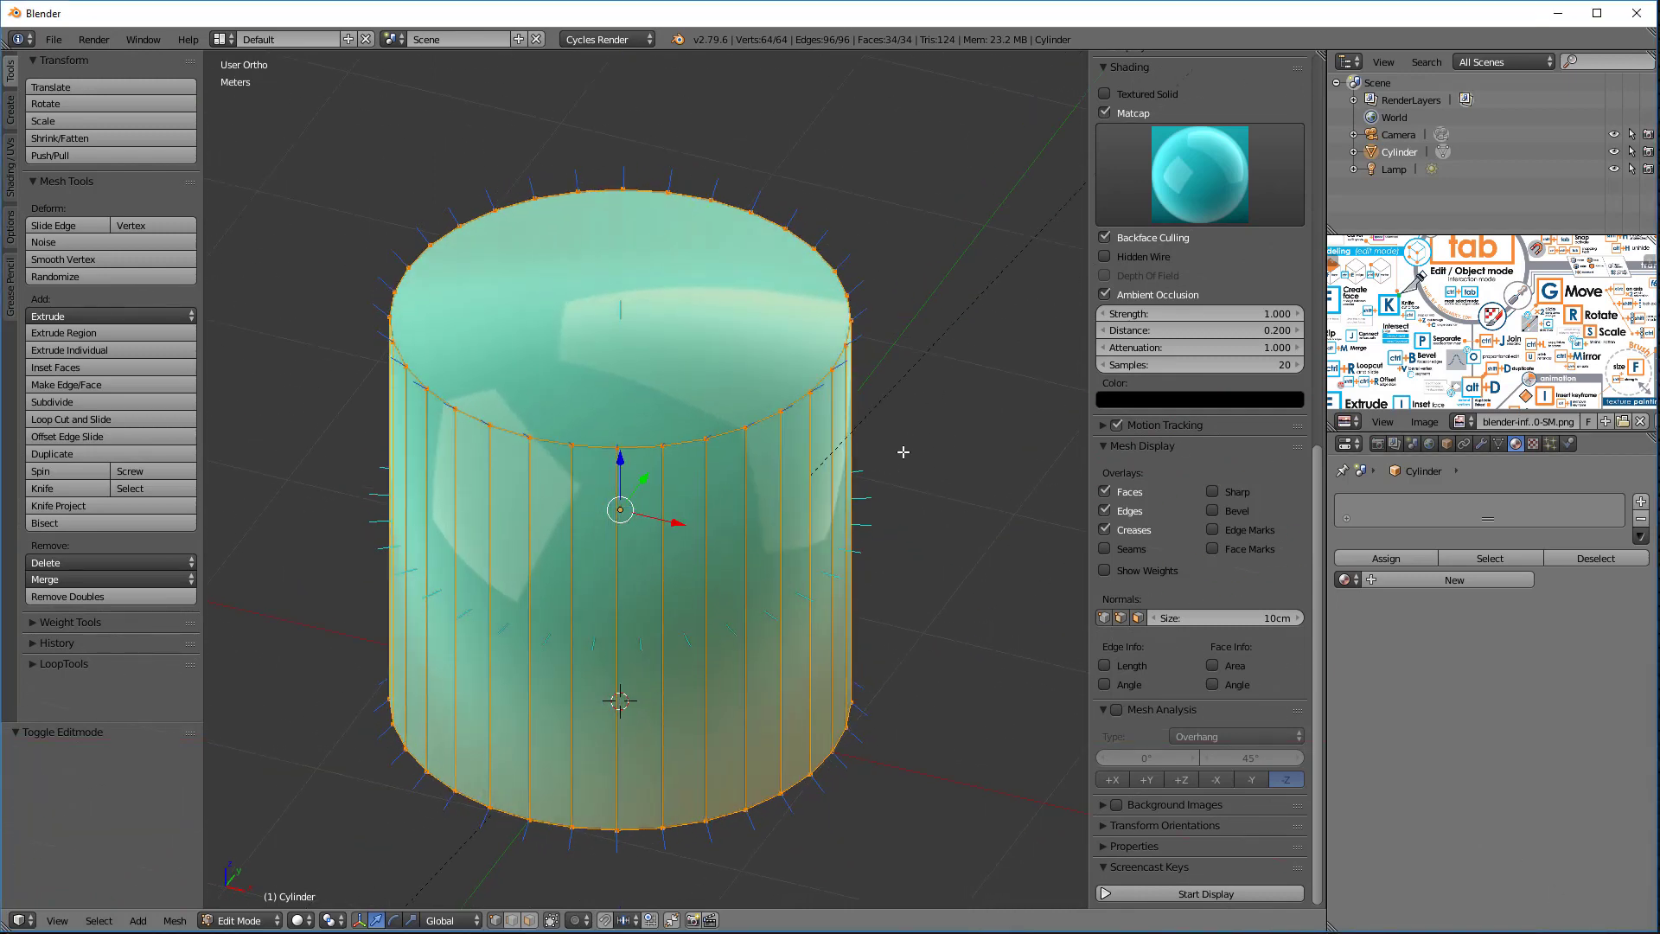
Step: Enable Auto Smooth in the cylinder's Object Data settings, raising the angle from 38.5° to 46.4°
click(1498, 443)
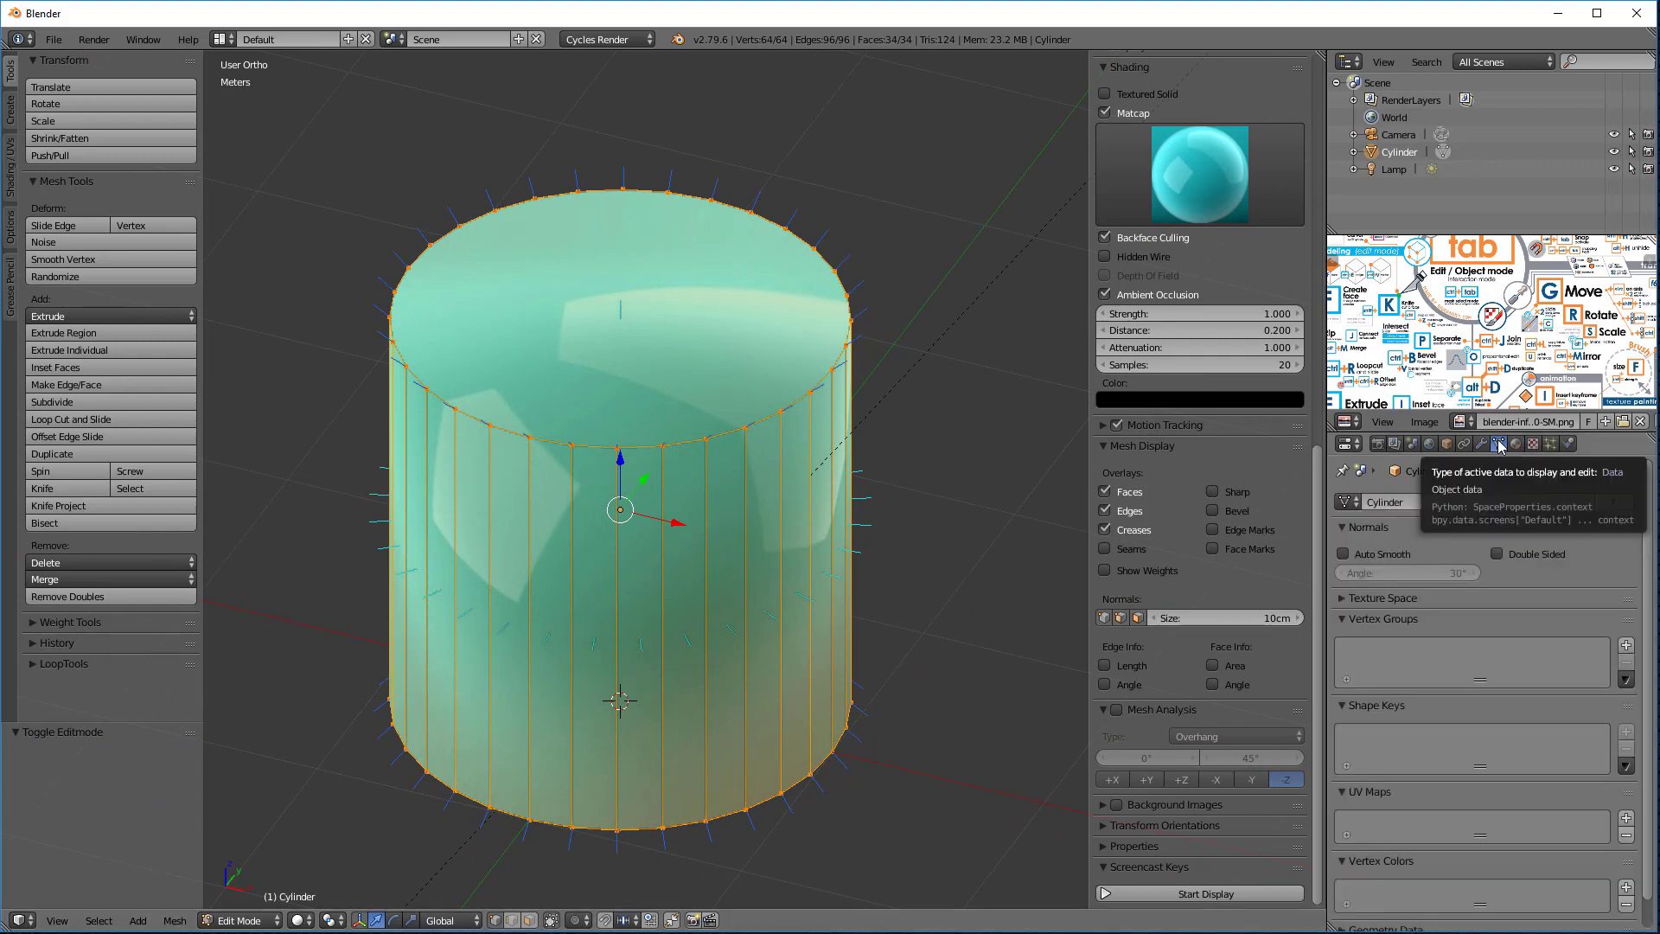
click(1342, 554)
mouse_move(974, 579)
middle_down()
mouse_move(974, 488)
mouse_move(961, 563)
middle_up()
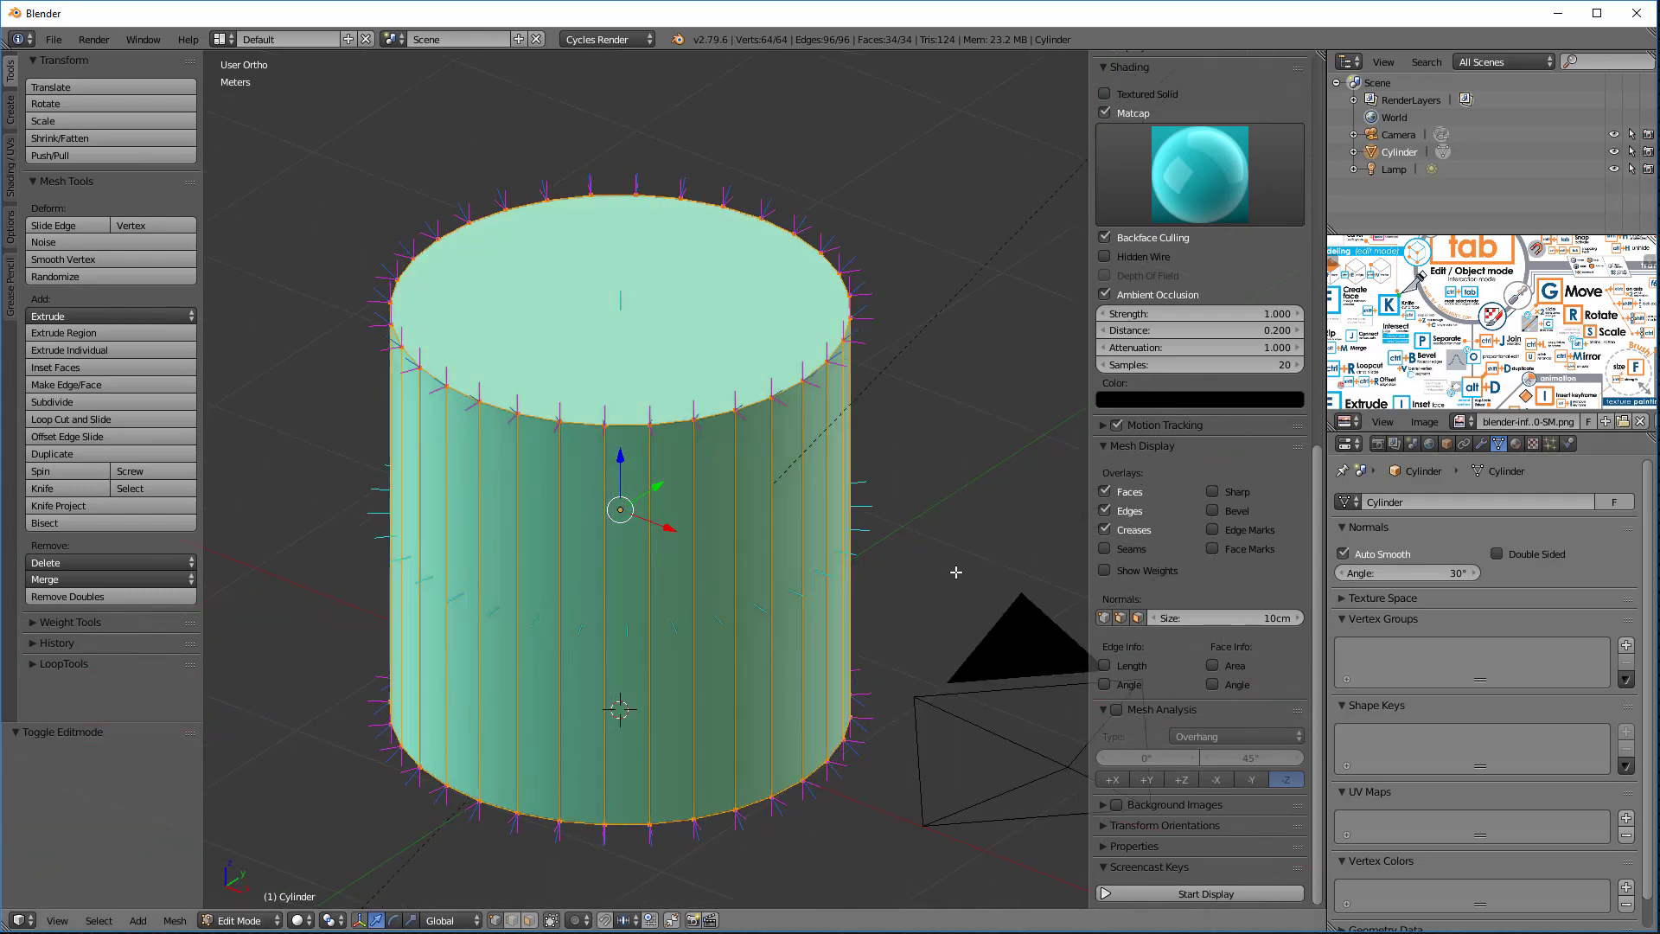
middle_drag(955, 572, 967, 563)
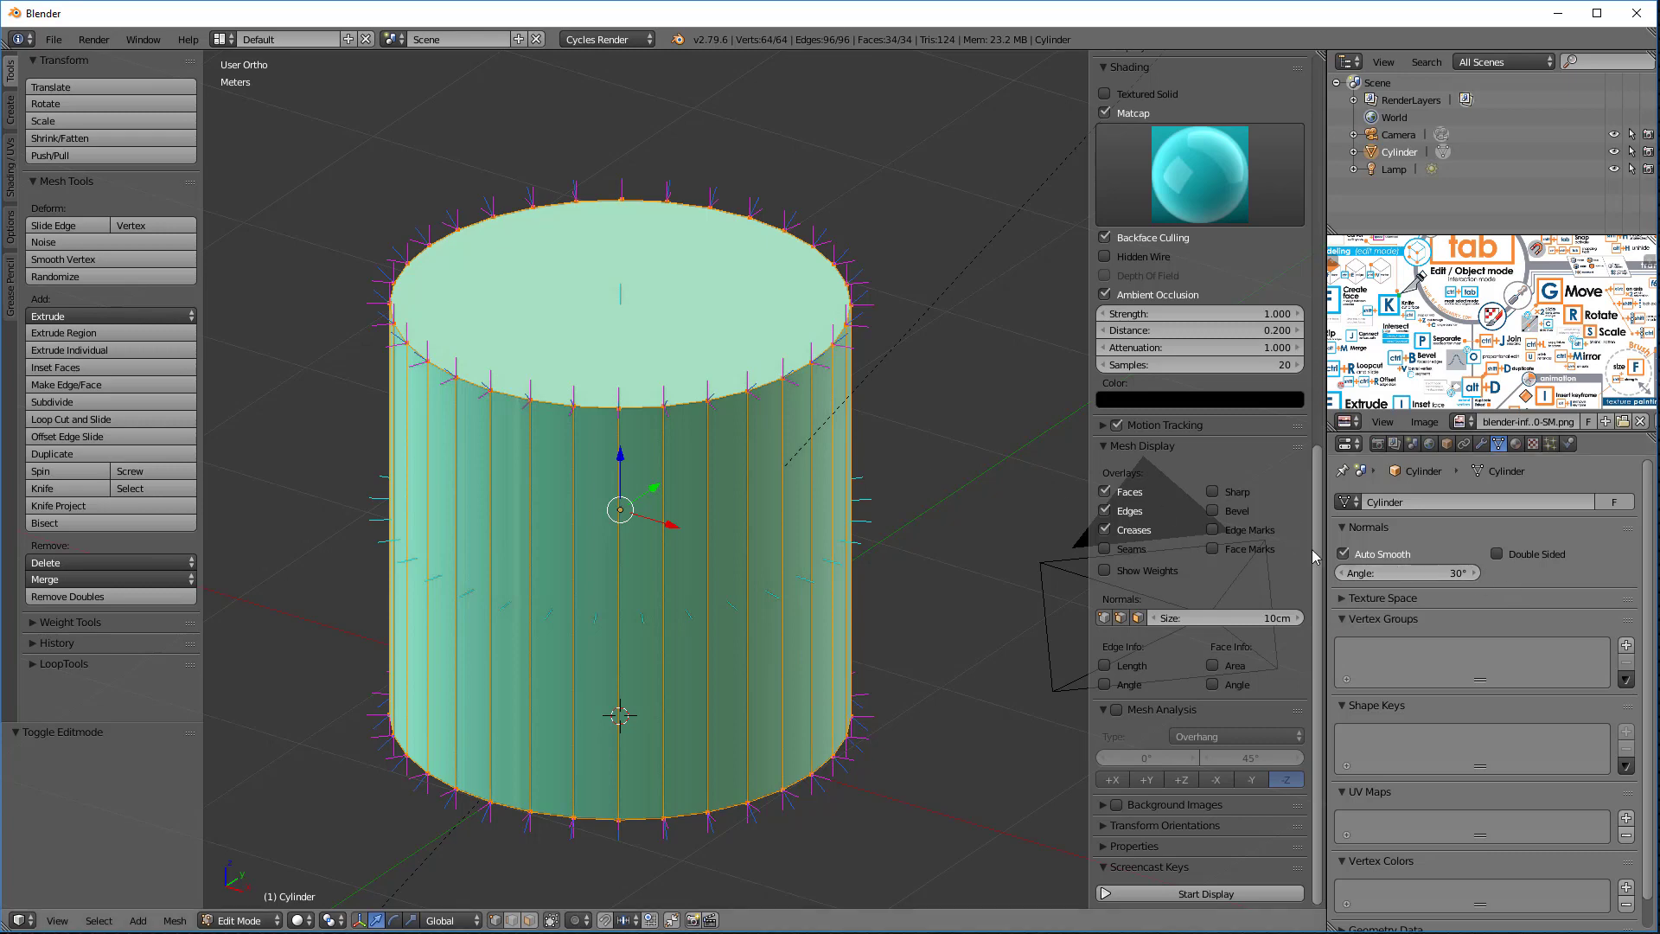
drag(1435, 573, 1452, 573)
middle_drag(827, 402, 712, 265)
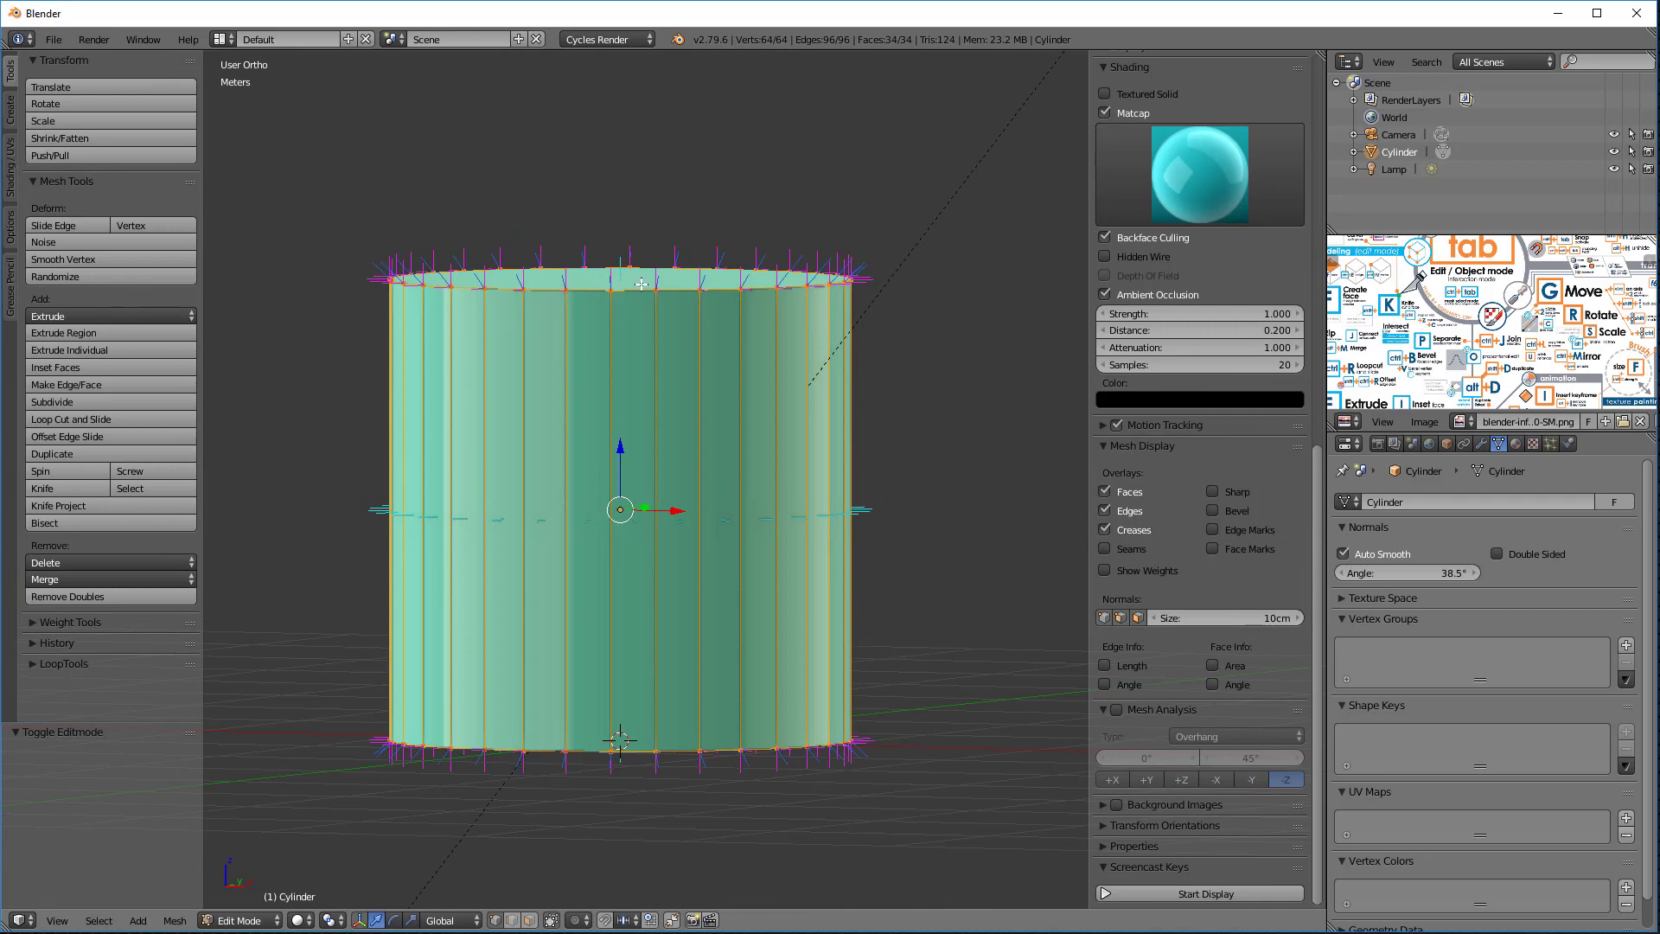
middle_drag(791, 472, 791, 534)
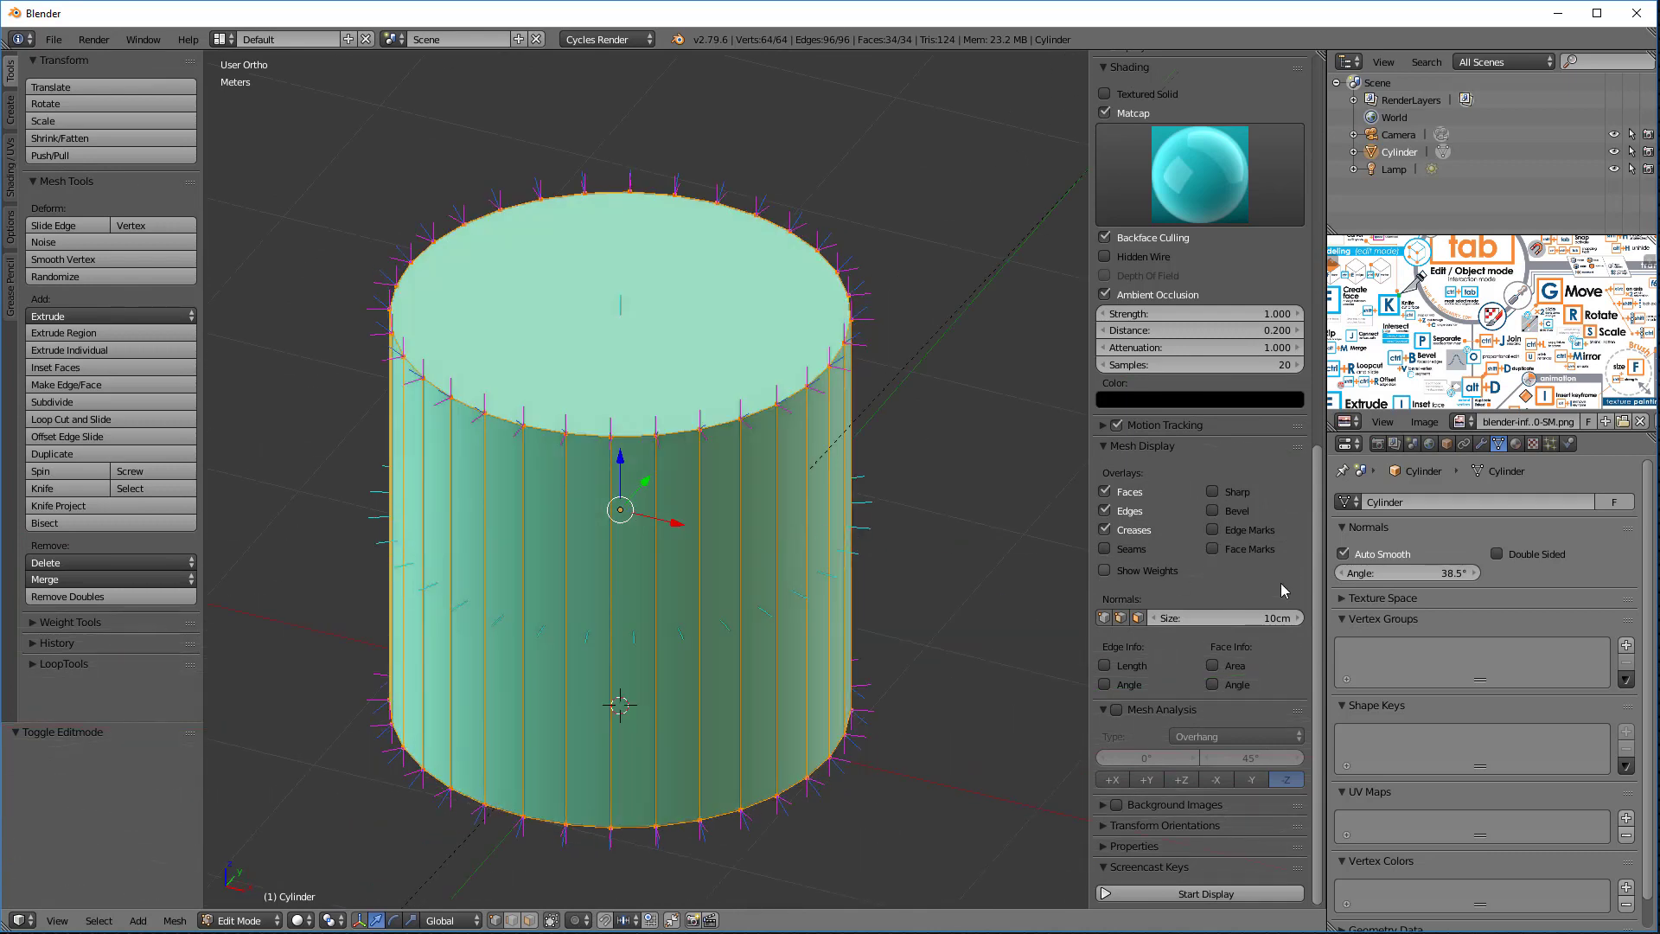
drag(1348, 573, 1448, 573)
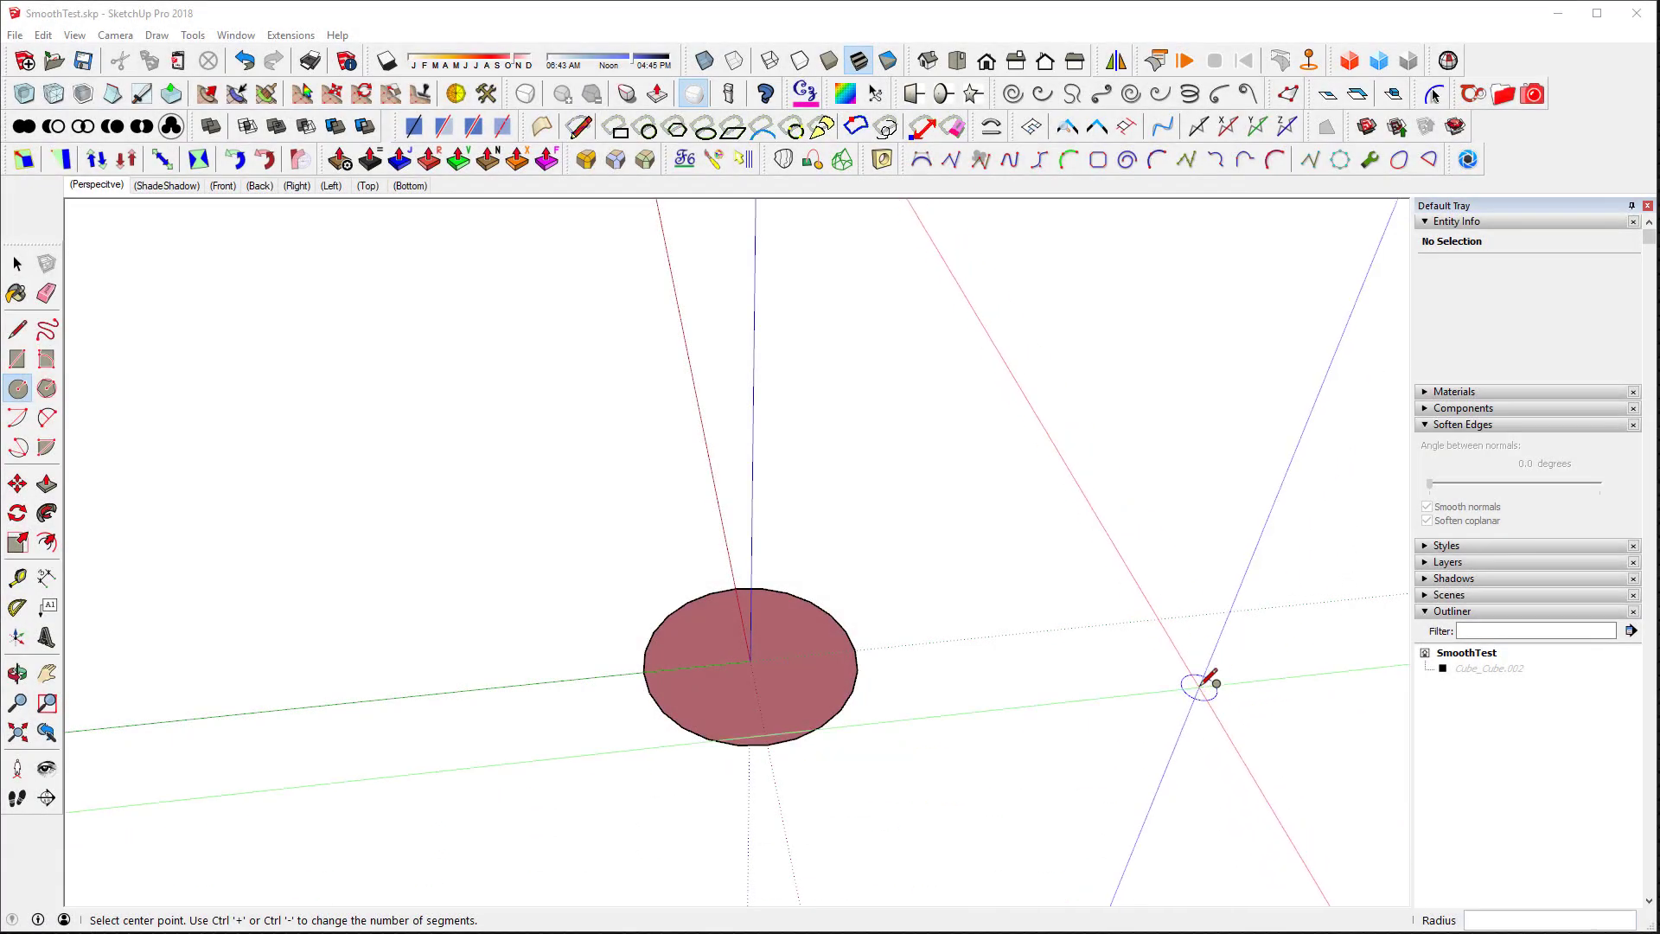
Step: Push/pull the circle face up into a cylinder about 3.24 feet tall
key(space)
middle_drag(778, 536, 785, 689)
click(793, 691)
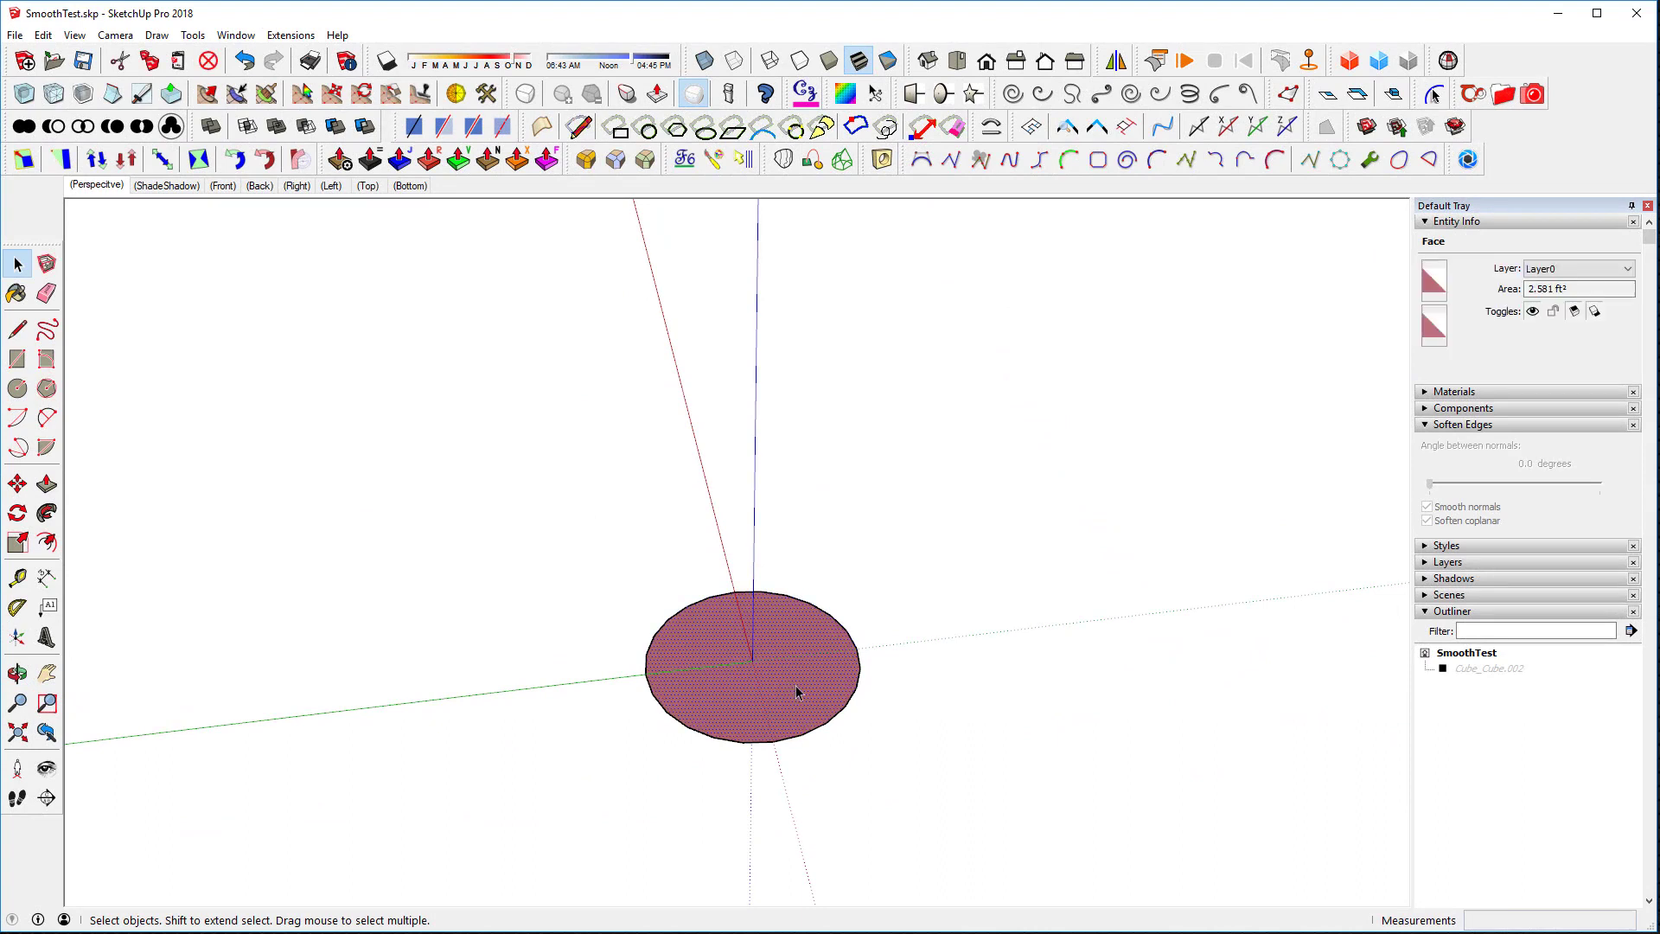
key(p)
drag(796, 661, 812, 483)
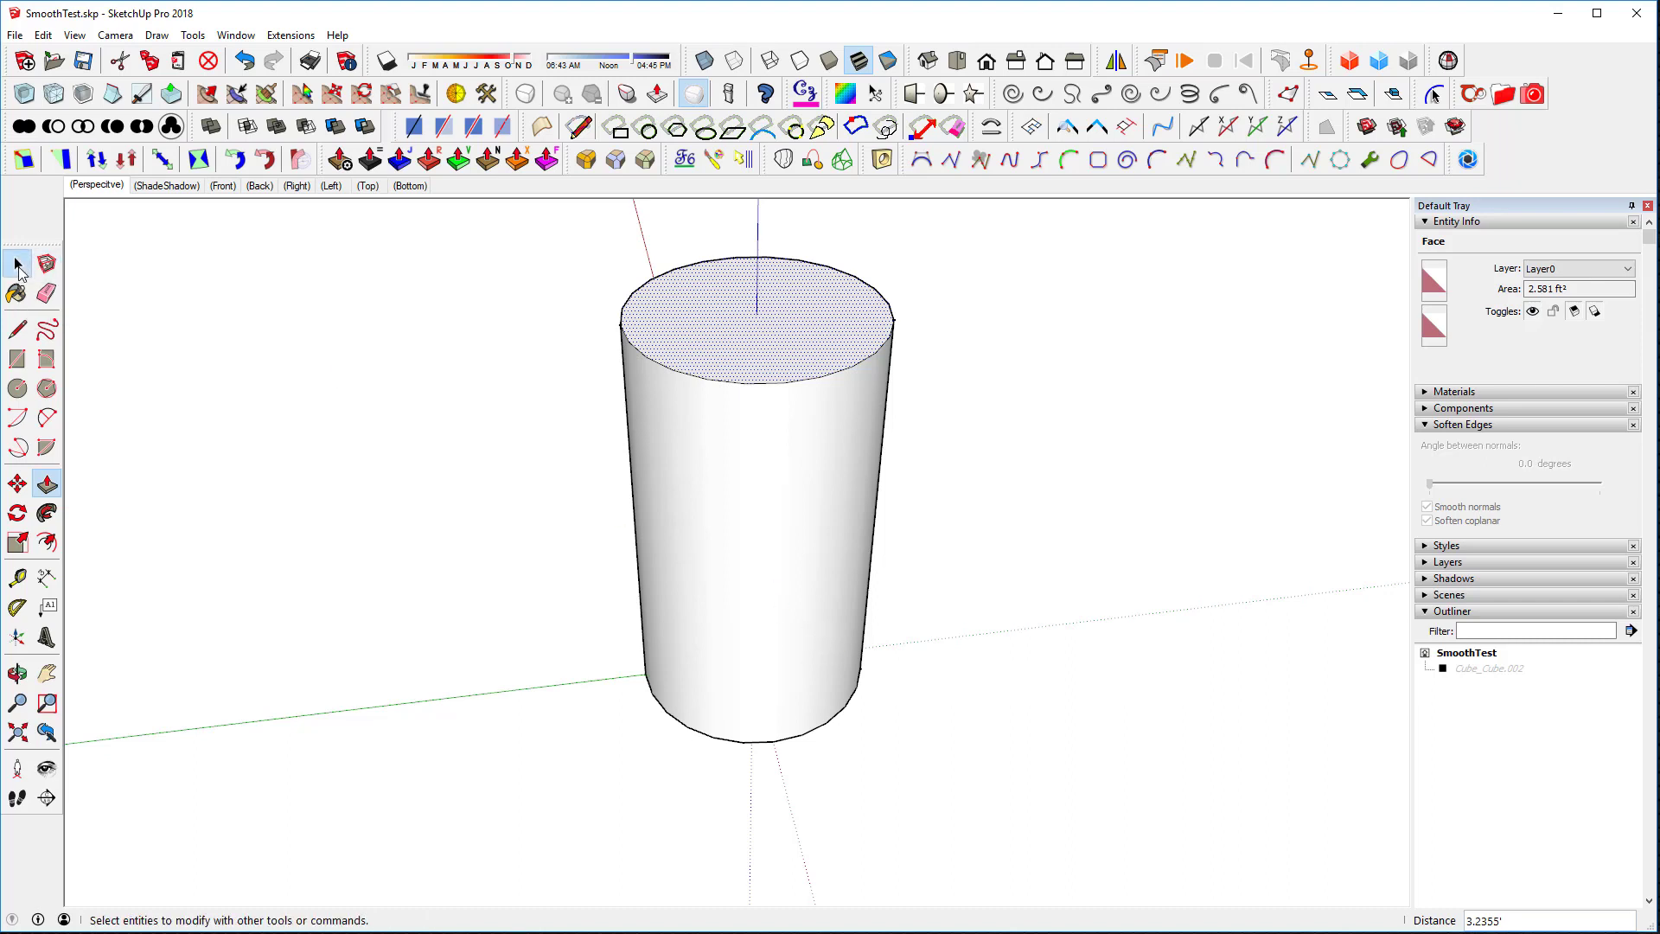
Step: Select the cylinder's top edge, then select the whole cylinder
click(18, 264)
click(832, 378)
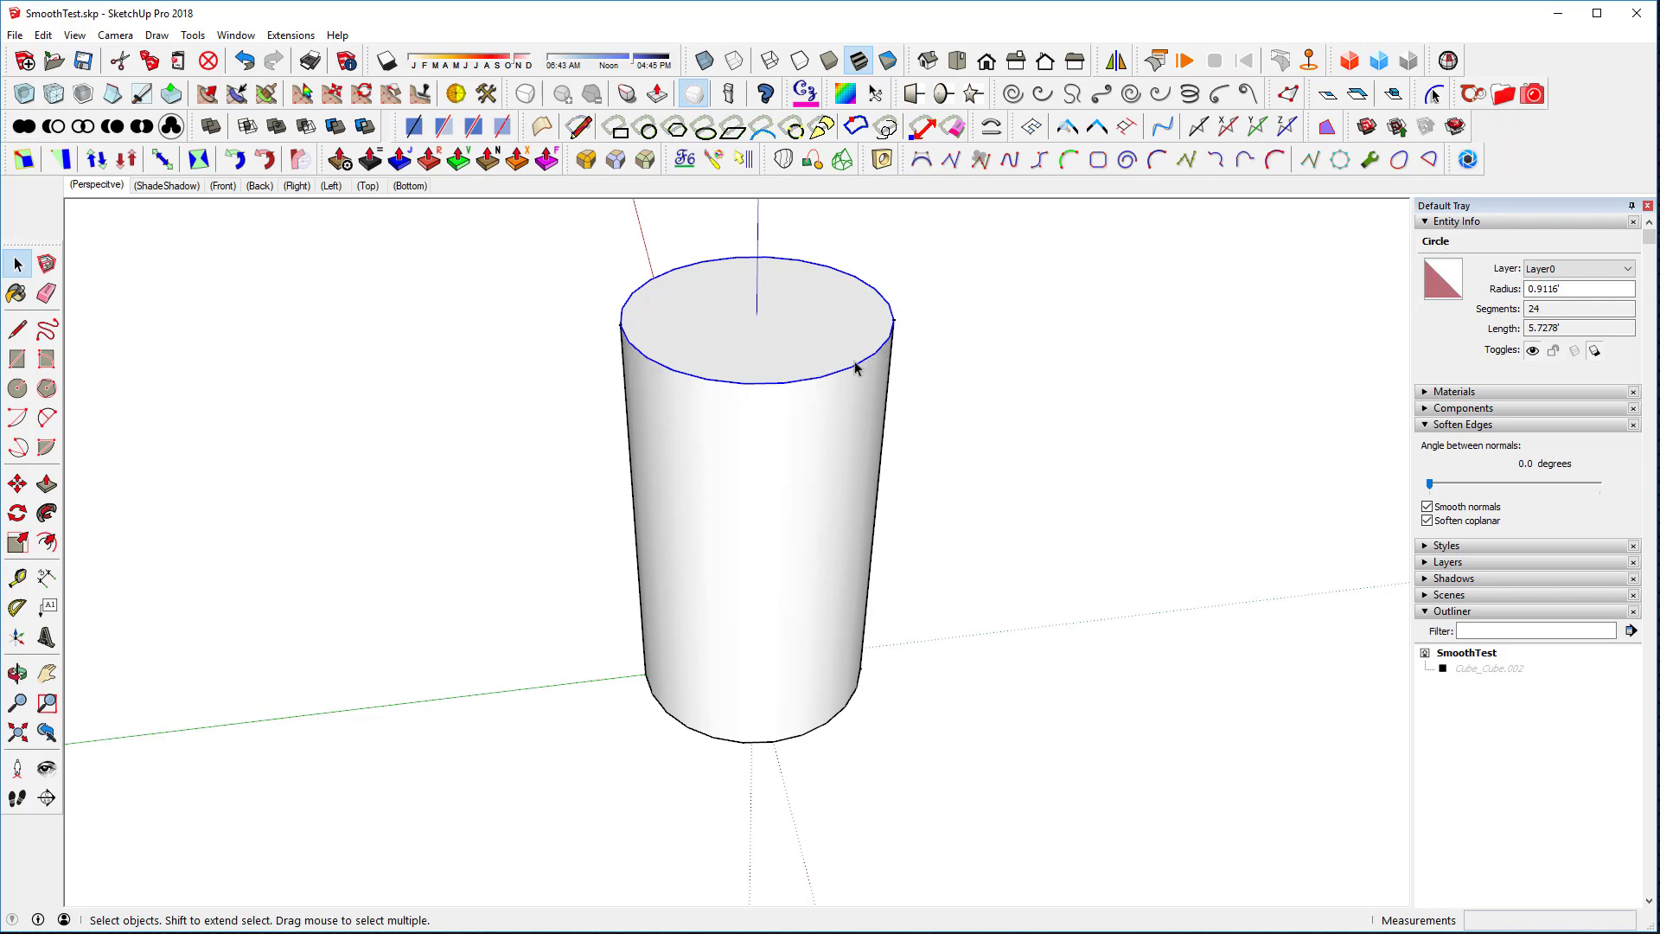
triple_click(774, 438)
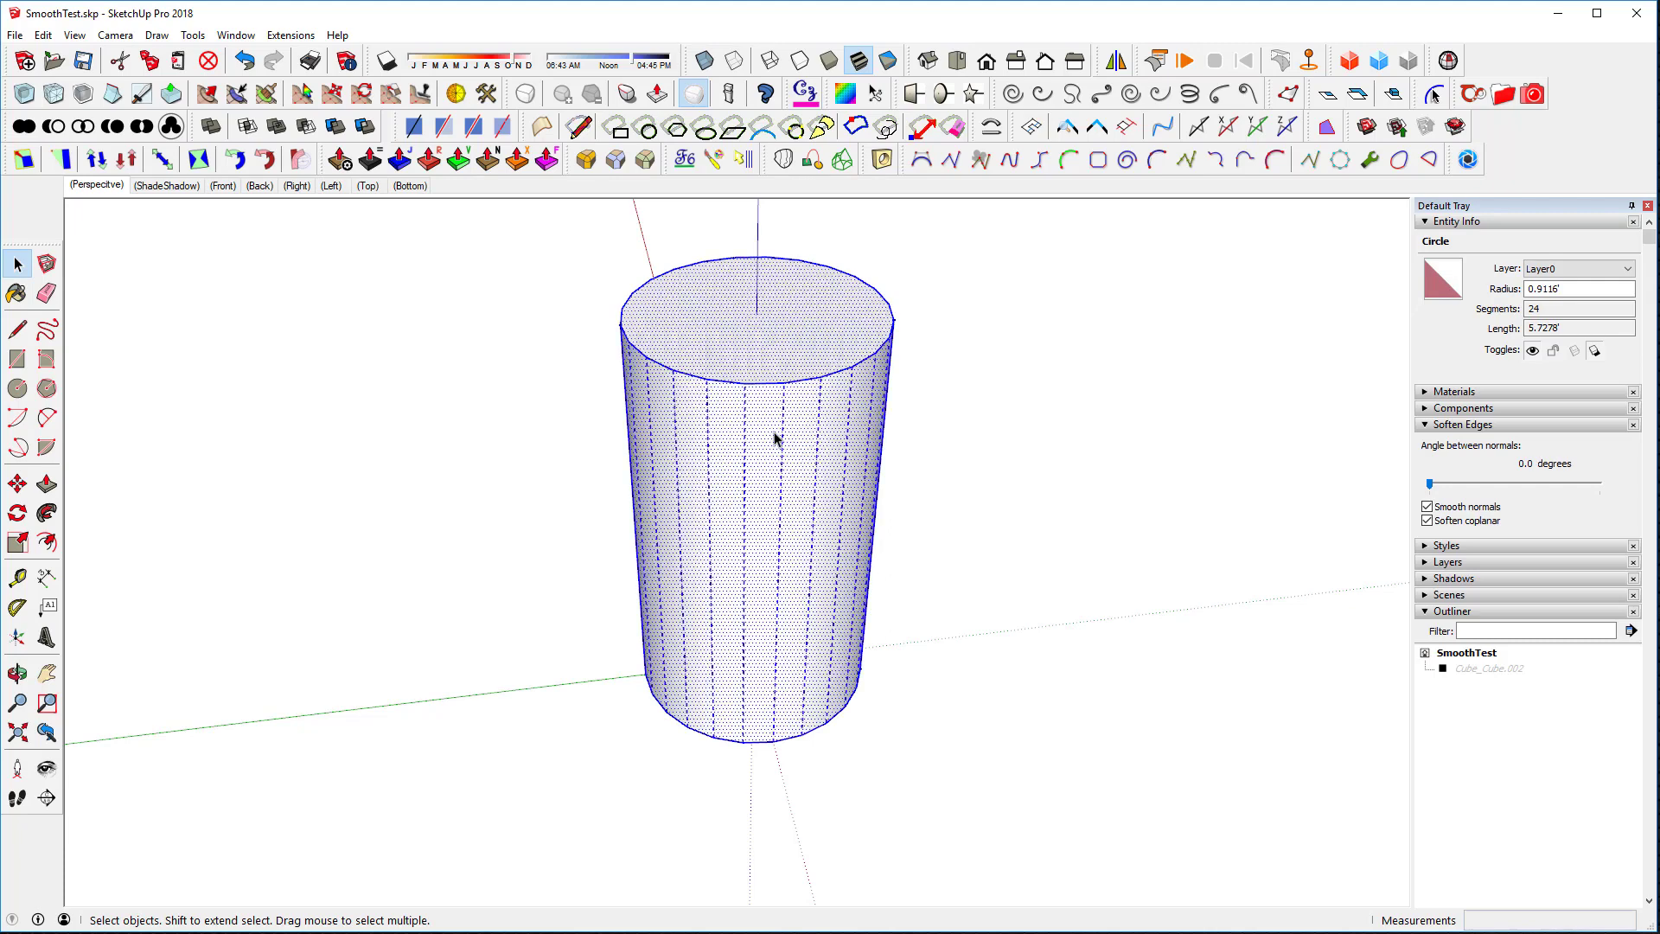
Step: Remove softening from the cylinder's edges, then reselect the entire cylinder
click(1429, 485)
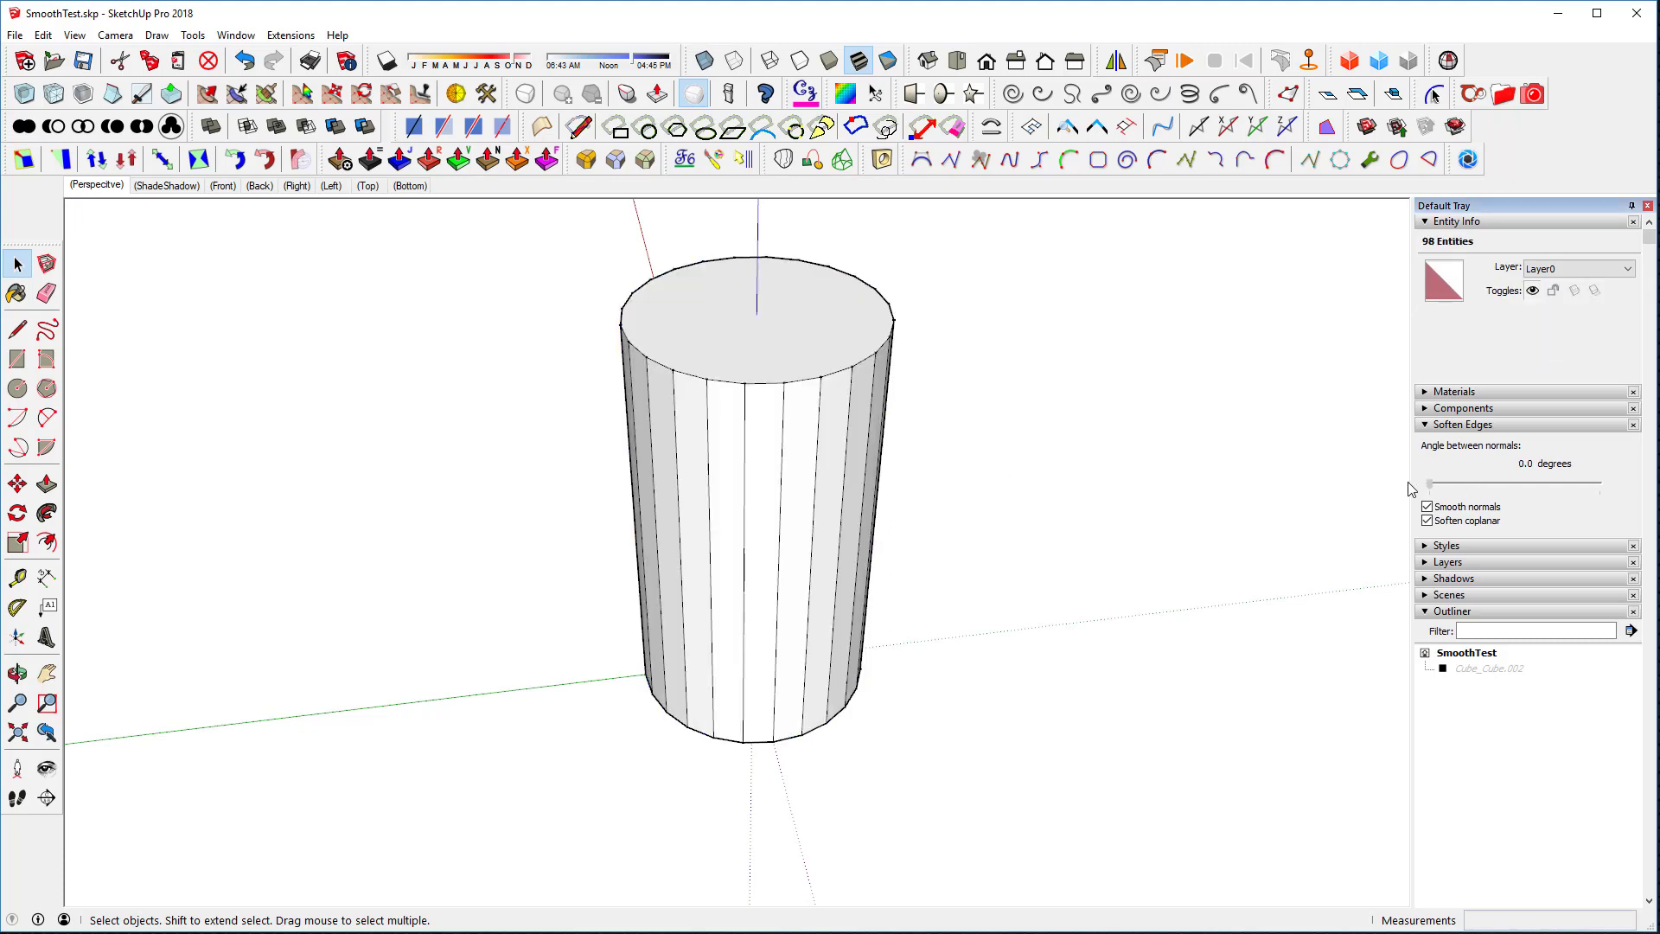
middle_drag(726, 429, 761, 396)
click(1048, 415)
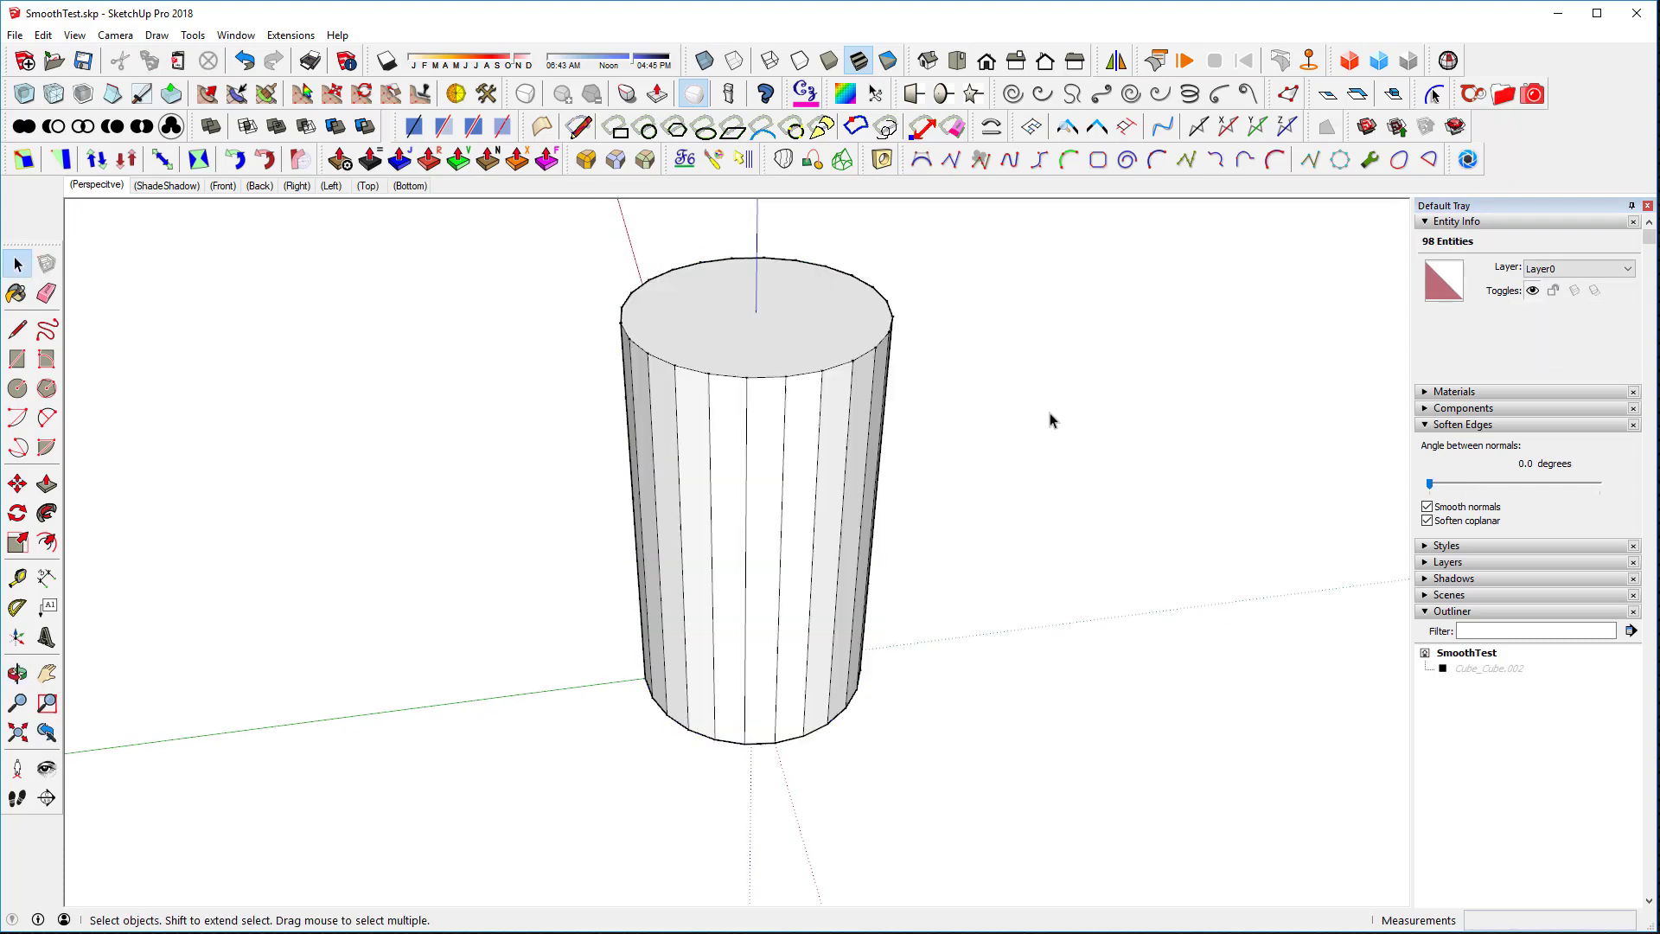
middle_drag(769, 515, 715, 496)
click(775, 478)
triple_click(775, 477)
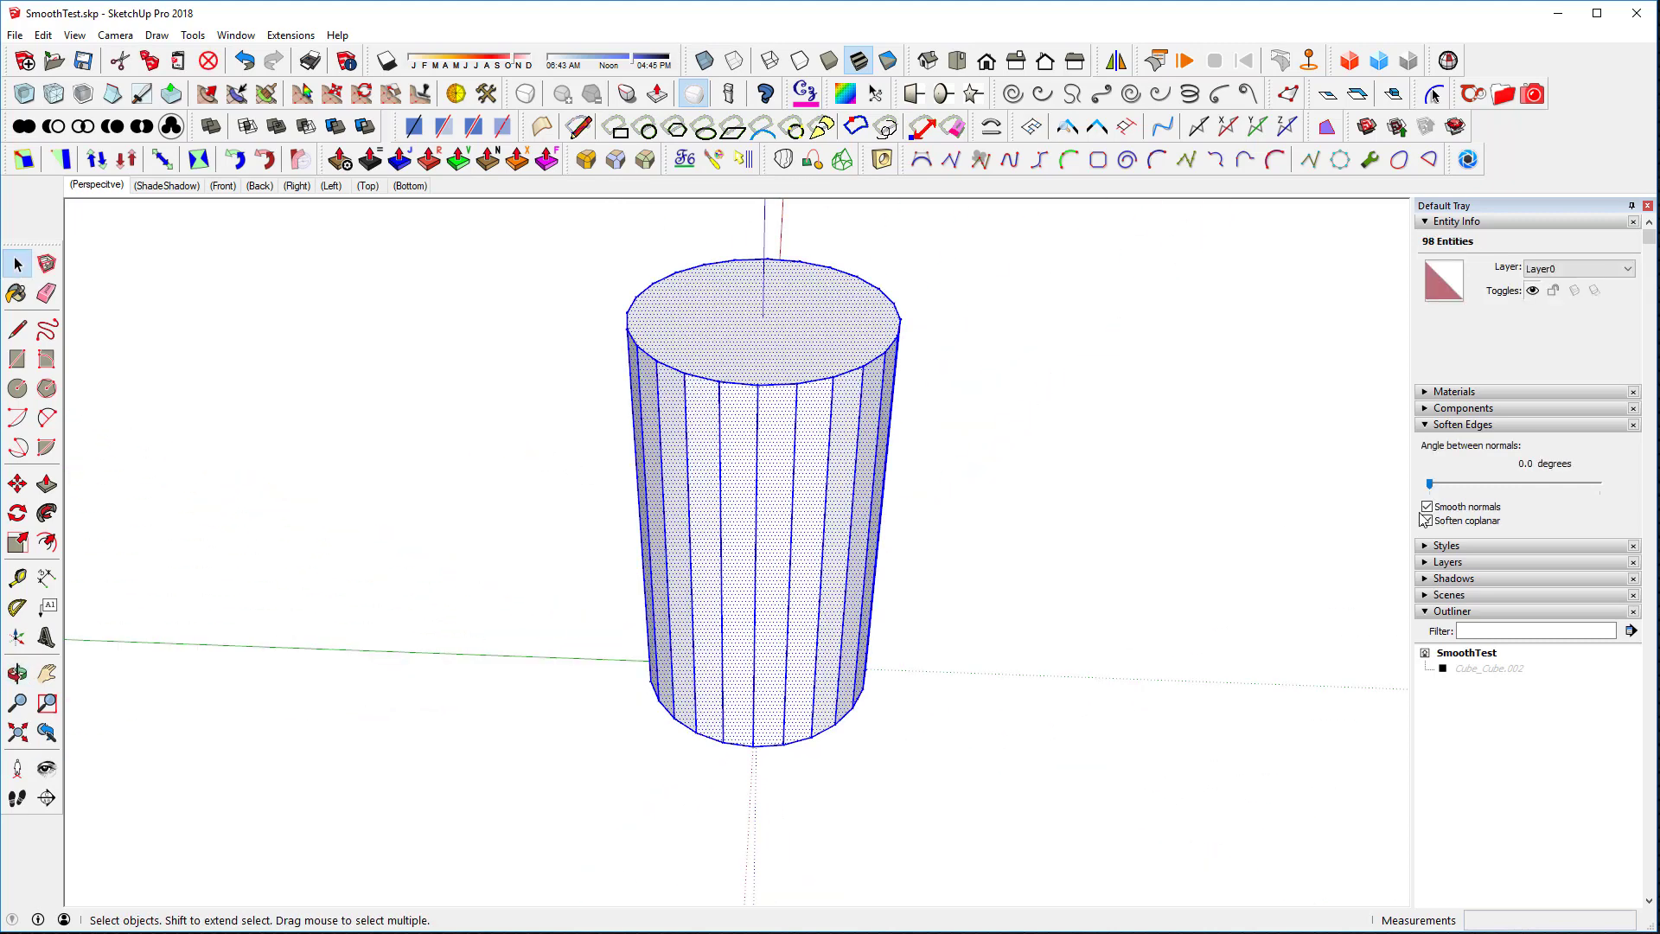
Step: Soften the side edges at 67.6°, then 40.2°, and delete the cylinder
click(1429, 485)
drag(1430, 487, 1521, 494)
middle_drag(894, 489, 822, 484)
drag(1518, 484, 1467, 484)
middle_drag(765, 551, 717, 543)
key(Delete)
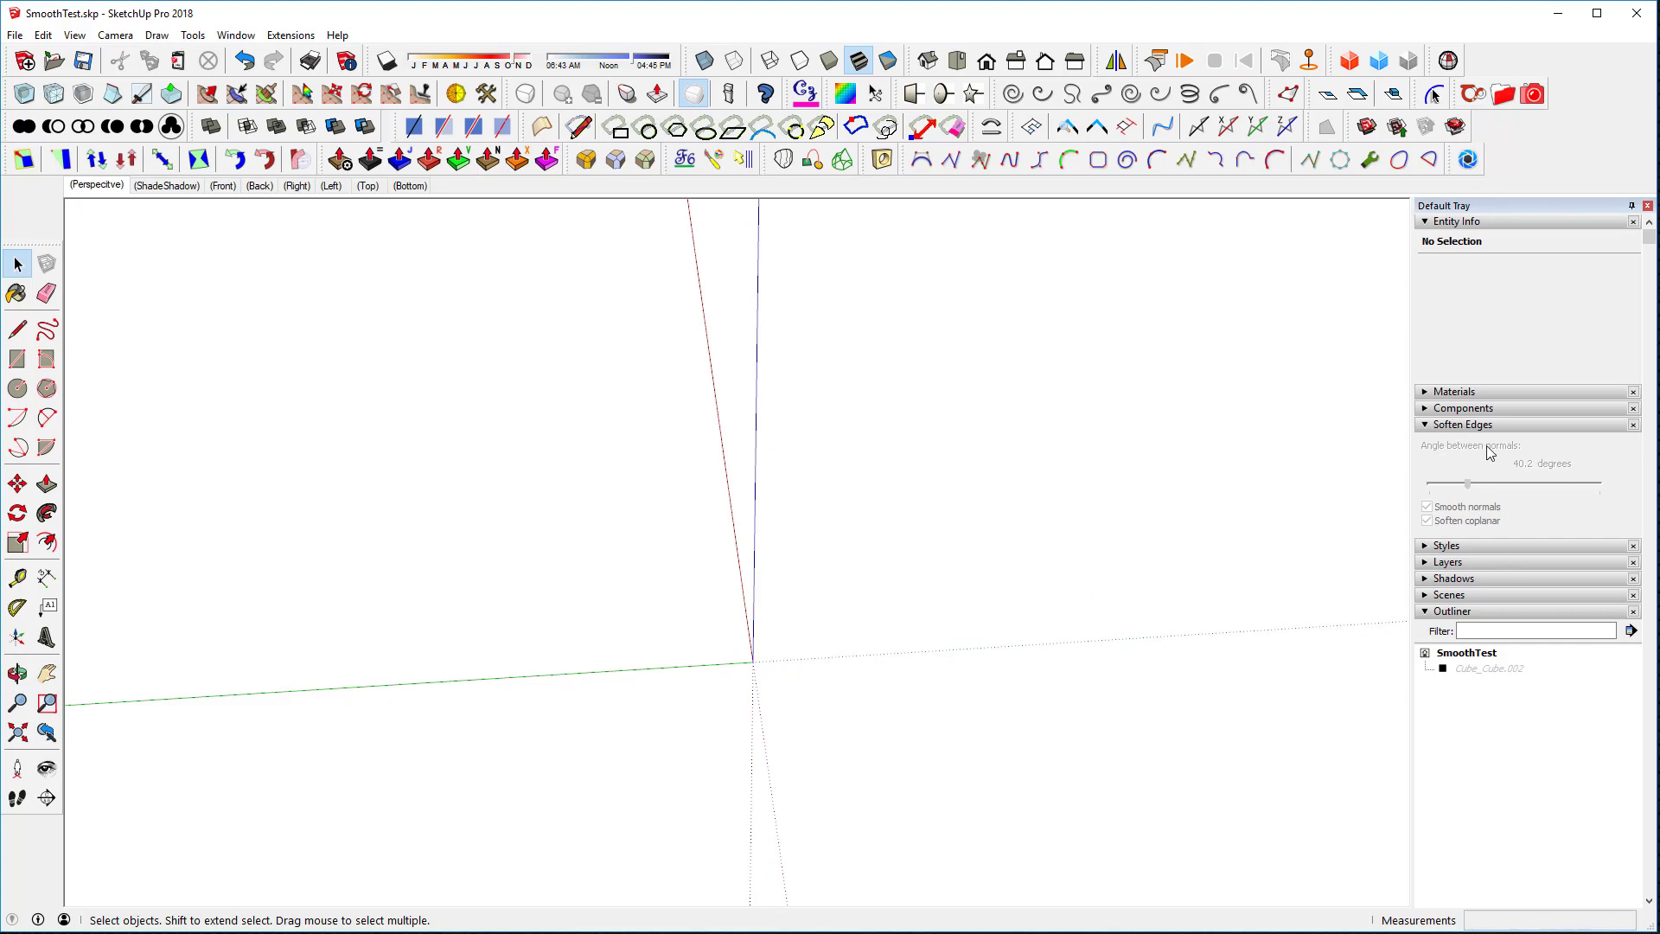
Step: Restore the bent surface group with Ctrl+Z and set its soften angle to 12.8°
key(ctrl+z)
middle_drag(734, 593, 796, 360)
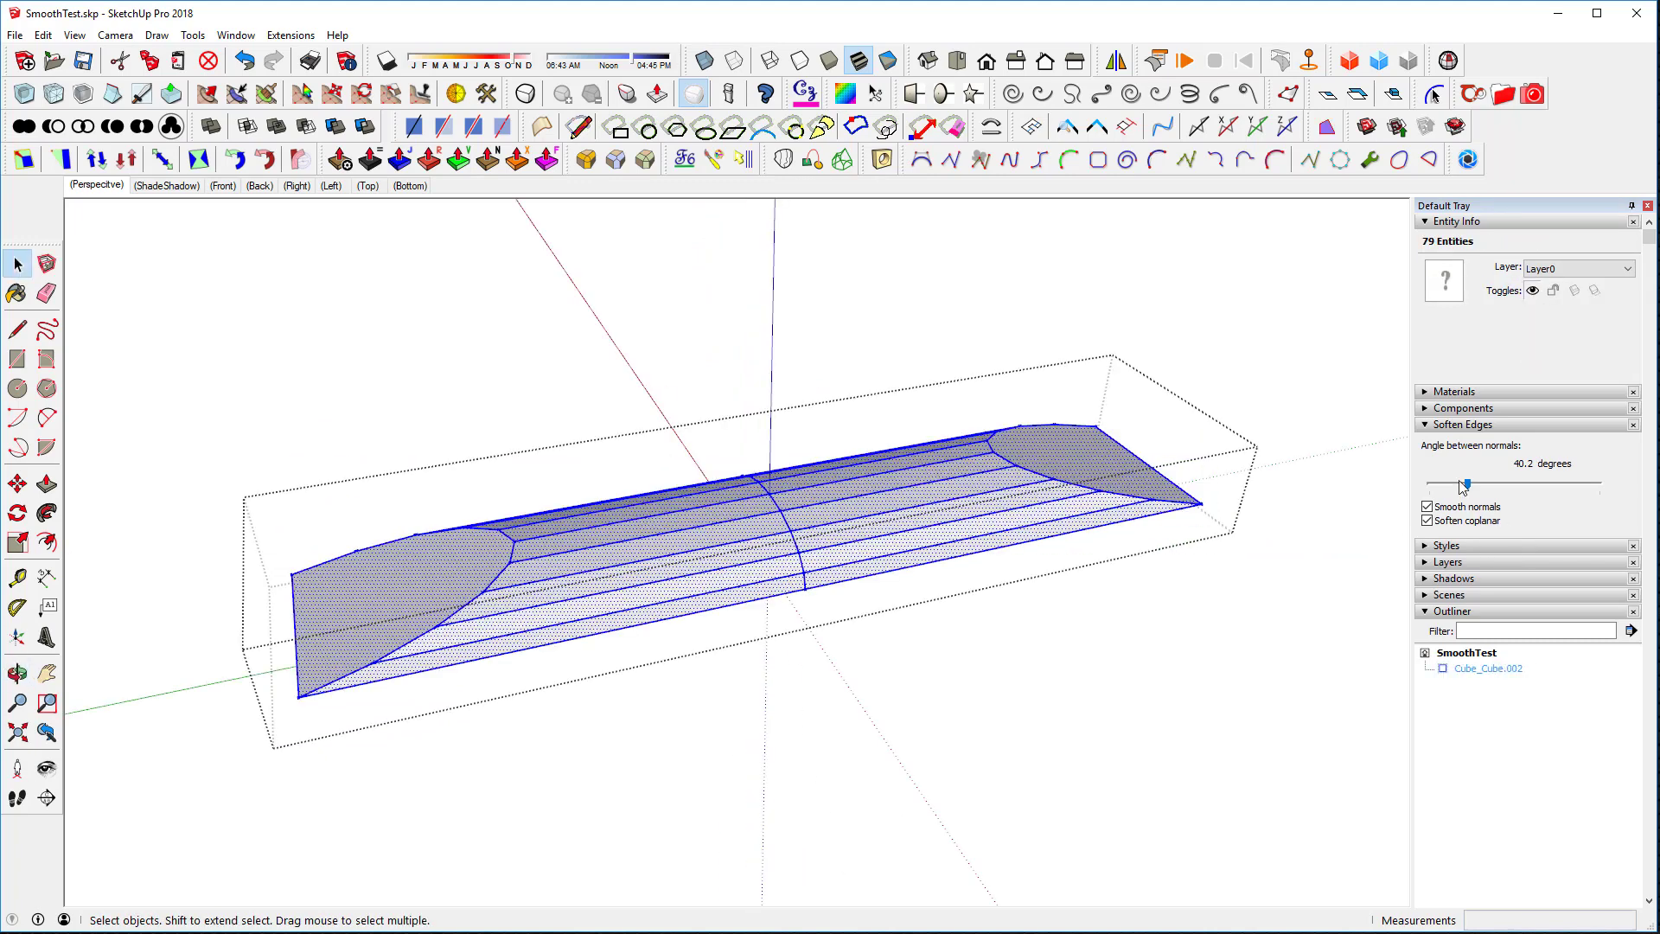
click(1470, 485)
drag(1475, 488, 1449, 490)
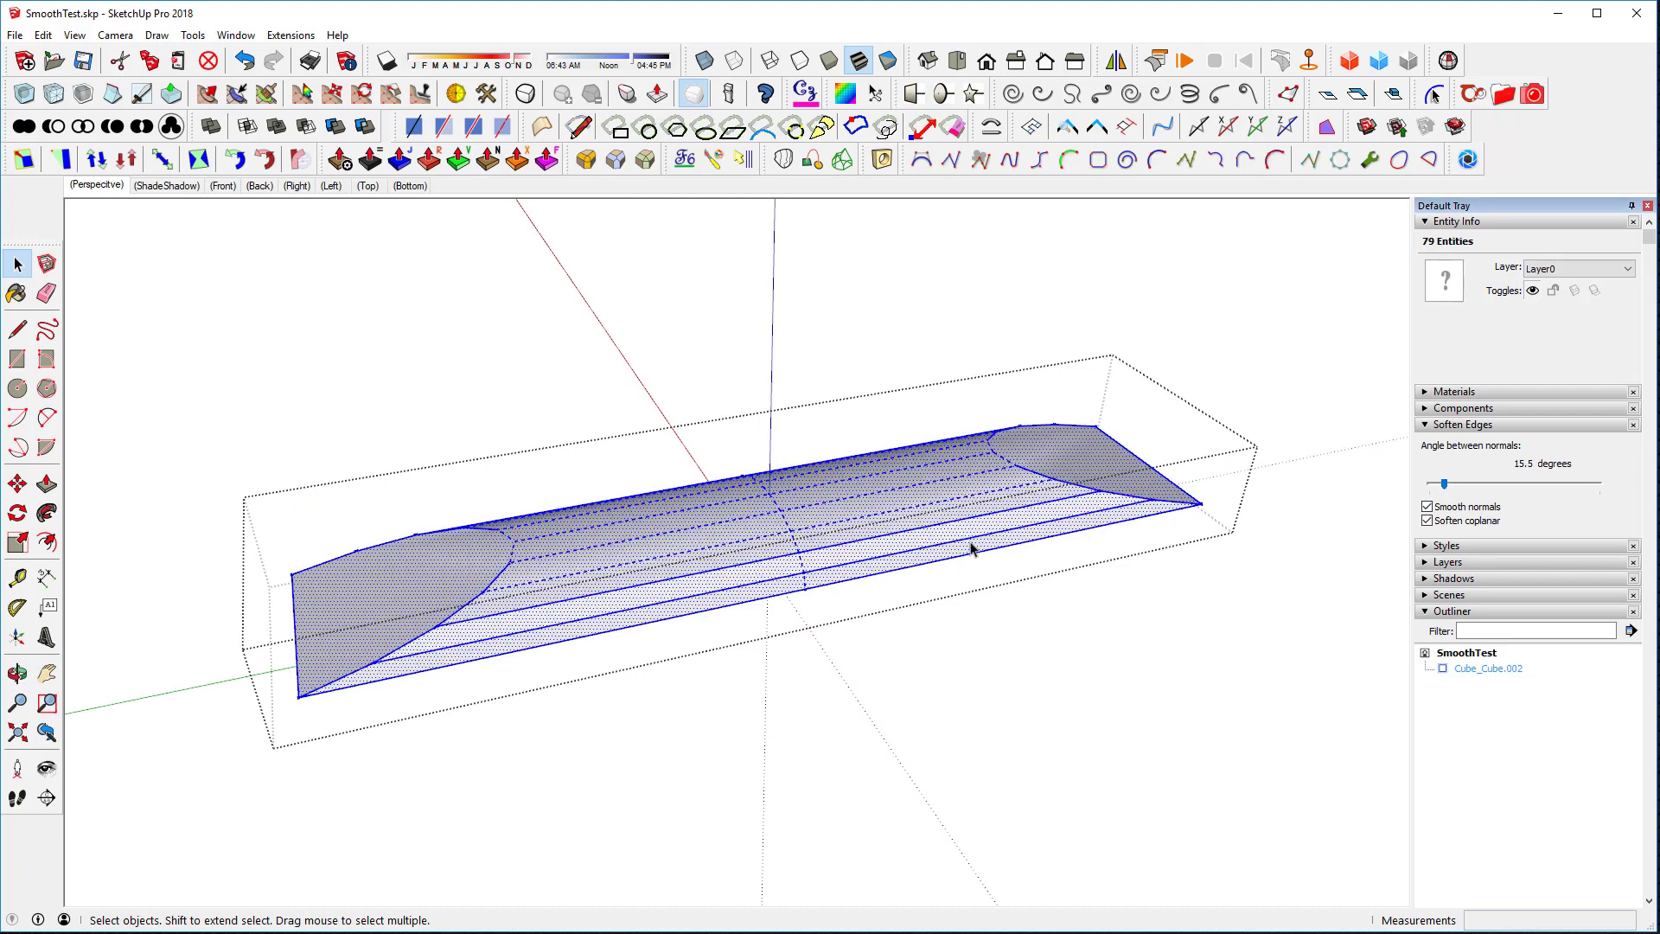
Step: Orbit around the bent surface from several angles and select the whole model
click(998, 574)
middle_drag(998, 573, 852, 499)
middle_drag(733, 650, 1026, 465)
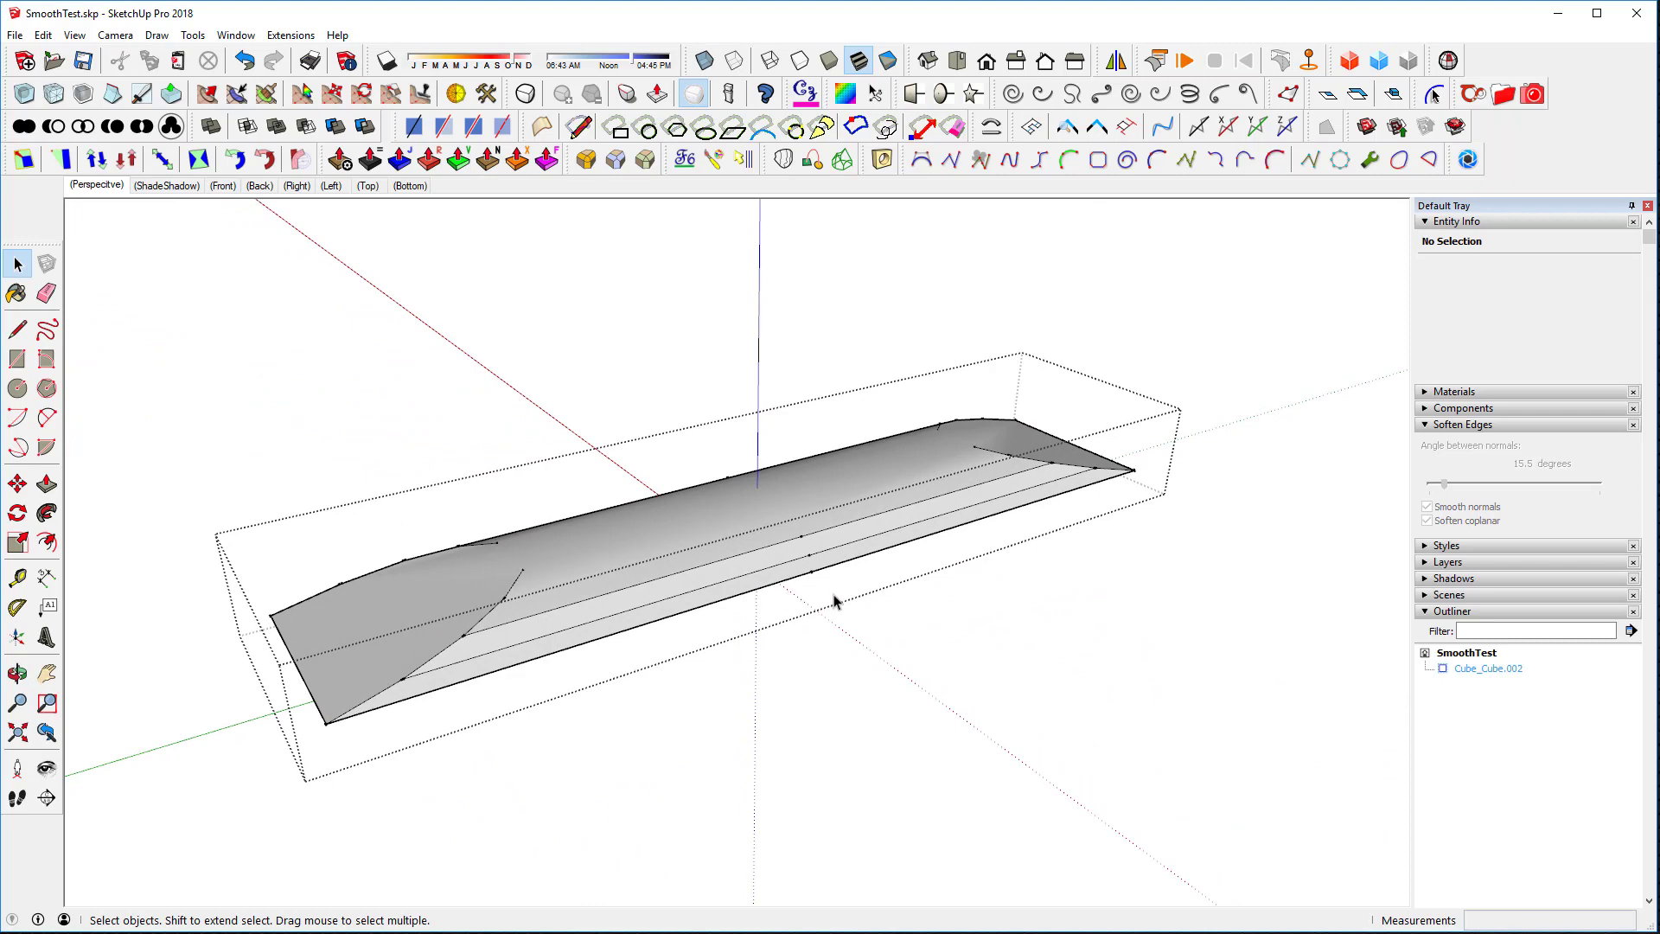
middle_drag(954, 484, 843, 551)
triple_click(1052, 475)
middle_drag(1052, 474, 1367, 537)
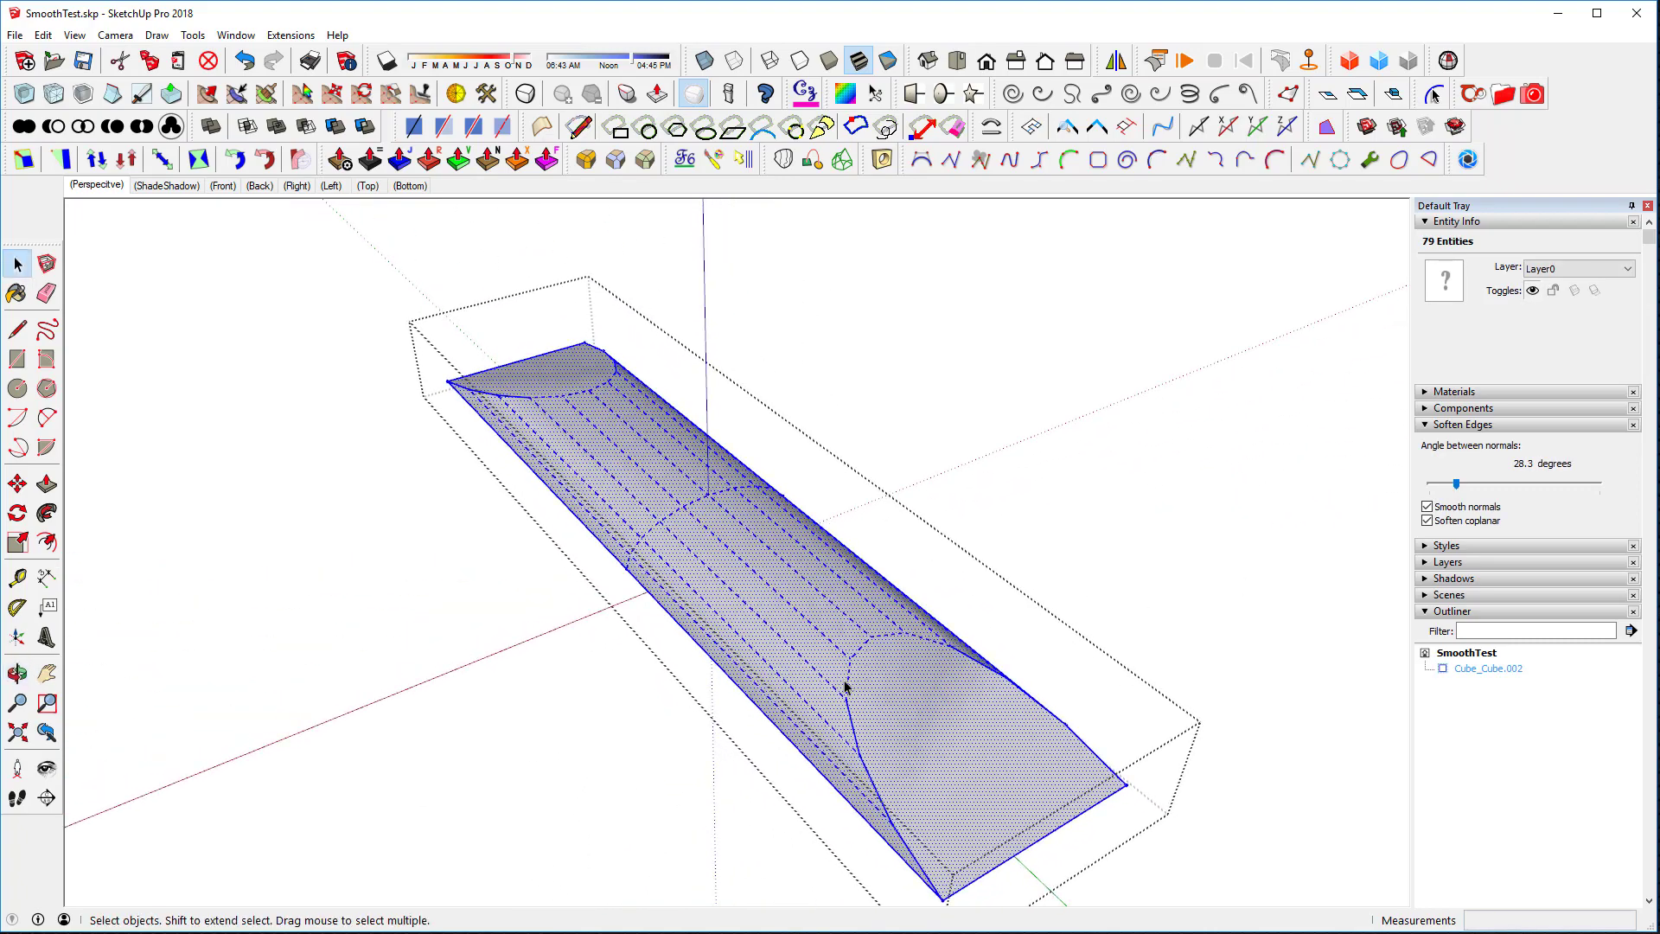
Step: Soften the short curved edges at both ends of the bent surface with the Eraser
key(e)
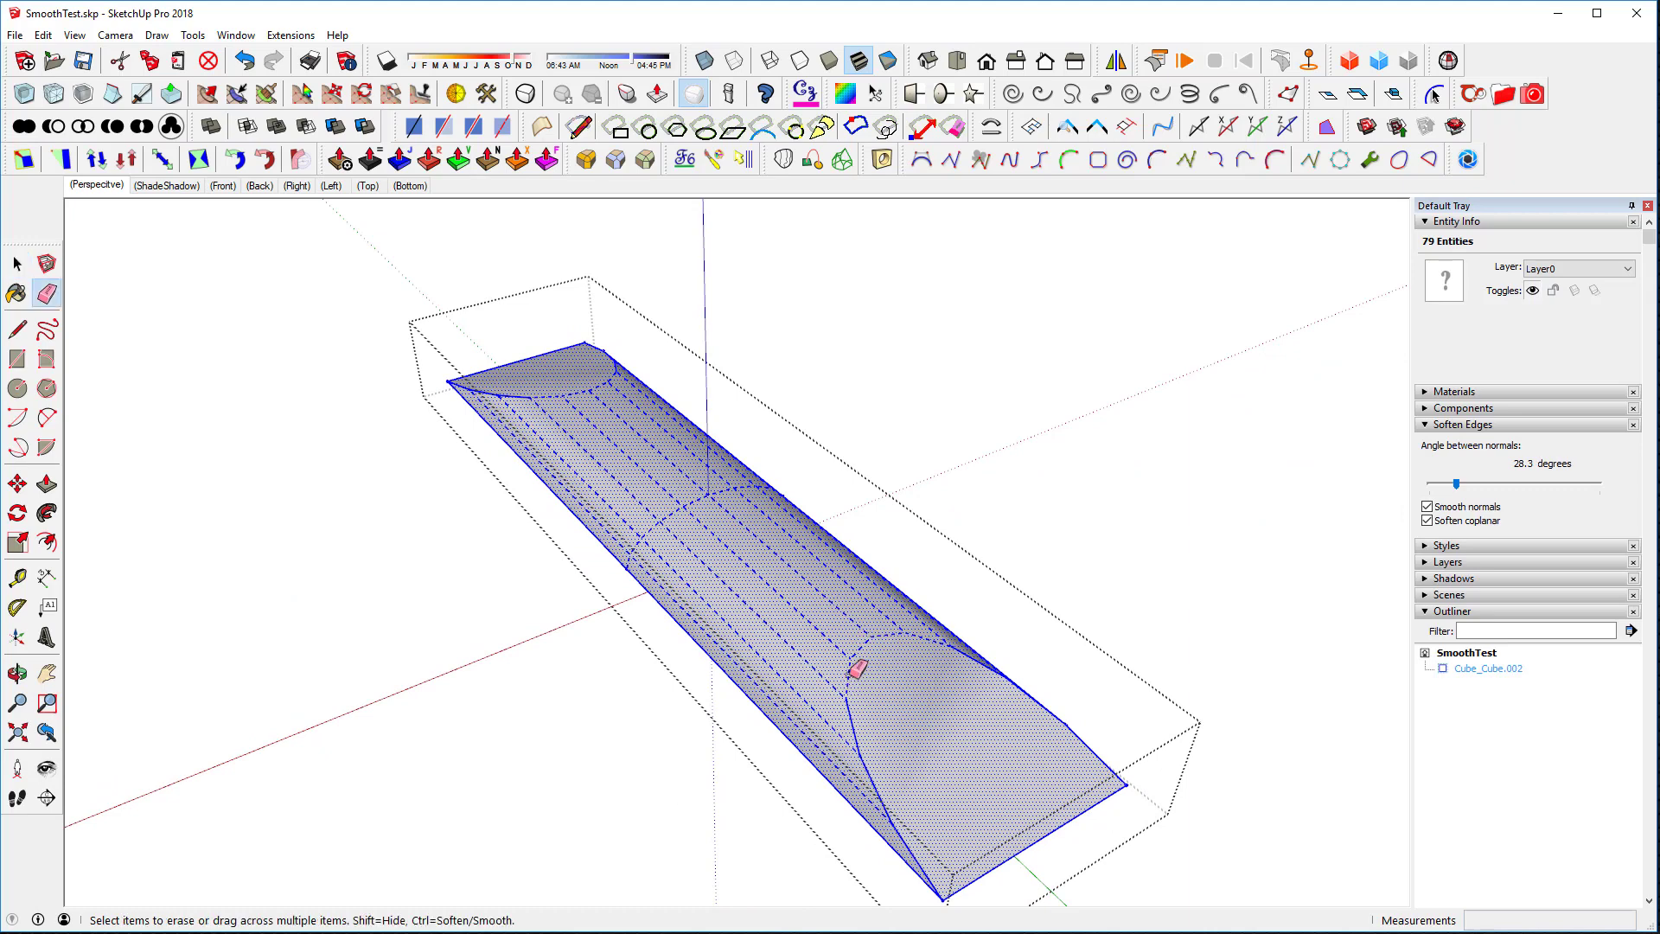
mouse_move(856, 665)
mouse_down()
mouse_move(914, 632)
mouse_move(957, 661)
mouse_move(846, 671)
mouse_up()
middle_drag(846, 671, 1297, 692)
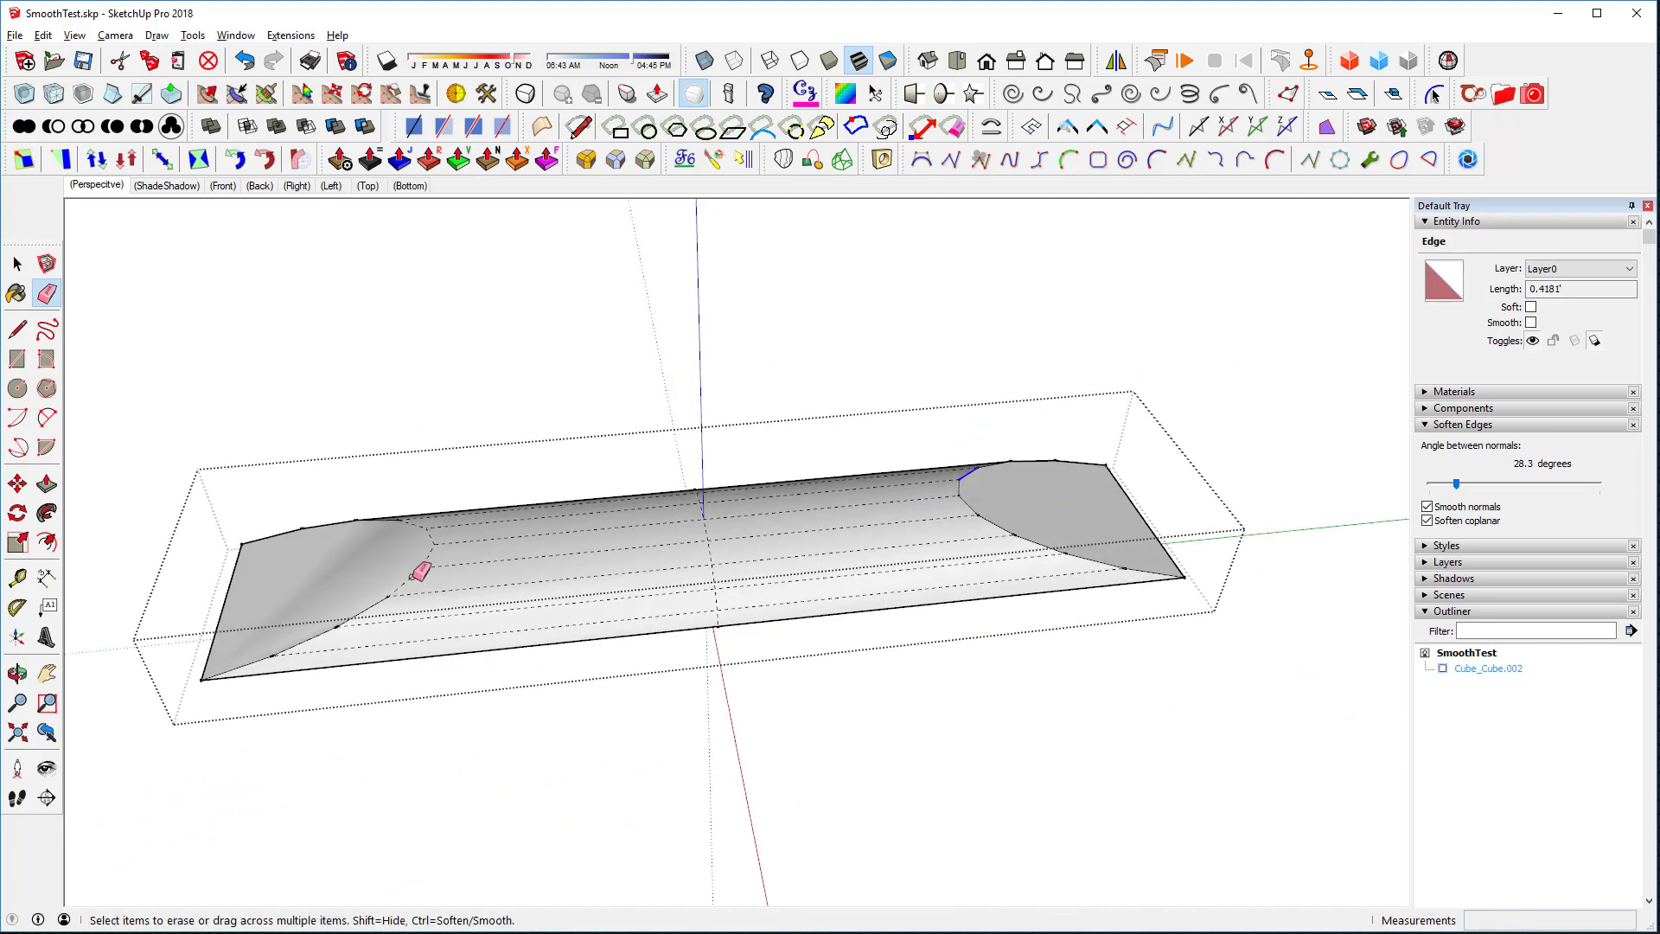
drag(418, 573, 426, 519)
scroll(519, 579, down, 3)
mouse_move(599, 570)
middle_down()
mouse_move(615, 686)
mouse_move(633, 633)
middle_up()
Step: Select the entire connected bent strip and set its Soften Edges angle to 19.2°
key(space)
middle_drag(679, 685, 774, 652)
click(791, 510)
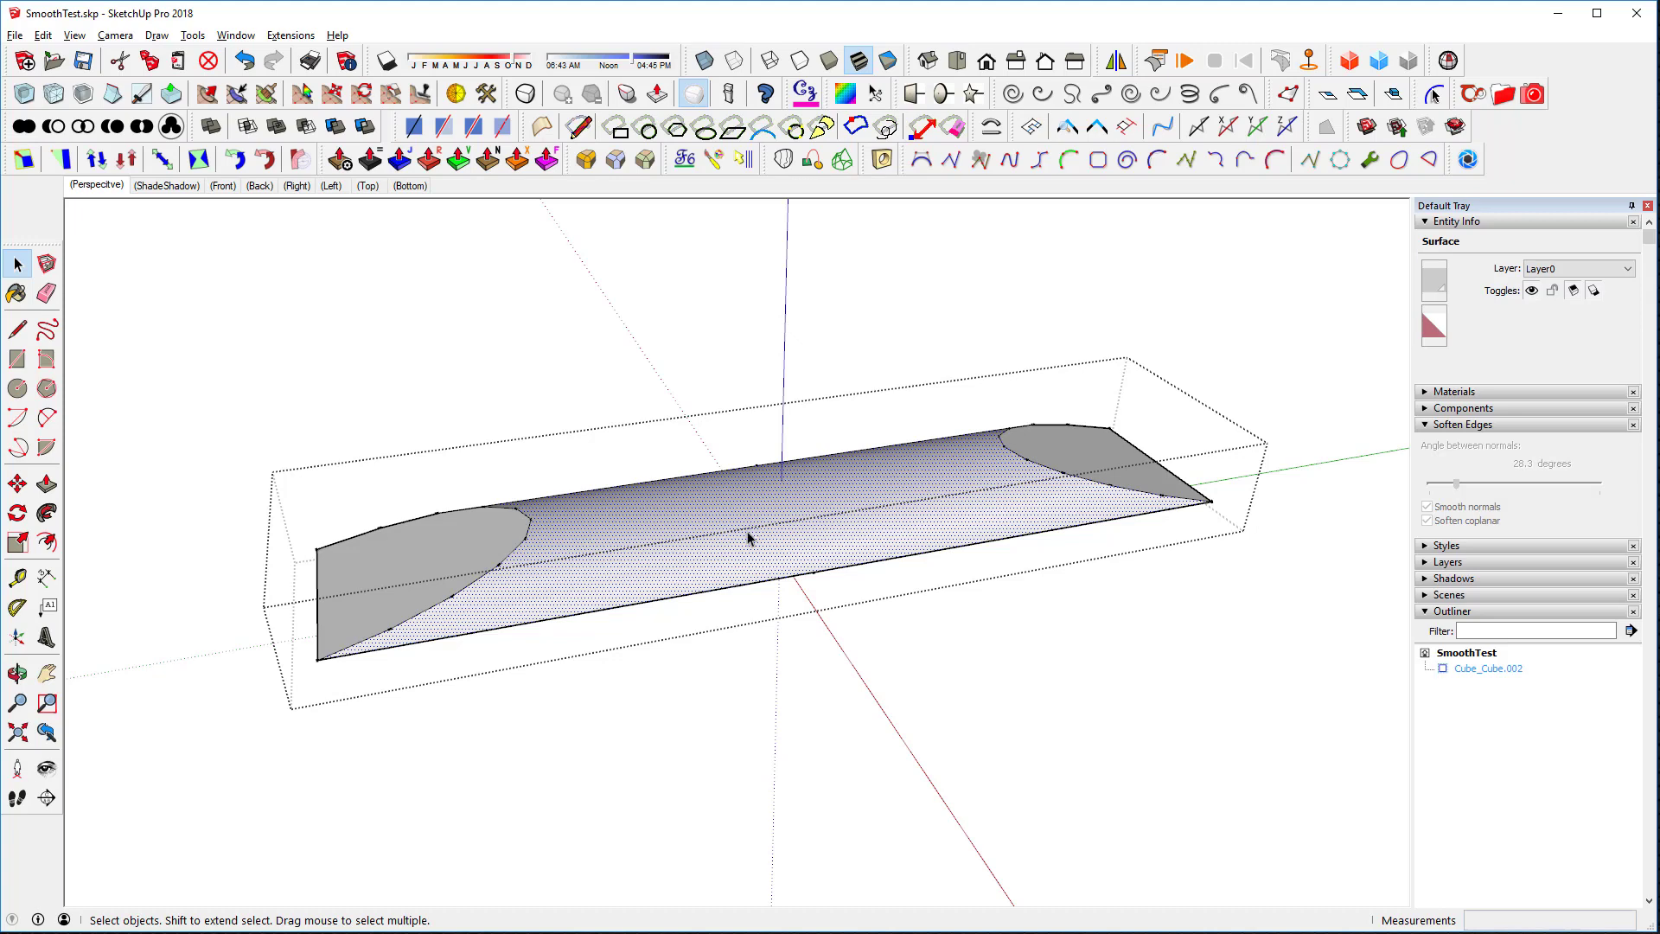
double_click(952, 495)
click(952, 495)
drag(1456, 484, 1448, 487)
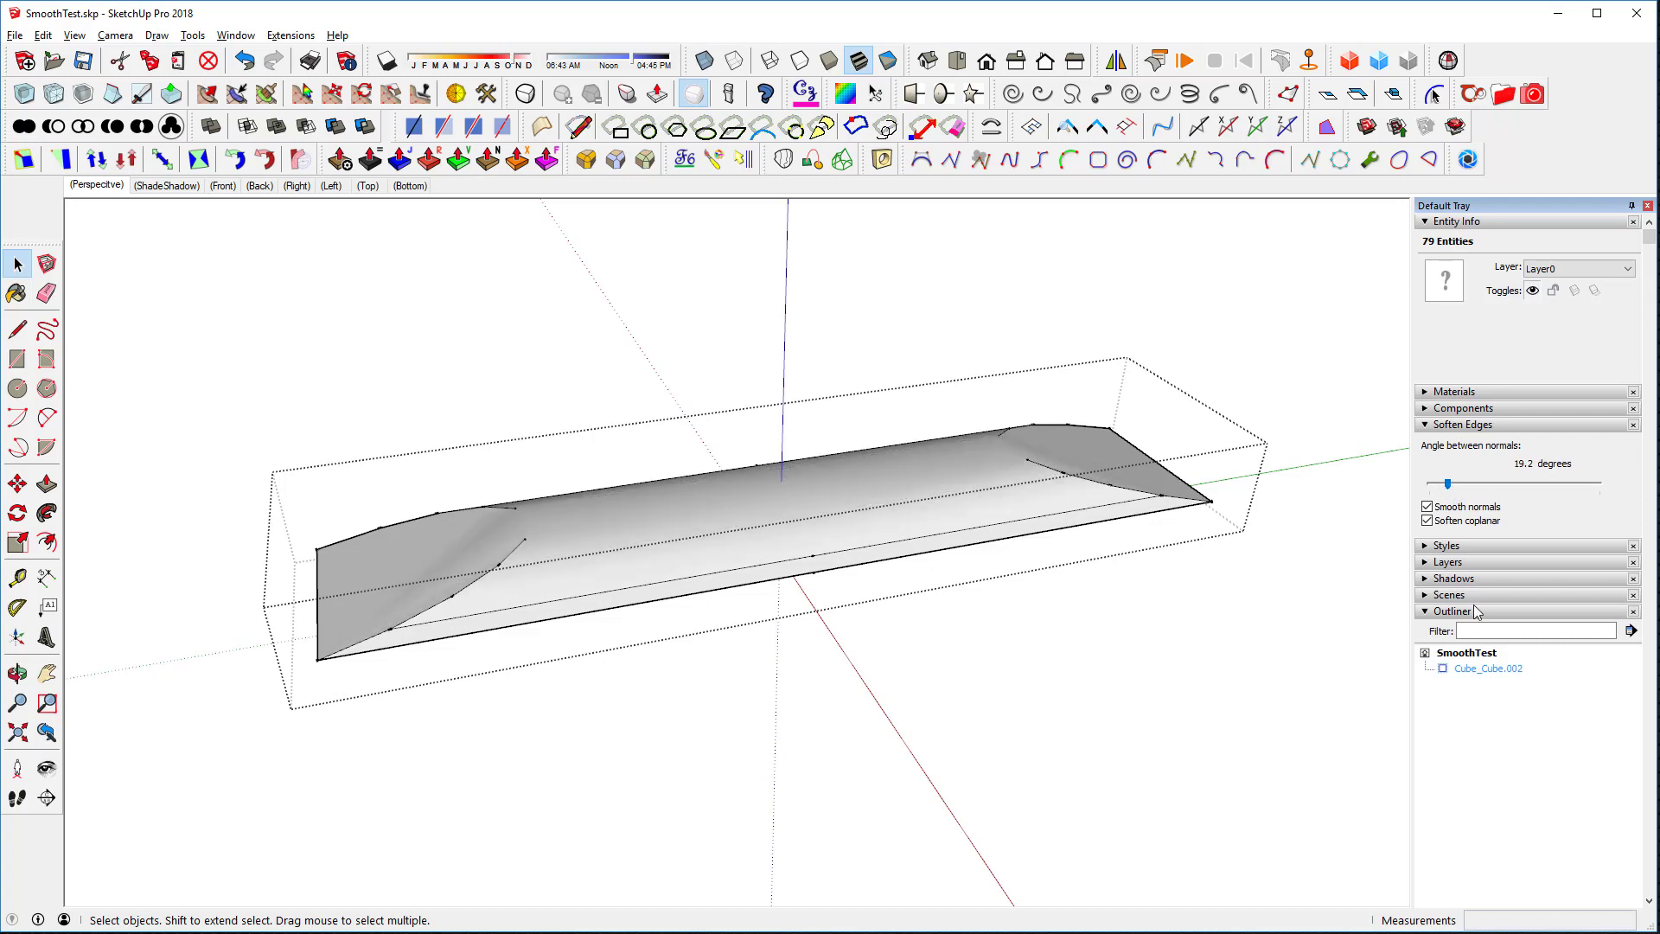
Step: Open the auto-smoothed Cube bar in Edit Mode, deselect everything and zoom in
click(1488, 668)
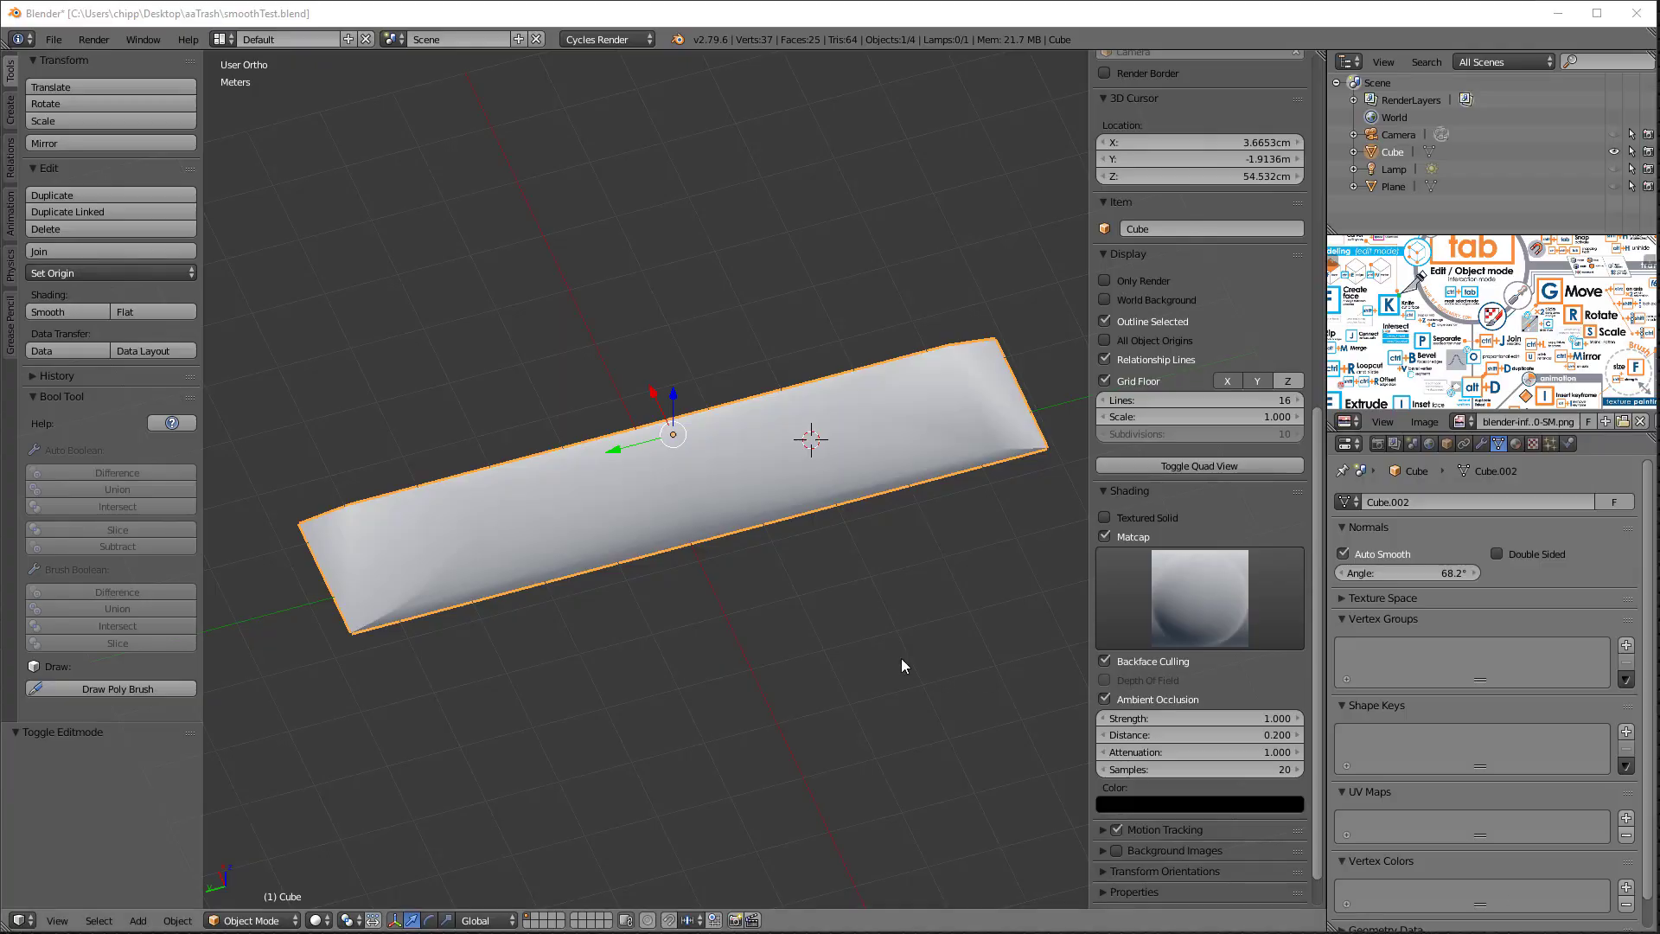
middle_drag(893, 660, 857, 633)
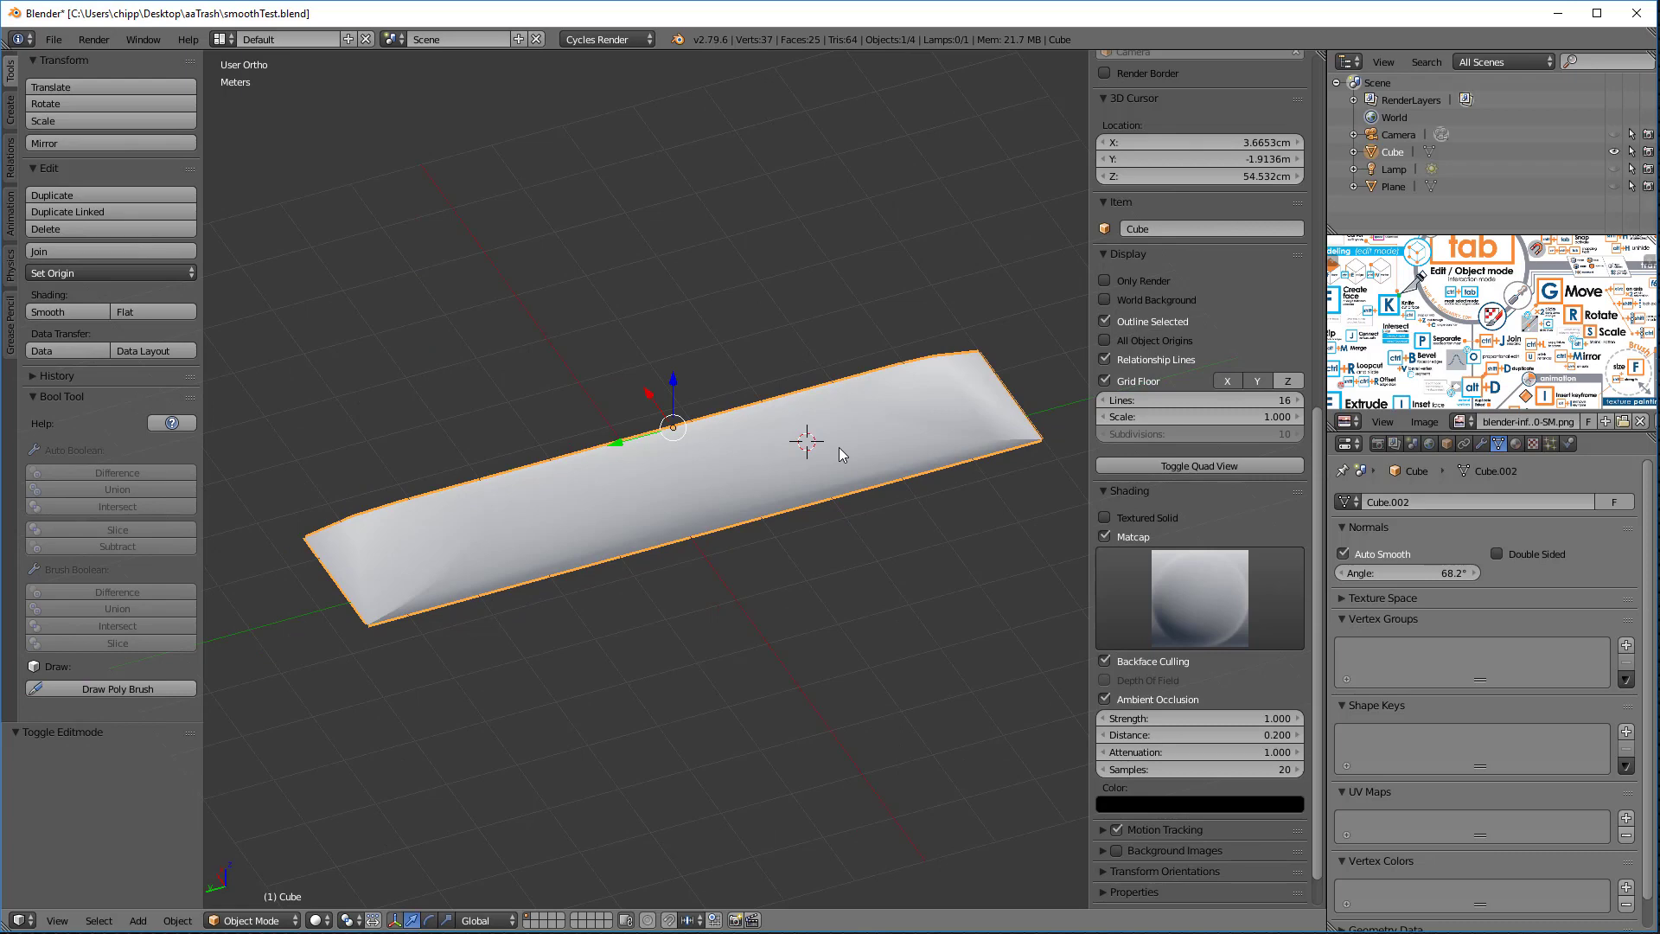
key(Tab)
key(a)
middle_drag(862, 624, 850, 585)
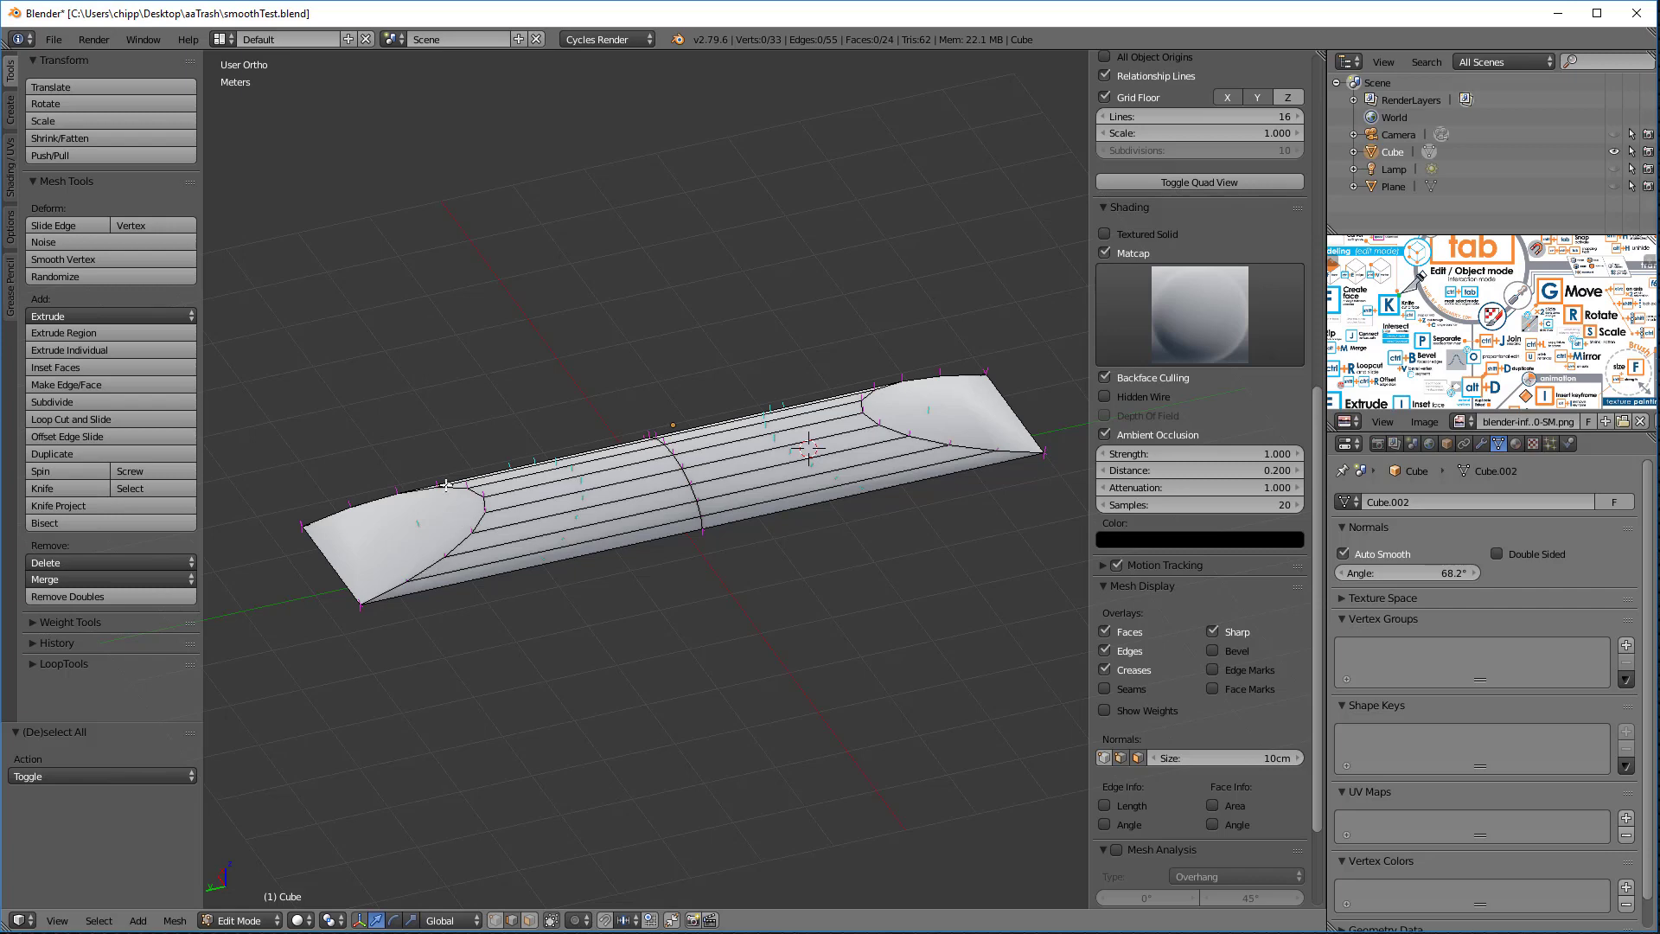
scroll(605, 565, up, 2)
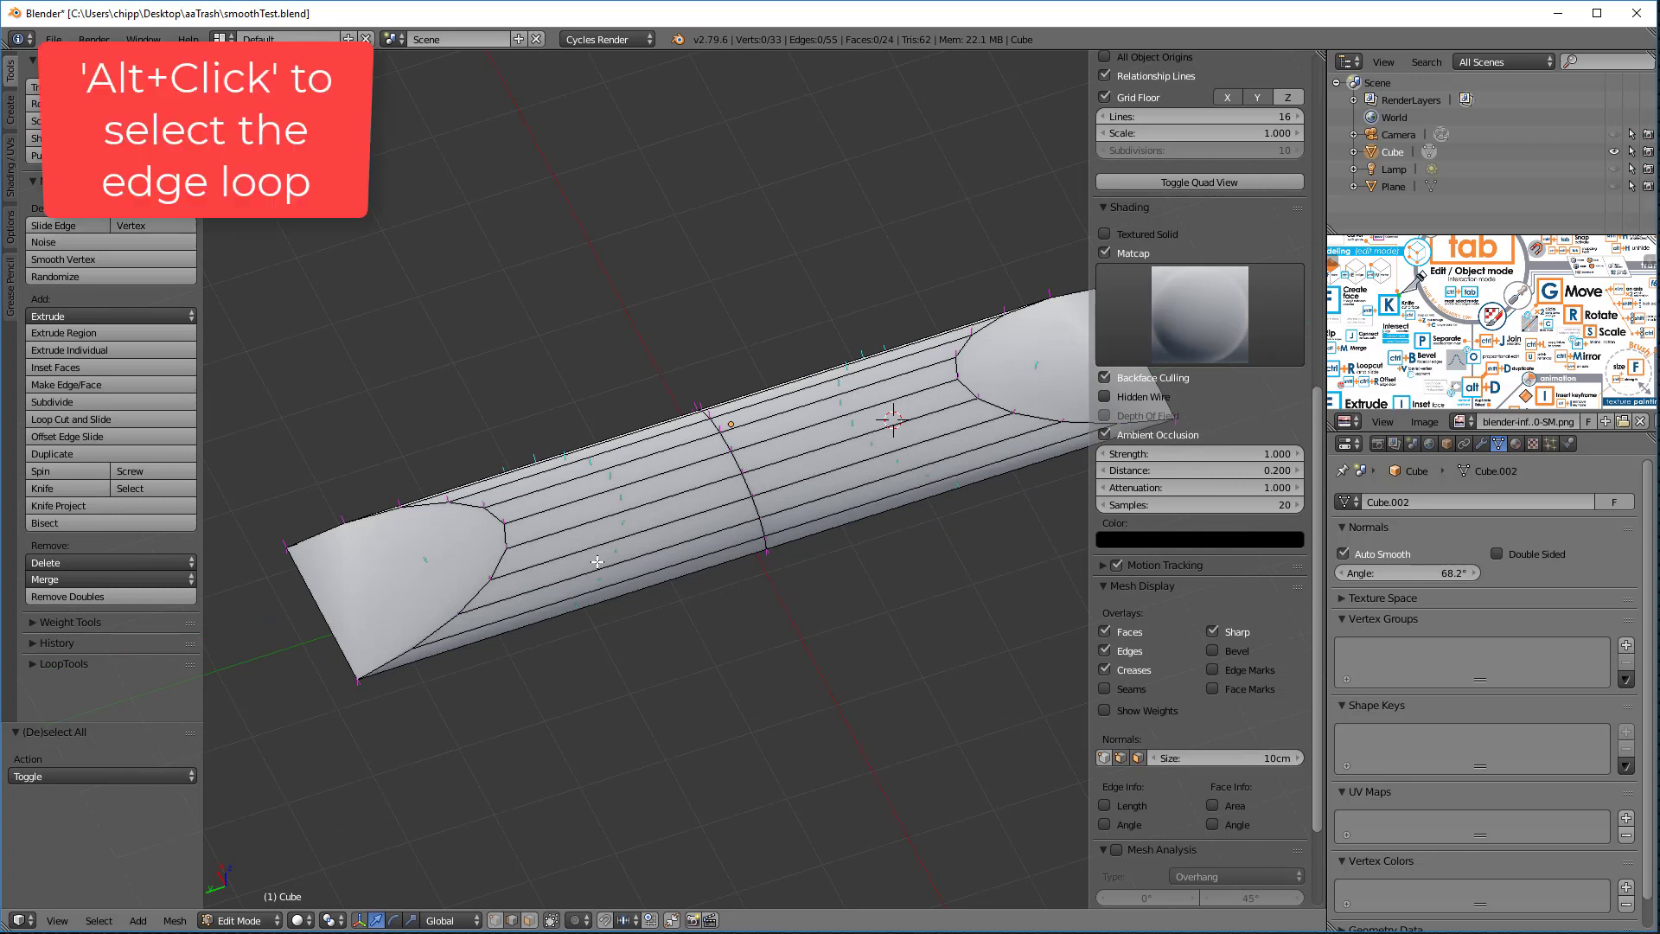
Step: In Edge select mode, select the left and right end-cap edge loops
key(ctrl+Tab)
click(535, 563)
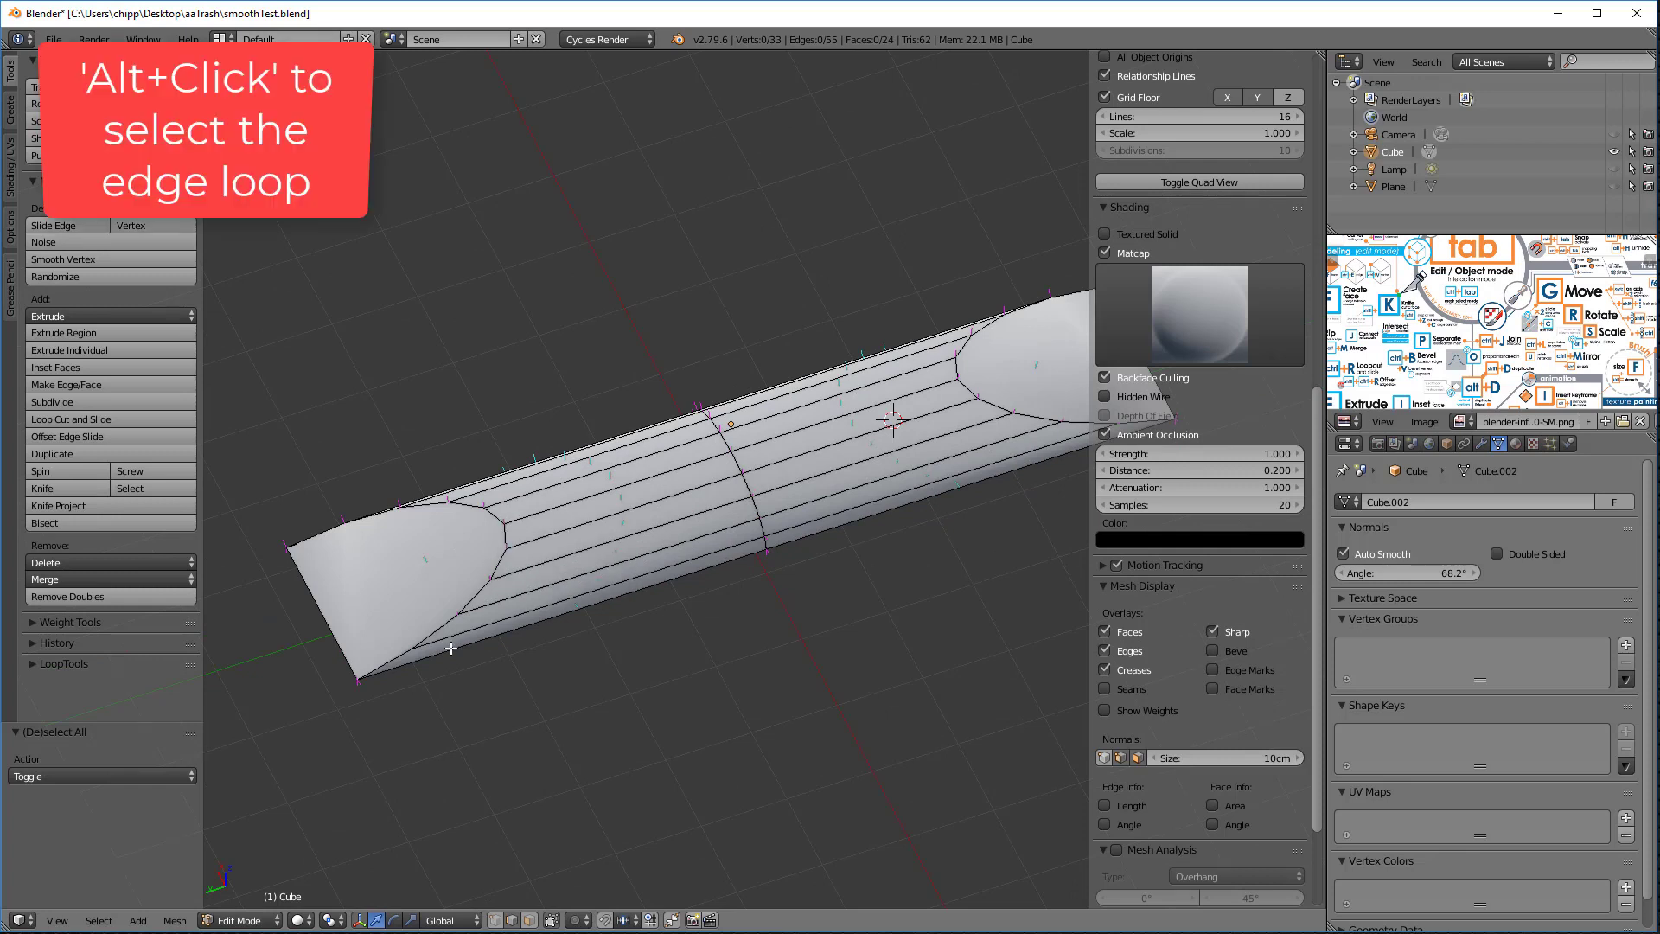
alt+click(396, 655)
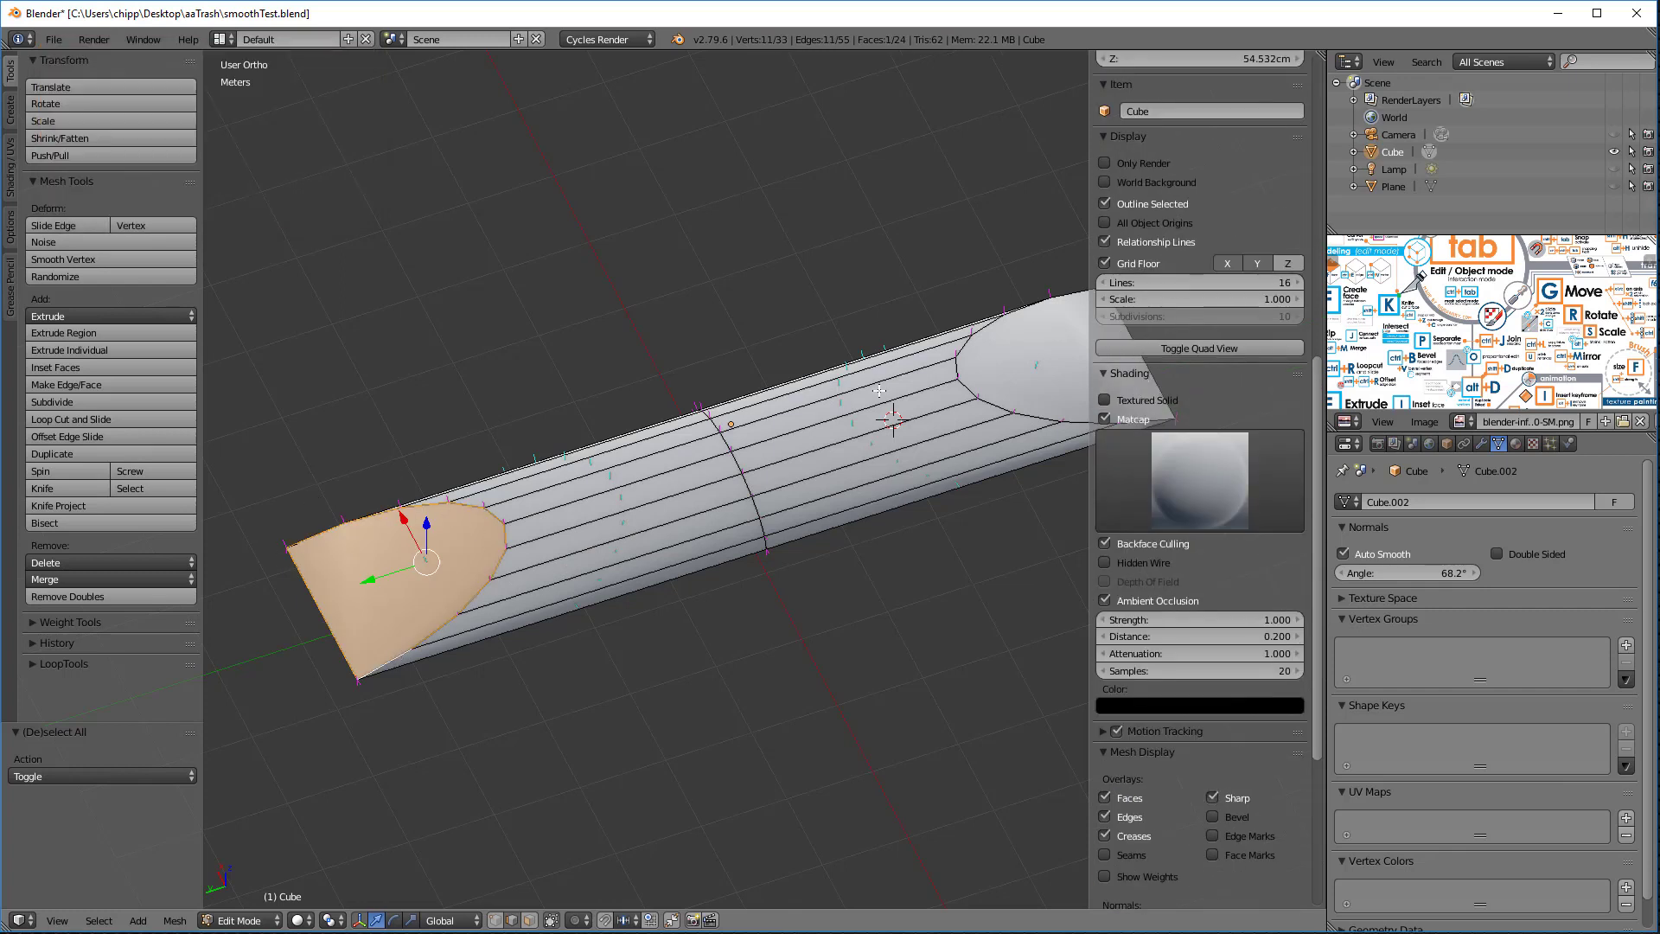
alt+shift+click(984, 329)
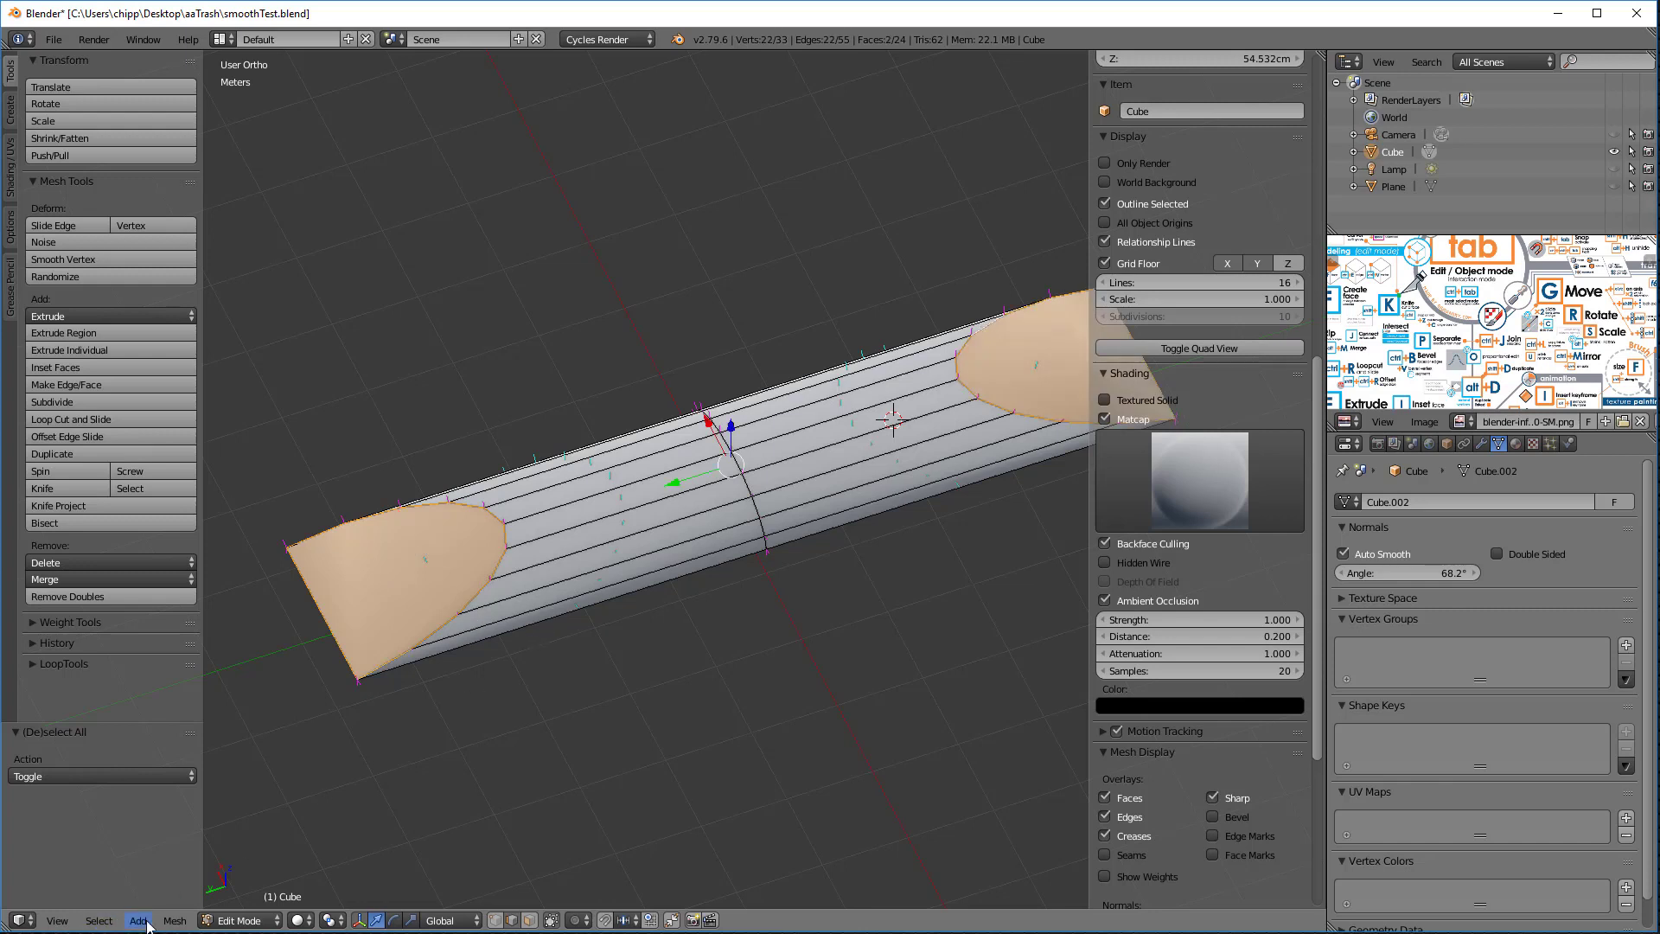
Step: Mark the selected end-cap loops sharp via Mesh > Edges > Edge Data
click(173, 922)
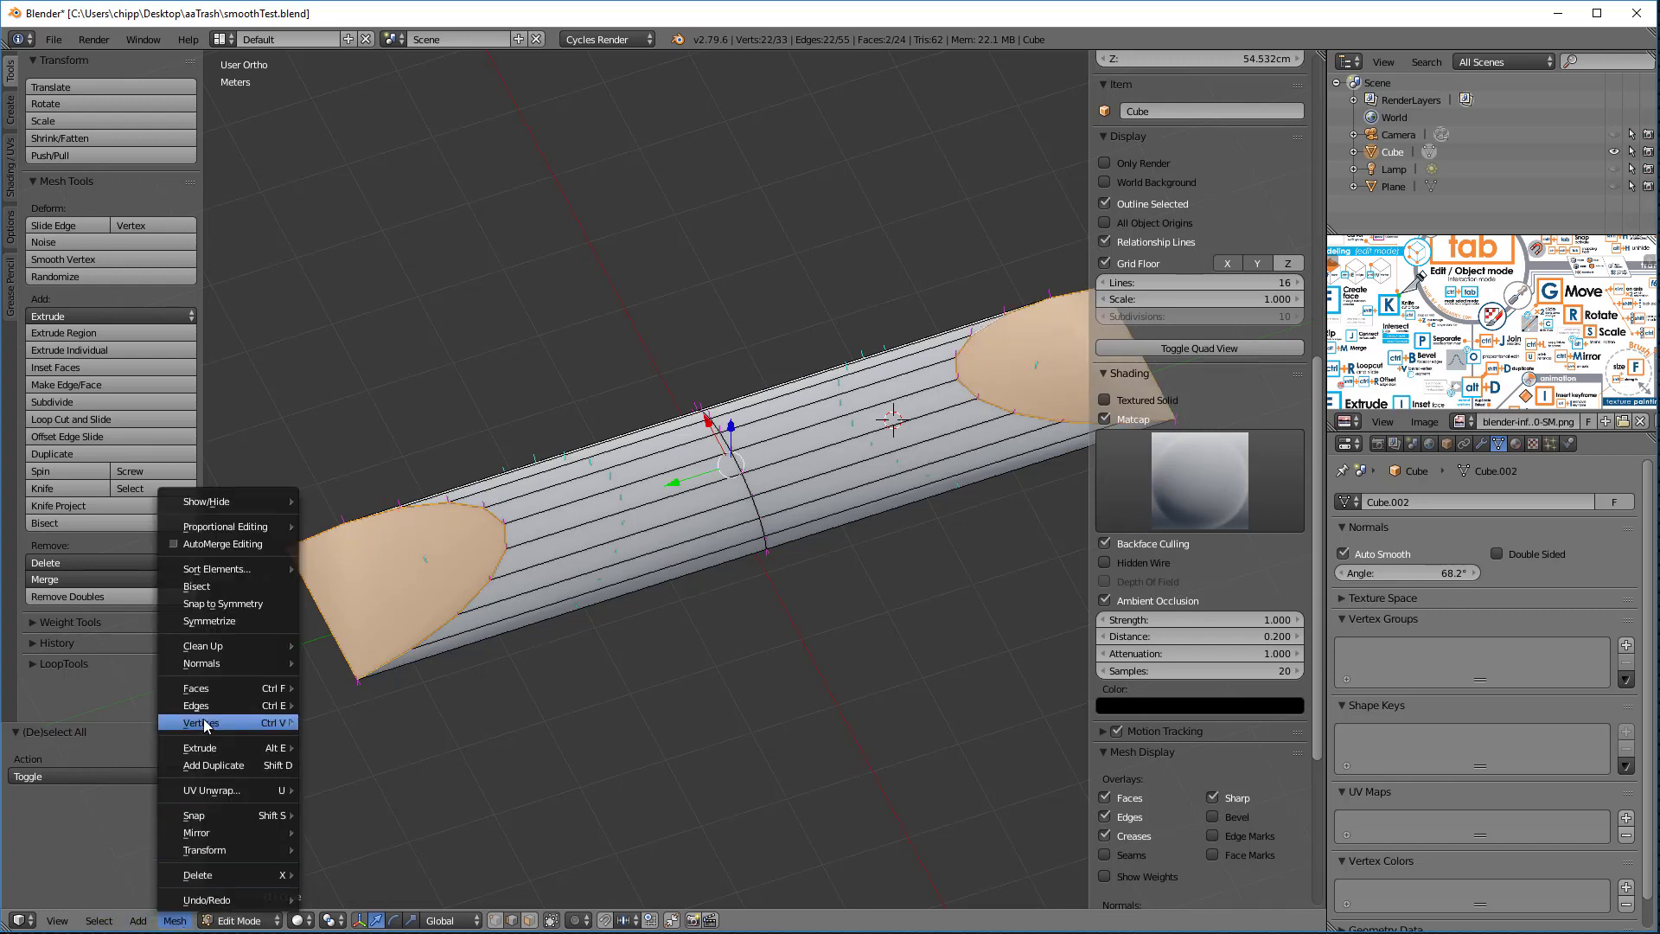
mouse_move(210, 707)
mouse_move(377, 501)
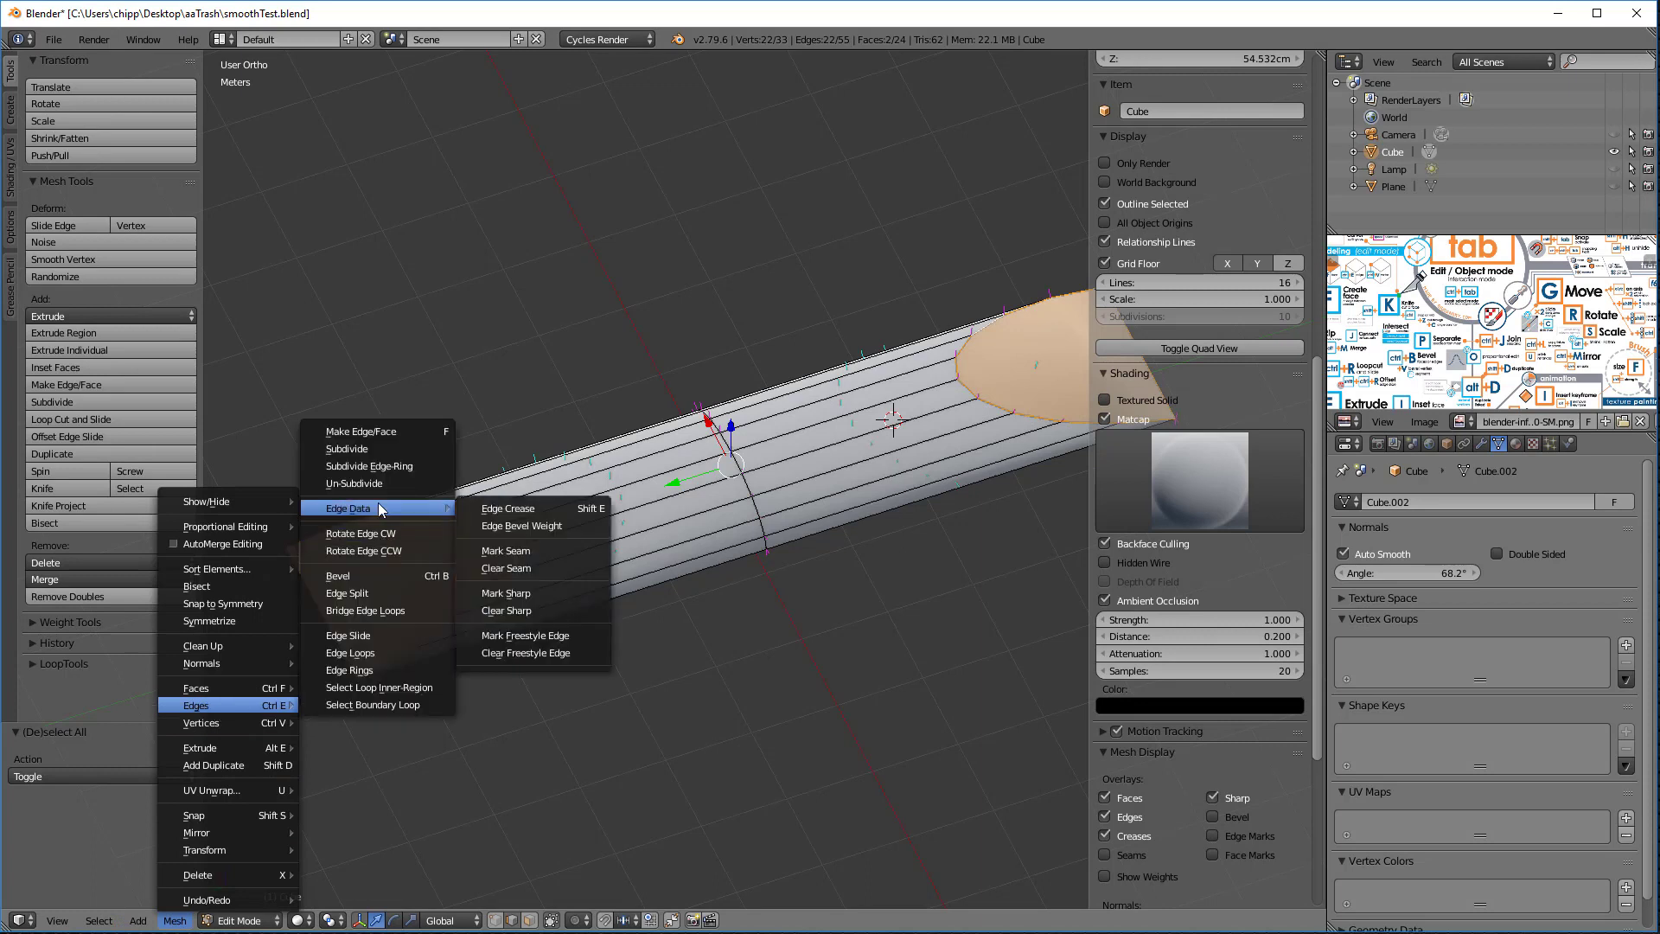
click(516, 597)
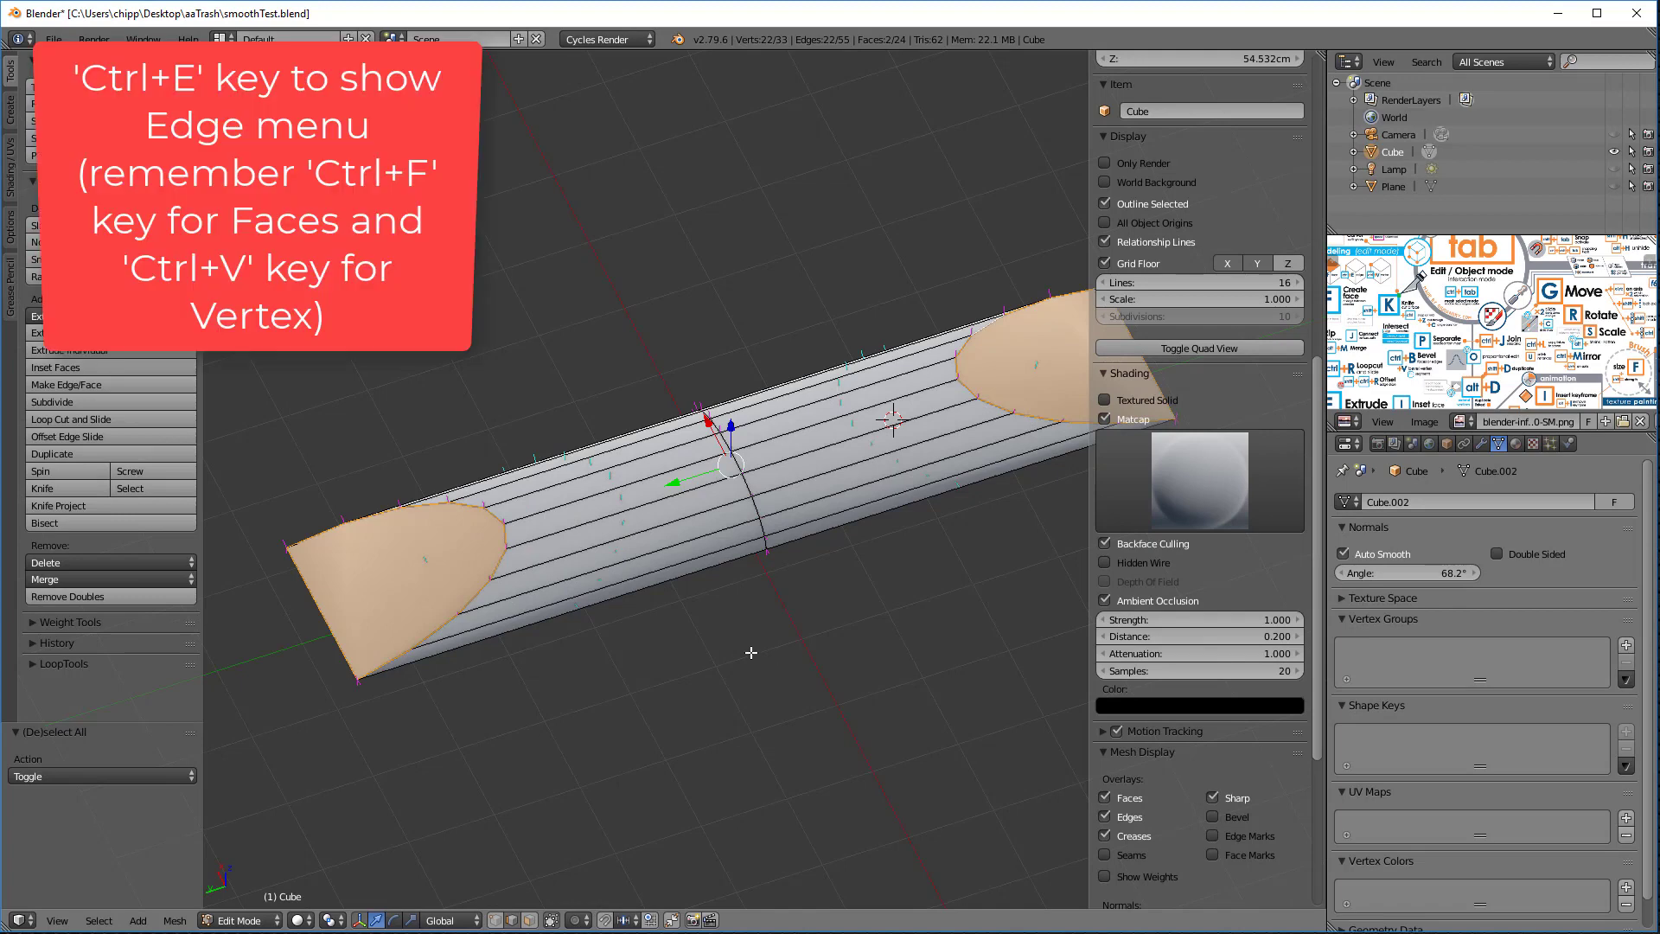
key(ctrl+e)
mouse_move(724, 632)
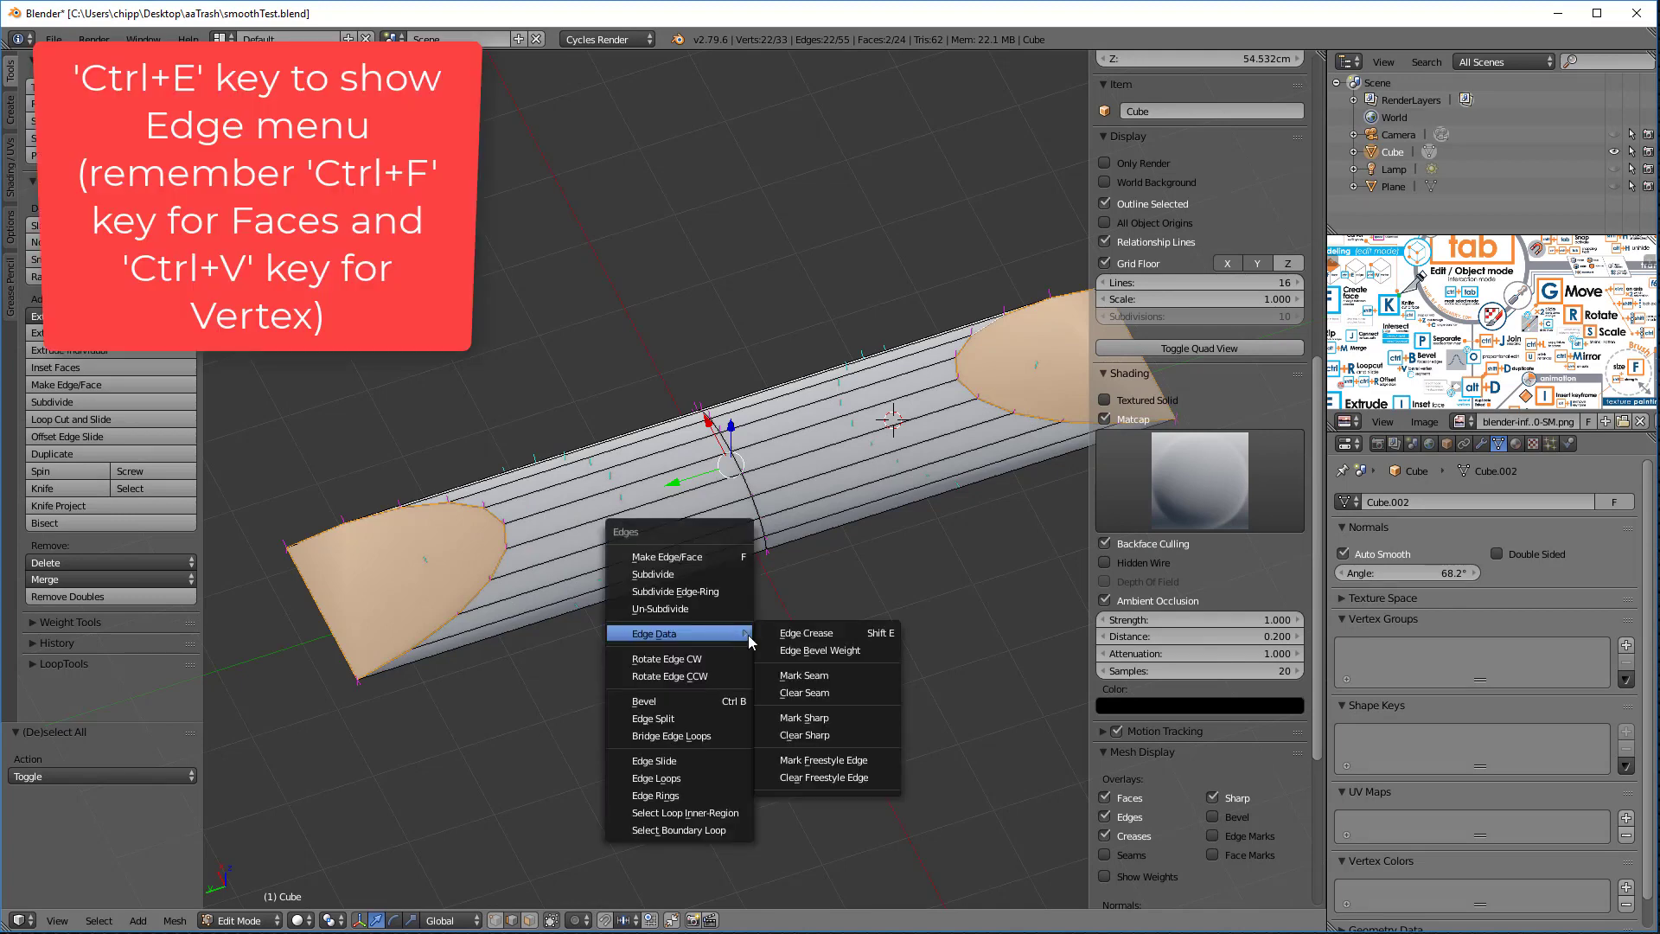
Step: Confirm Mark Sharp on the end-cap edges and return to Object Mode
click(840, 723)
scroll(718, 596, down, 3)
middle_drag(719, 604, 873, 618)
key(Tab)
Step: Set the Cube bar's Auto Smooth angle to 170°
mouse_move(1380, 572)
mouse_down()
mouse_move(1396, 573)
mouse_move(1340, 573)
mouse_up()
scroll(1233, 533, down, 2)
scroll(1233, 533, up, 2)
middle_drag(1037, 536, 1020, 484)
mouse_move(1351, 572)
mouse_down()
mouse_move(1470, 572)
mouse_move(1452, 572)
mouse_up()
middle_drag(572, 552, 591, 507)
Step: Check the marked edges with Select > Sharp Edges in Edit Mode, then return to Object Mode
key(Tab)
key(a)
scroll(1202, 432, down, 5)
click(99, 920)
click(130, 773)
middle_drag(604, 692, 645, 670)
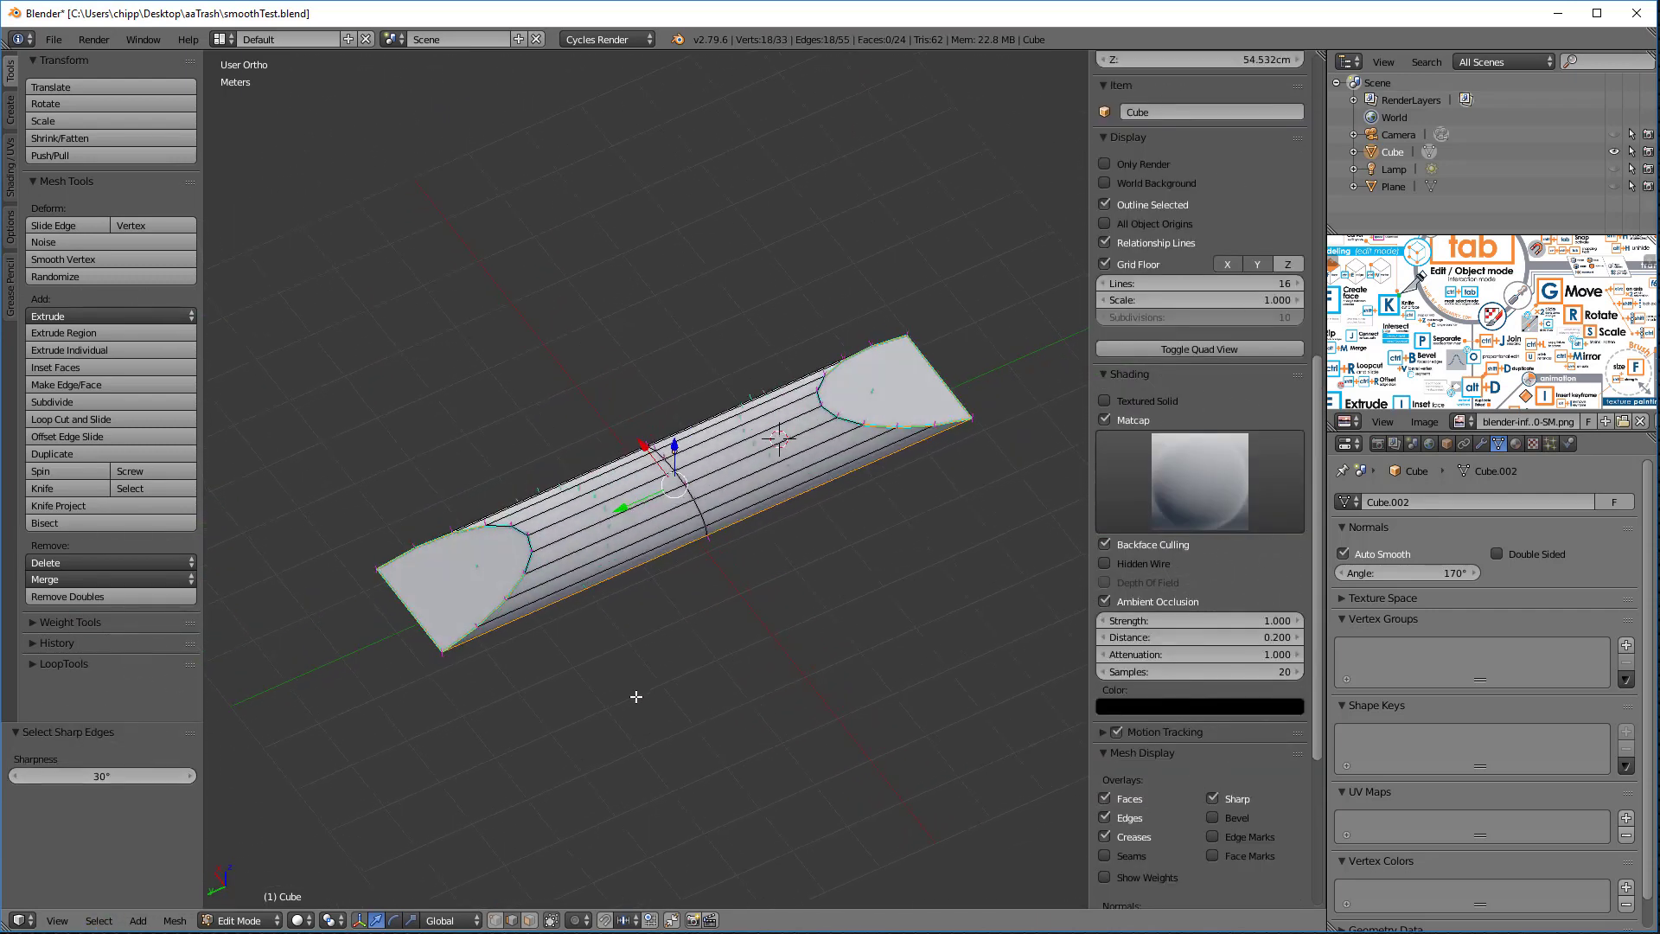
key(Tab)
middle_drag(631, 705, 803, 652)
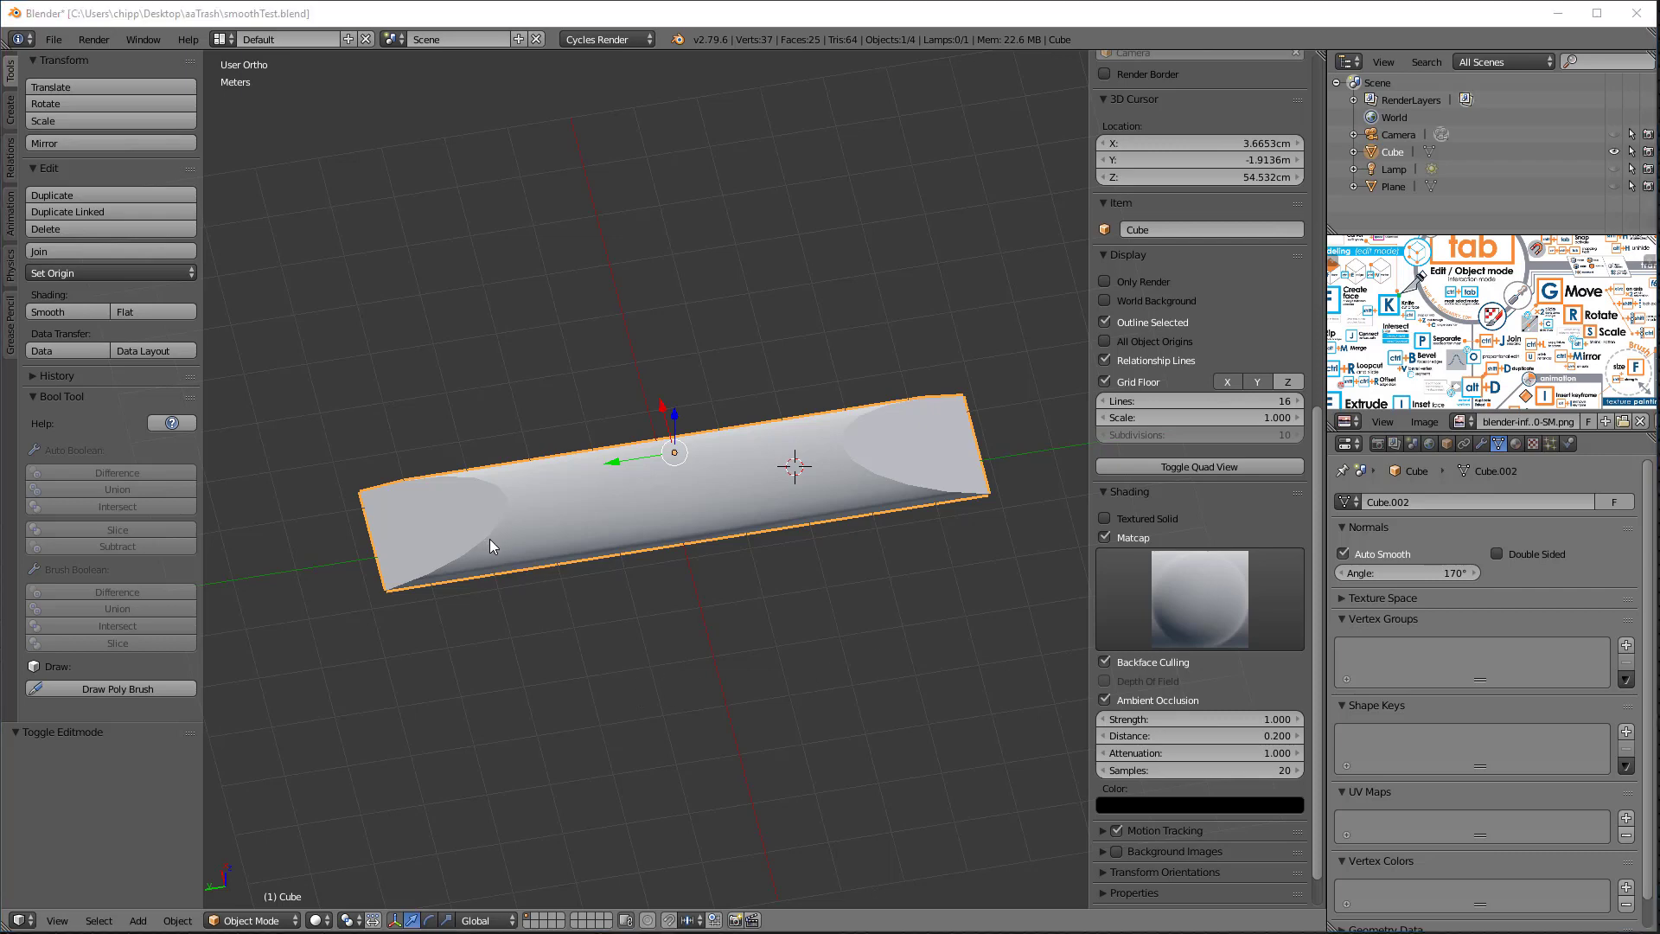
Step: In Edit Mode, select one left-end edge of the slab and bring up its edge commands
key(Tab)
scroll(489, 545, up, 4)
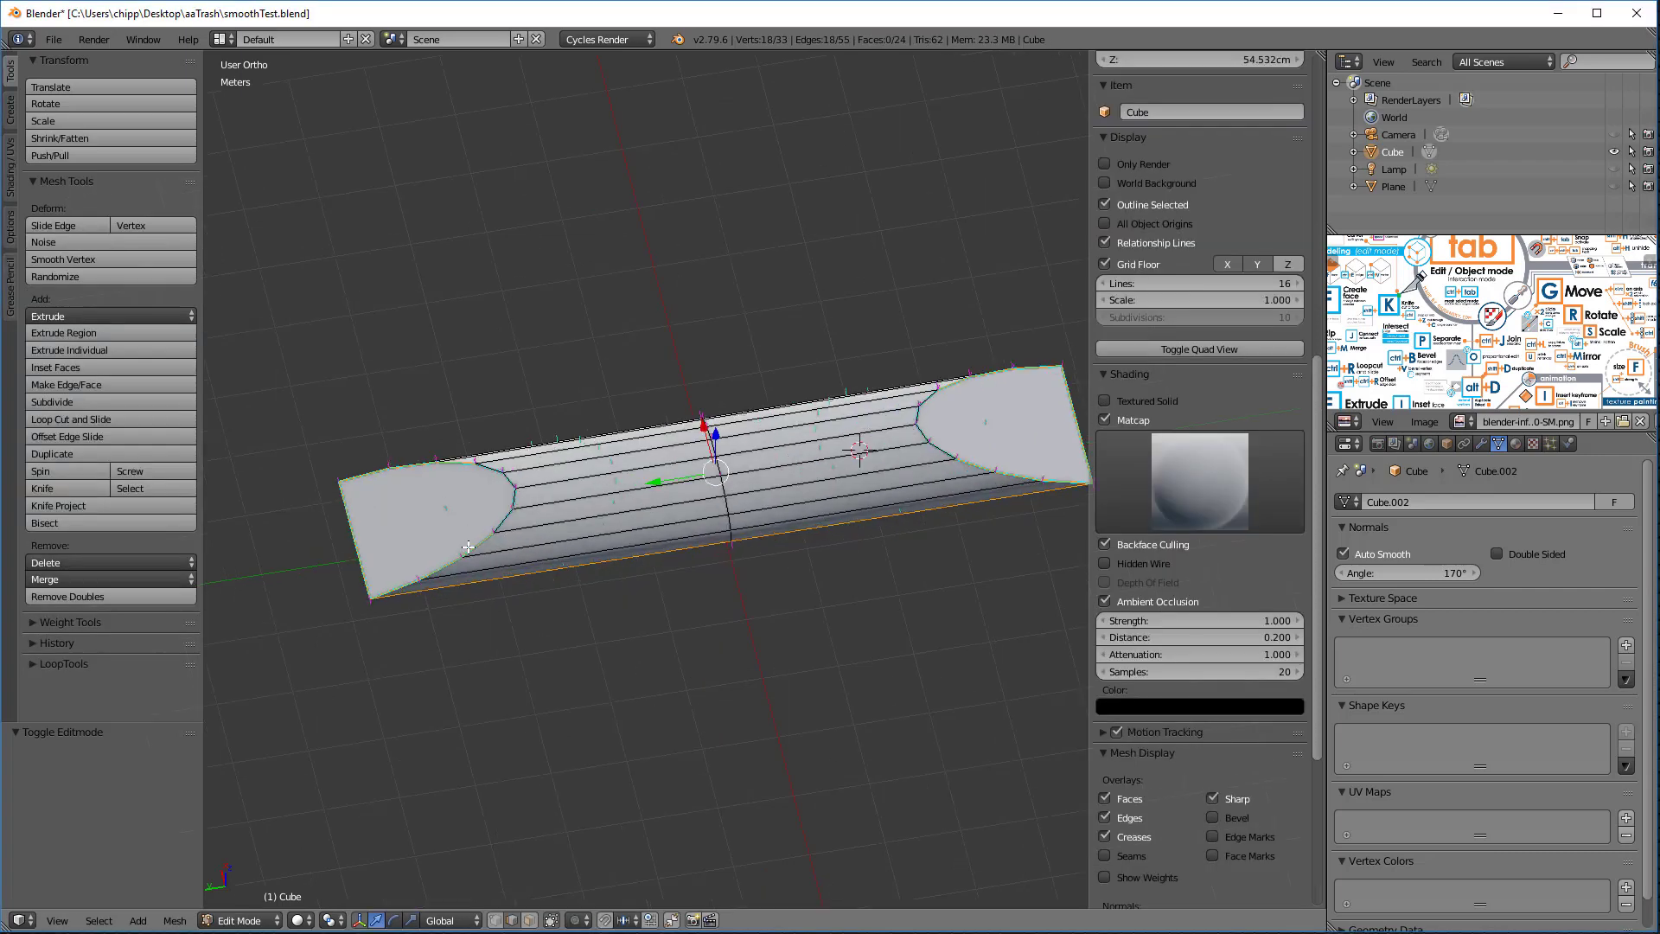
right_click(609, 479)
key(ctrl+e)
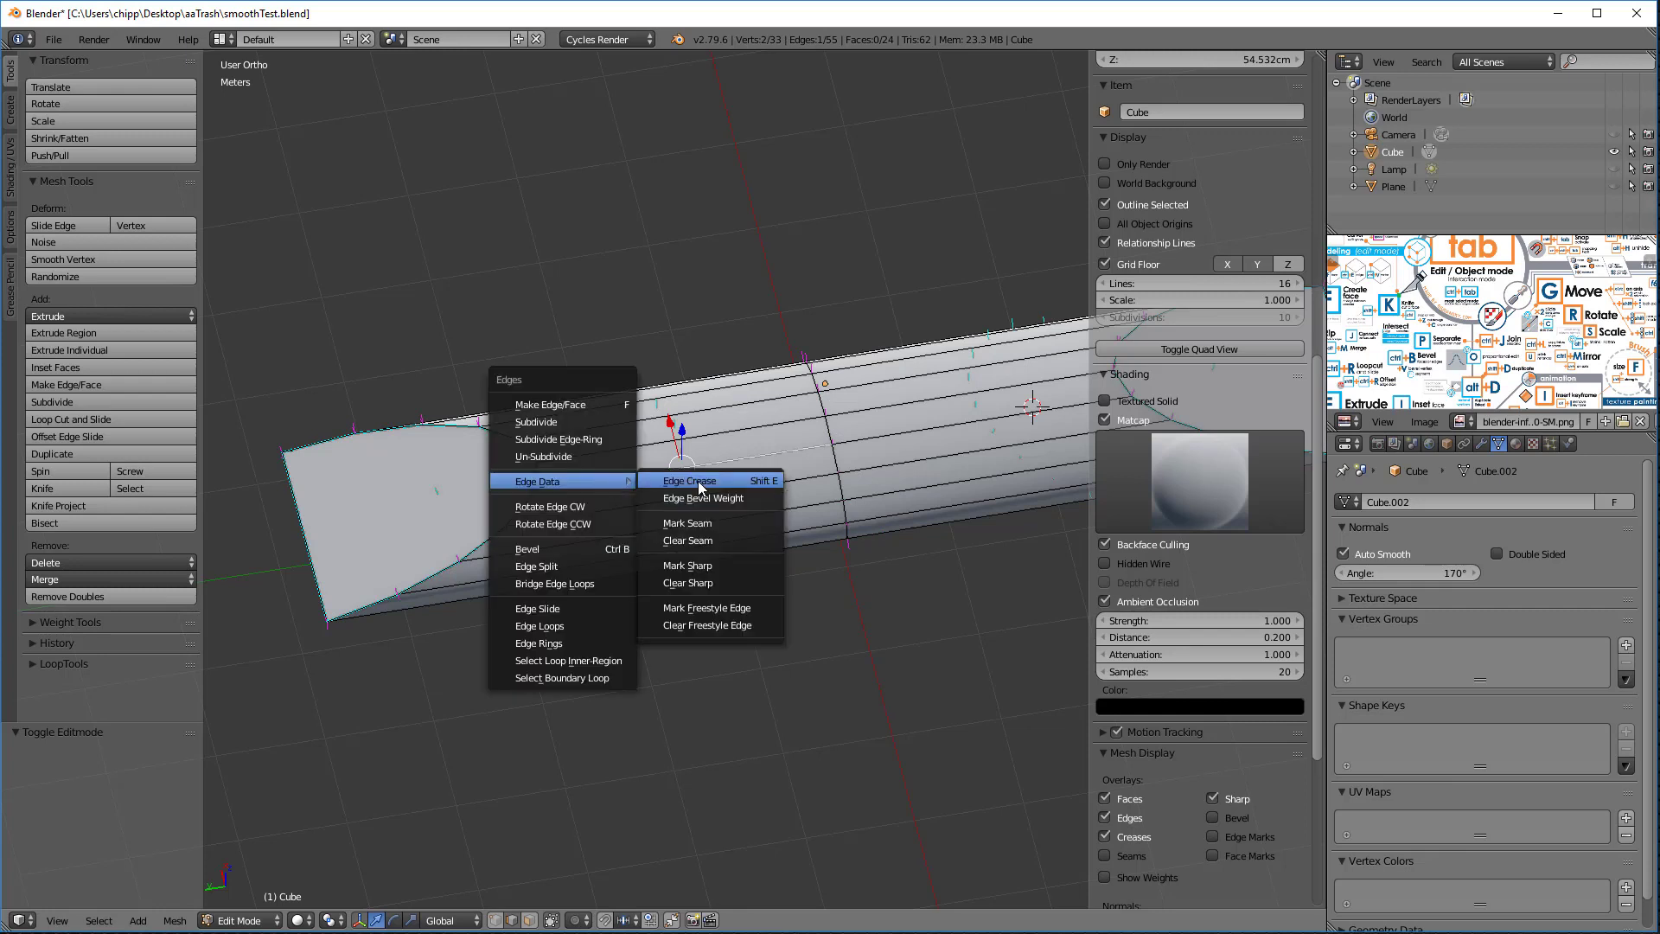